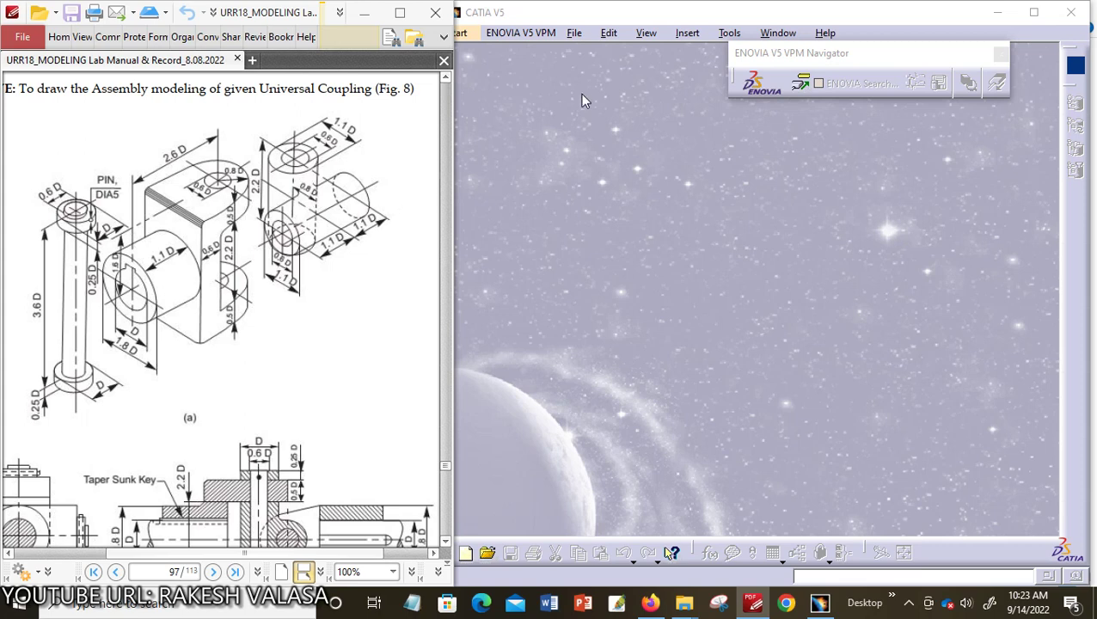
Step: Bring CATIA to the front and create a new Part Design part, Part1, from Start
{"action": "left_click", "coordinate": [599, 15]}
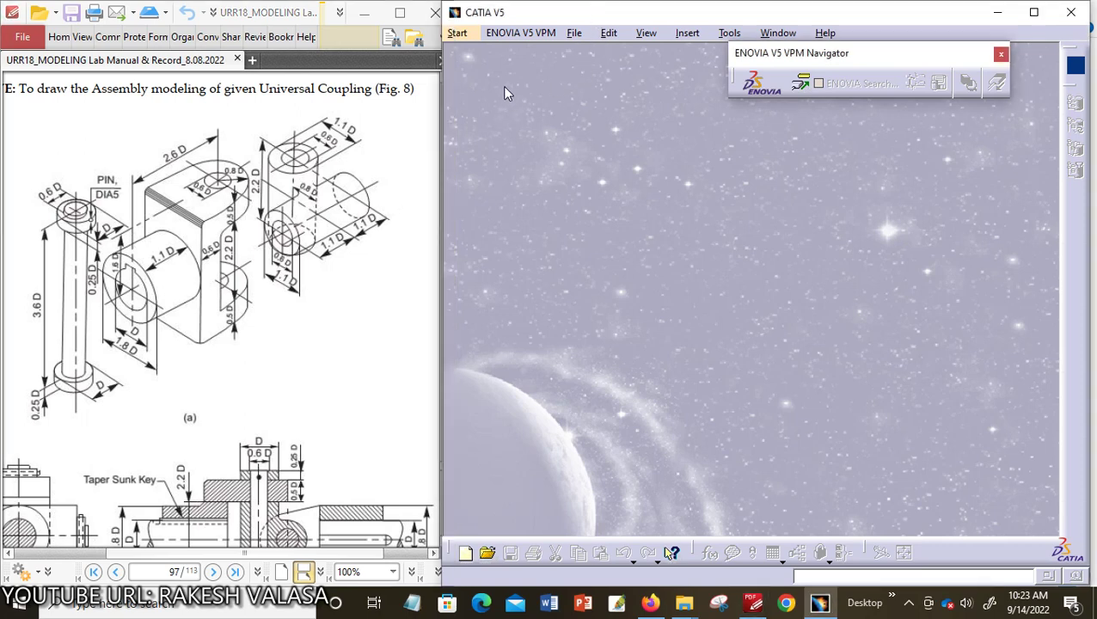
{"action": "left_click", "coordinate": [459, 36]}
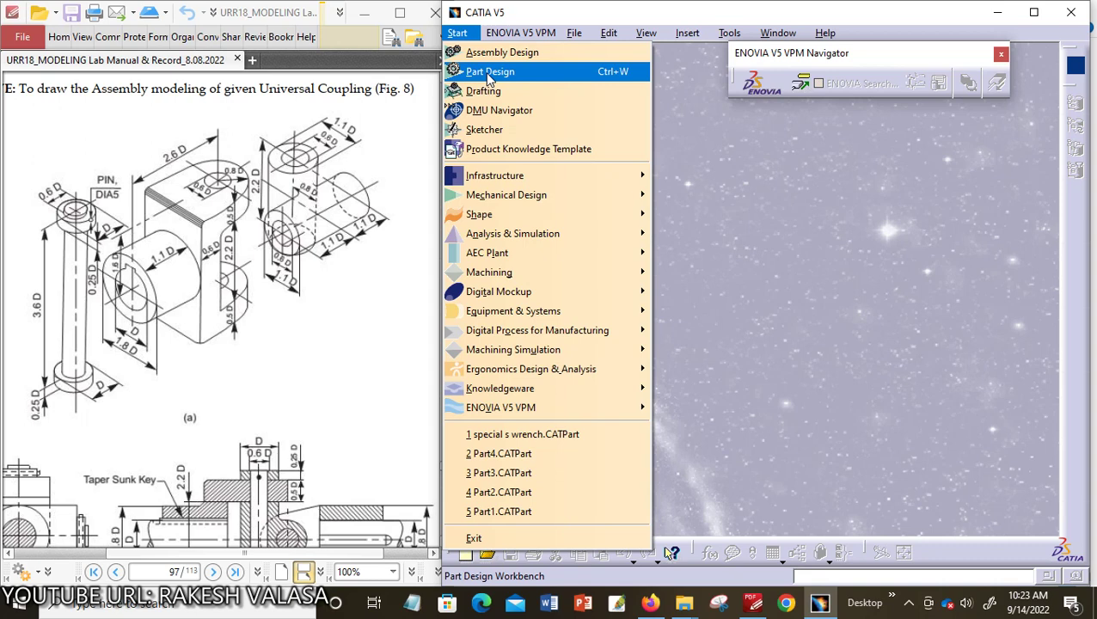
{"action": "left_click", "coordinate": [488, 76]}
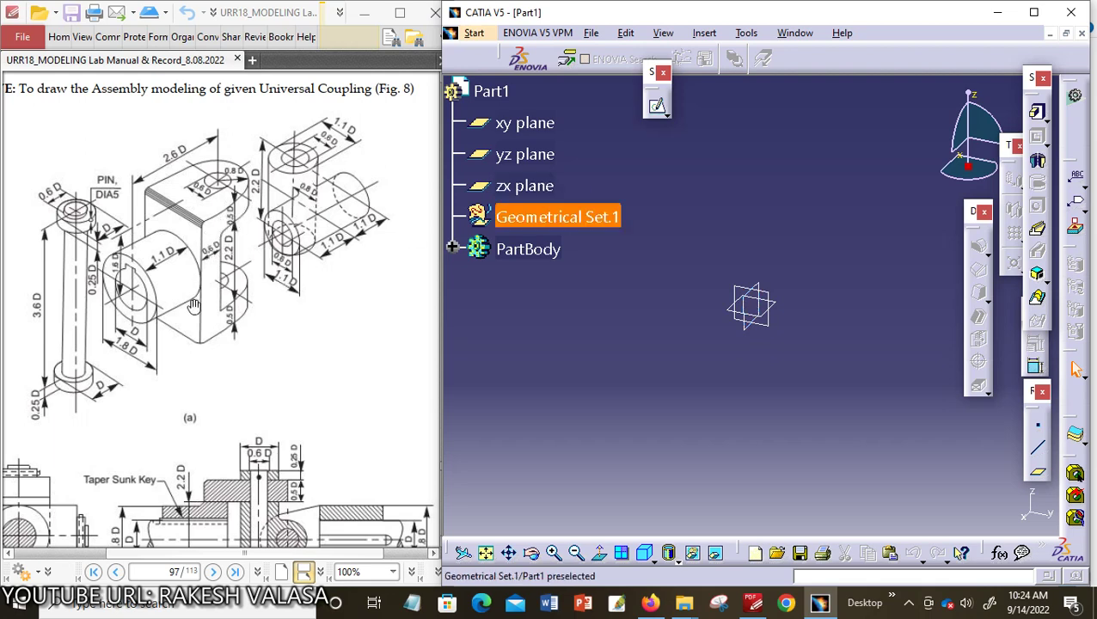
Step: Start a new sketch on Part1's yz plane
{"action": "left_click", "coordinate": [530, 165]}
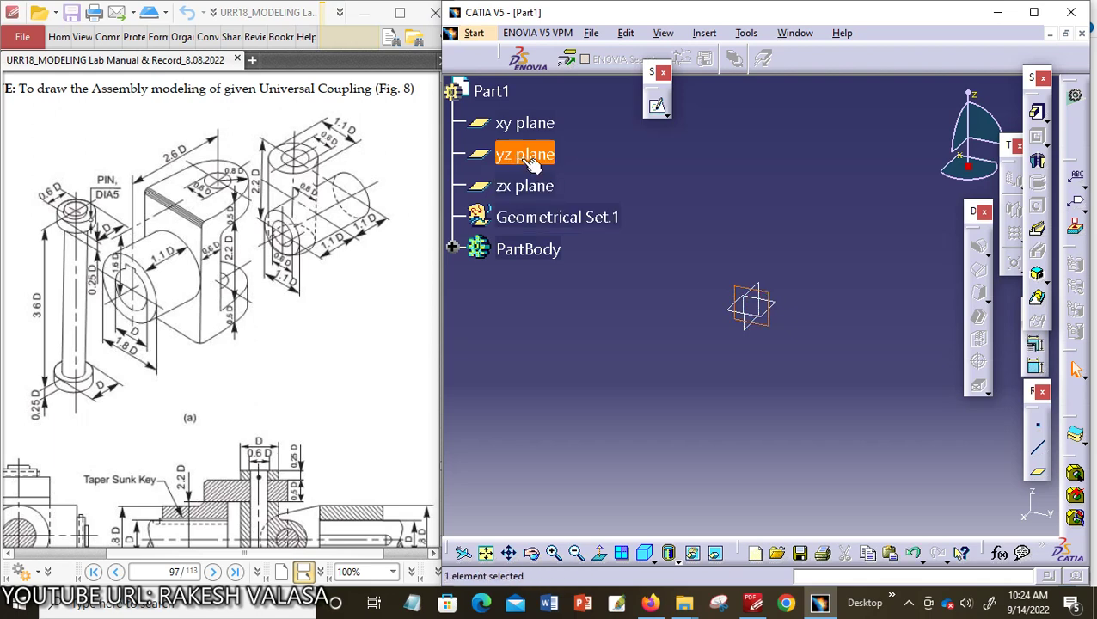
{"action": "left_click", "coordinate": [657, 105]}
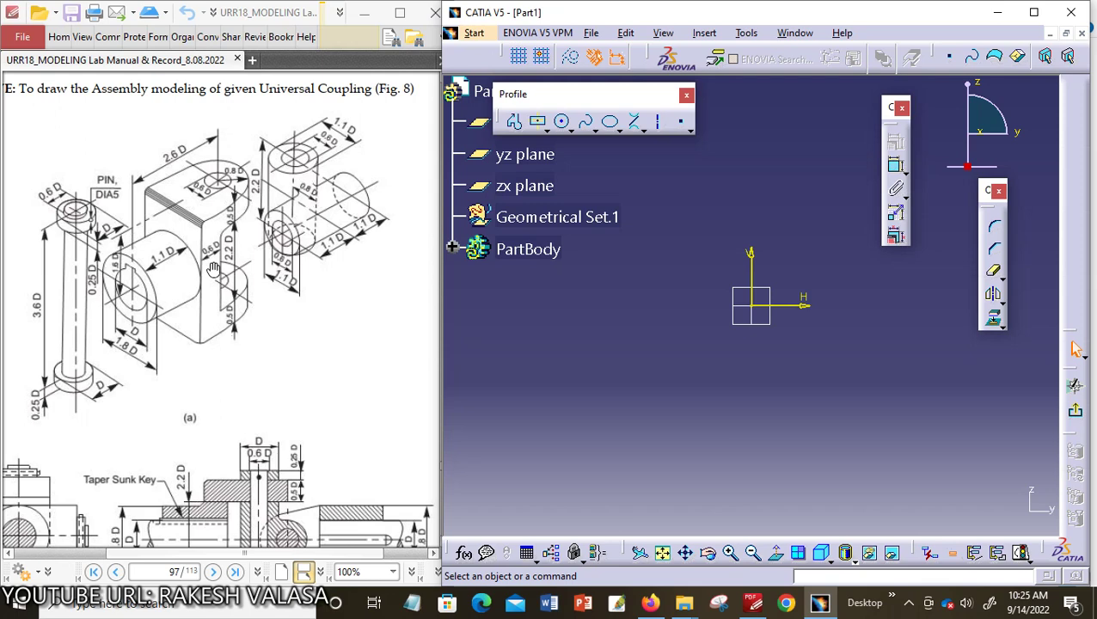
Step: Search for 'calcu' and open Windows Calculator in Standard mode
{"action": "left_click", "coordinate": [198, 606]}
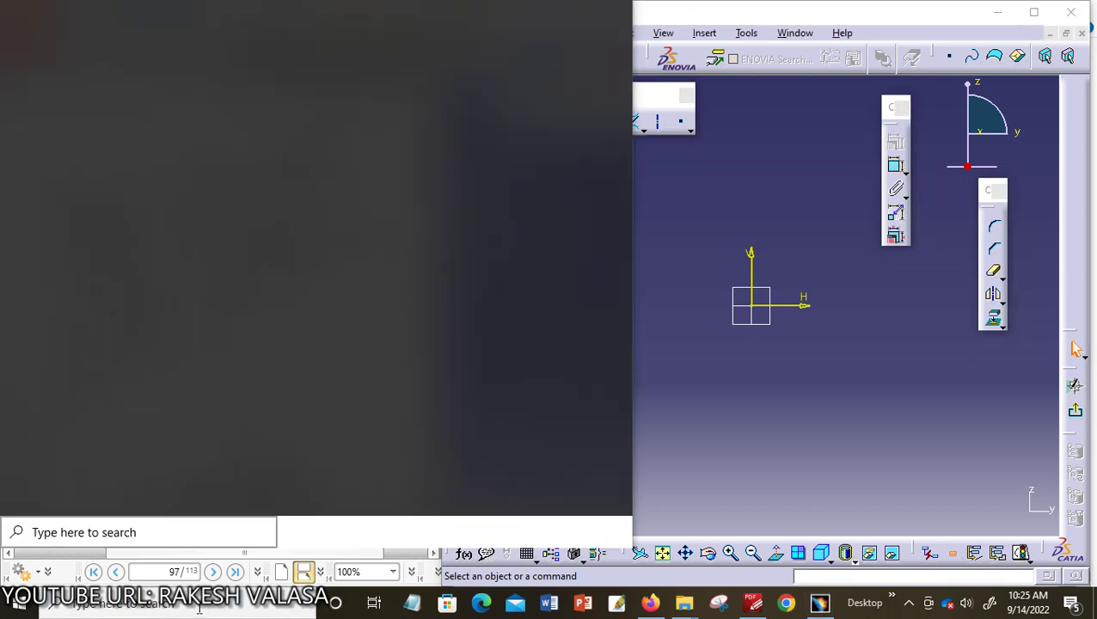
{"action": "left_click", "coordinate": [198, 606]}
{"action": "type", "text": "ca"}
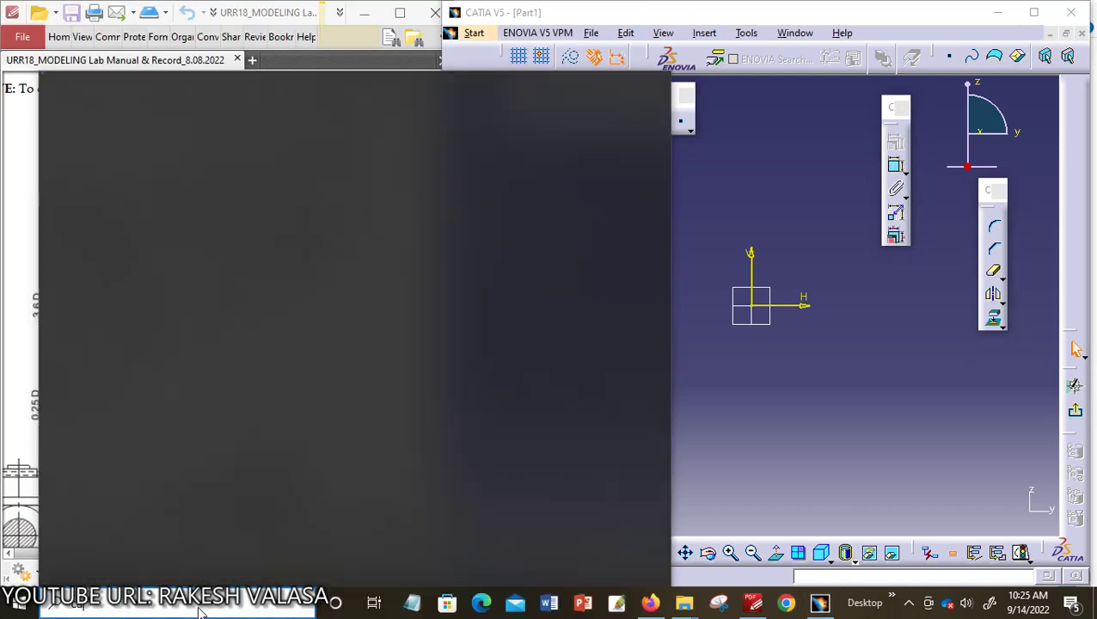
{"action": "type", "text": "lcu"}
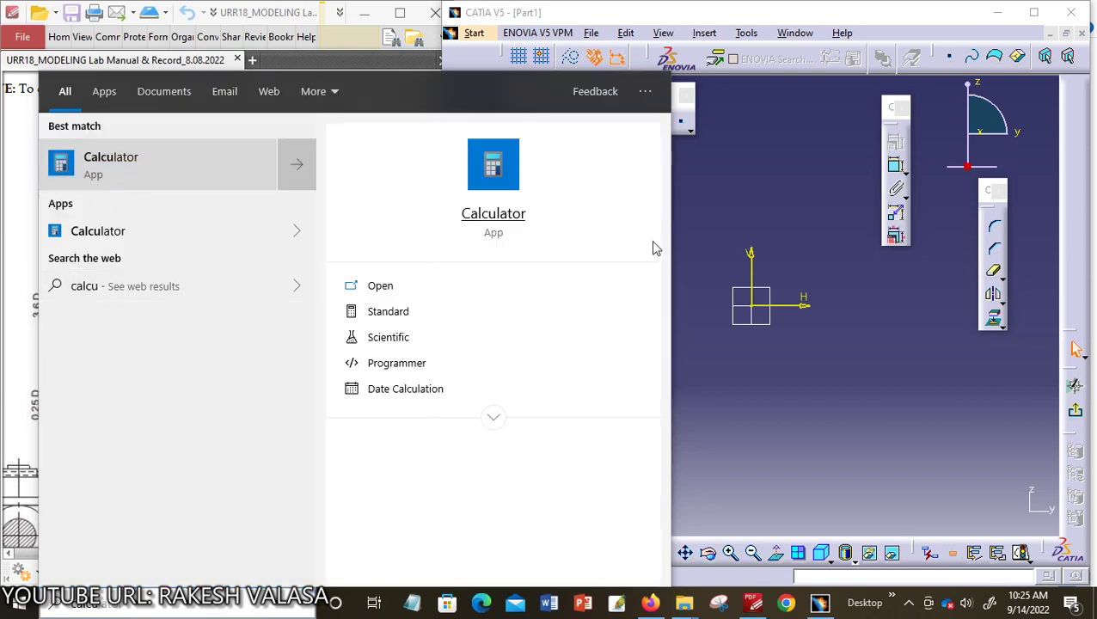
{"action": "left_click", "coordinate": [516, 215]}
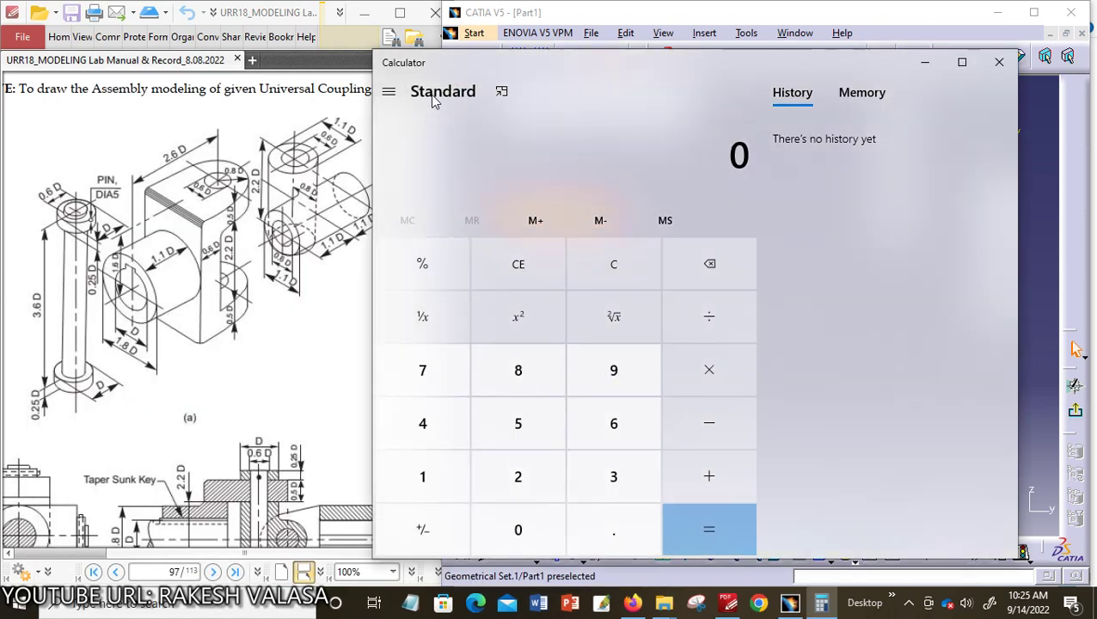
{"action": "left_click", "coordinate": [389, 95]}
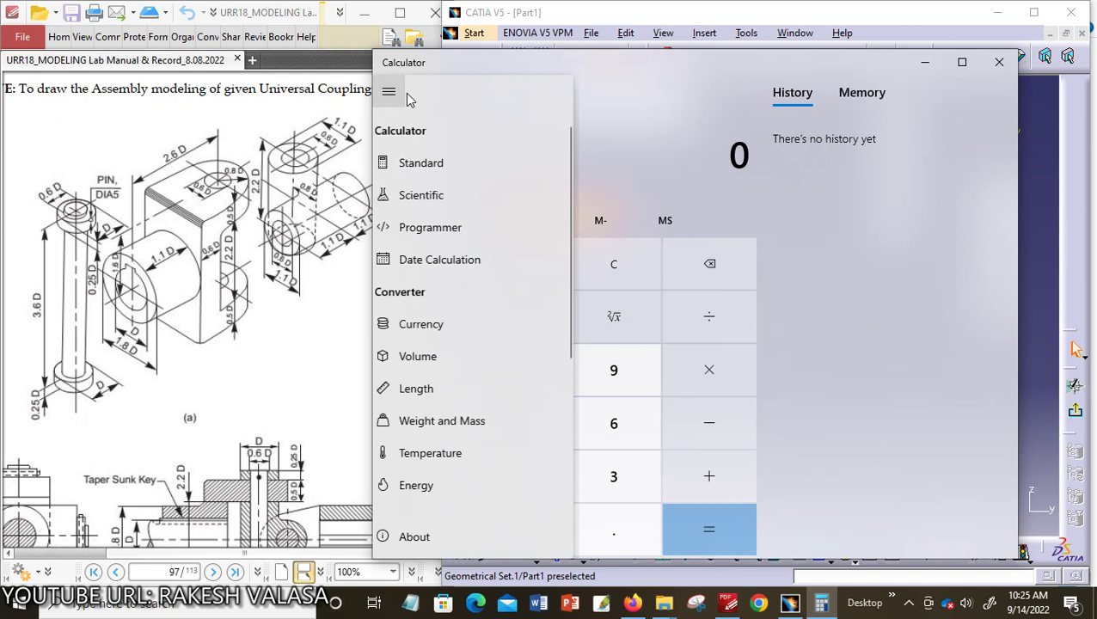
{"action": "left_click", "coordinate": [442, 165]}
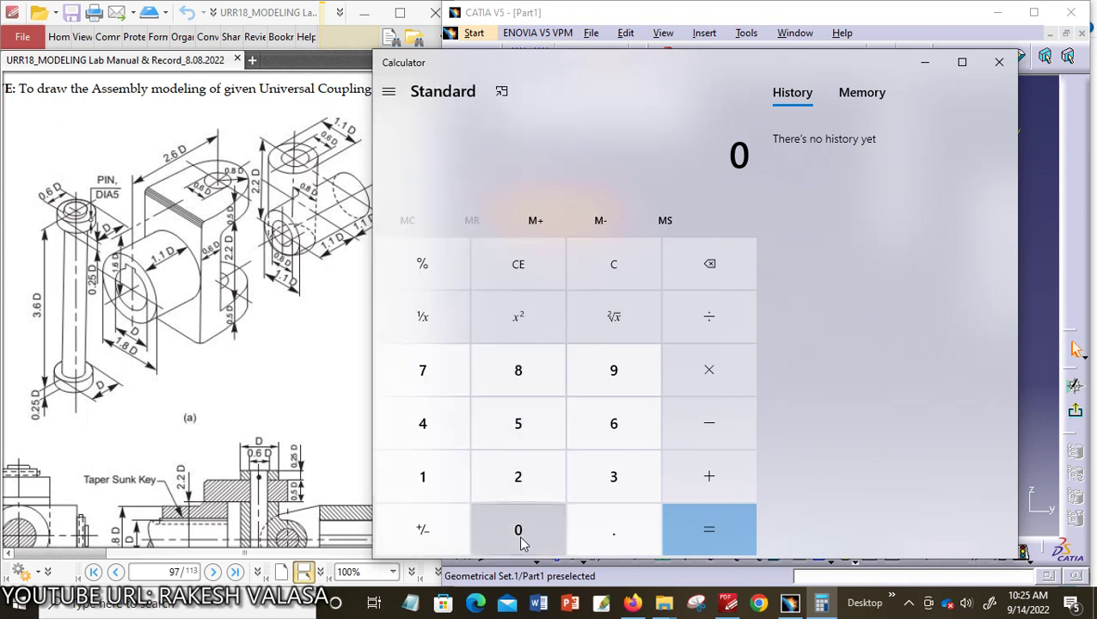
Step: Compute 0.6 × 50 = 30 in Calculator, then minimize it
{"action": "left_click", "coordinate": [604, 533]}
{"action": "left_click", "coordinate": [629, 424]}
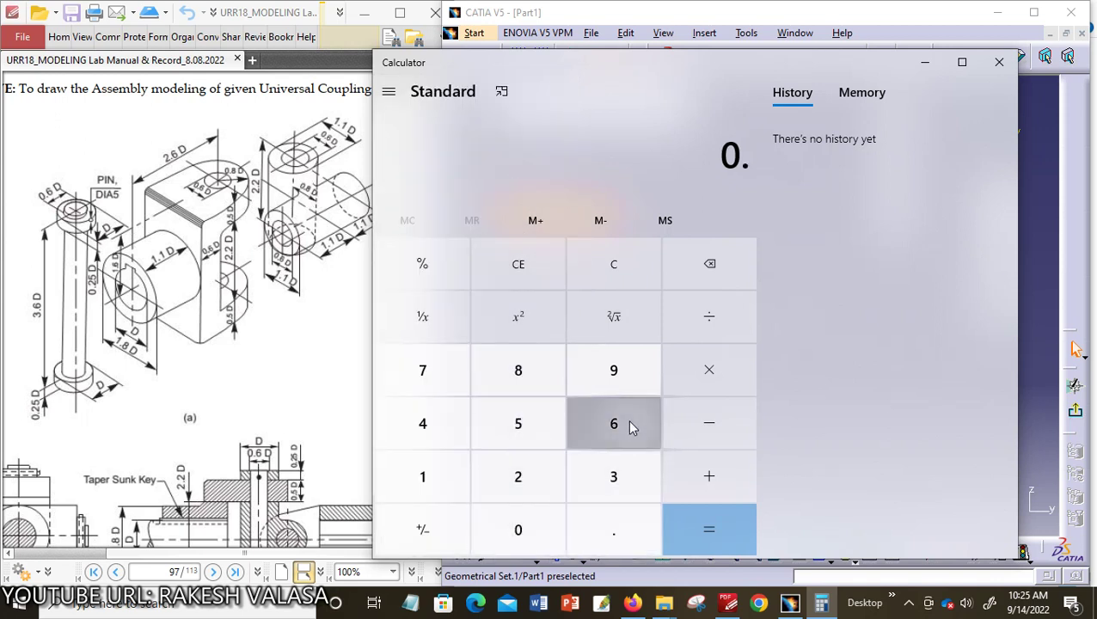
{"action": "left_click", "coordinate": [700, 371]}
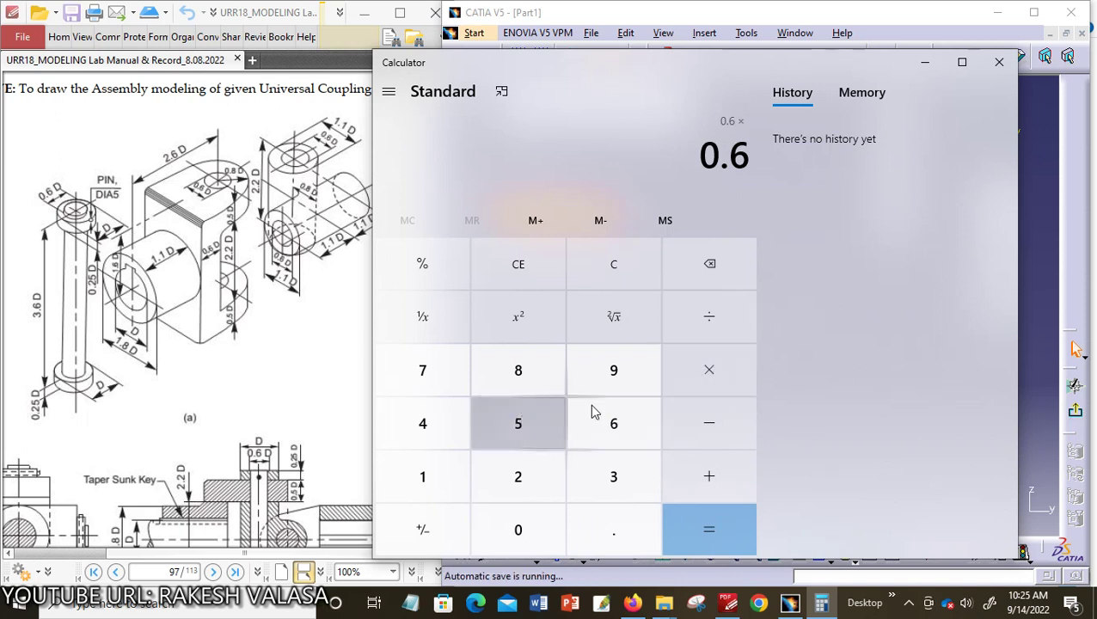
{"action": "left_click", "coordinate": [532, 420]}
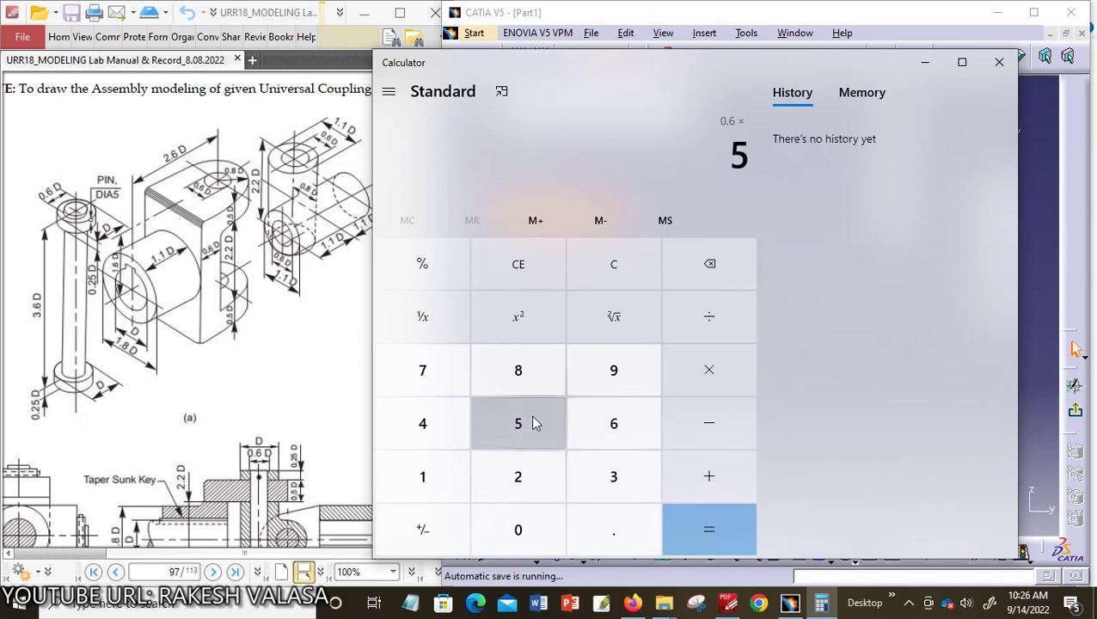
{"action": "left_click", "coordinate": [517, 531]}
{"action": "left_click", "coordinate": [689, 526]}
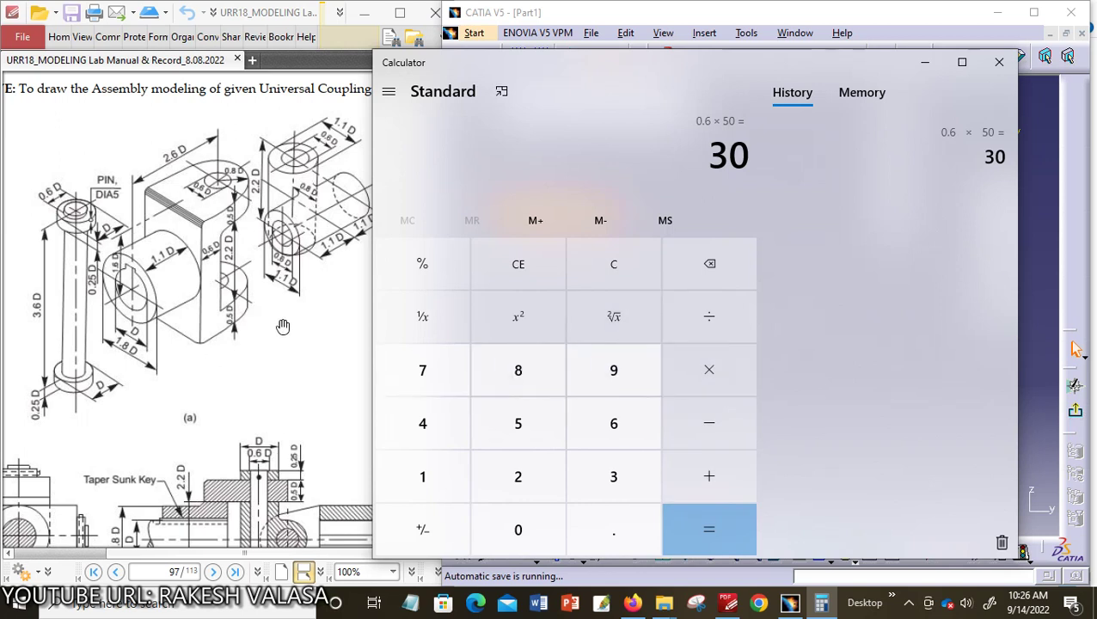
{"action": "left_click", "coordinate": [924, 64]}
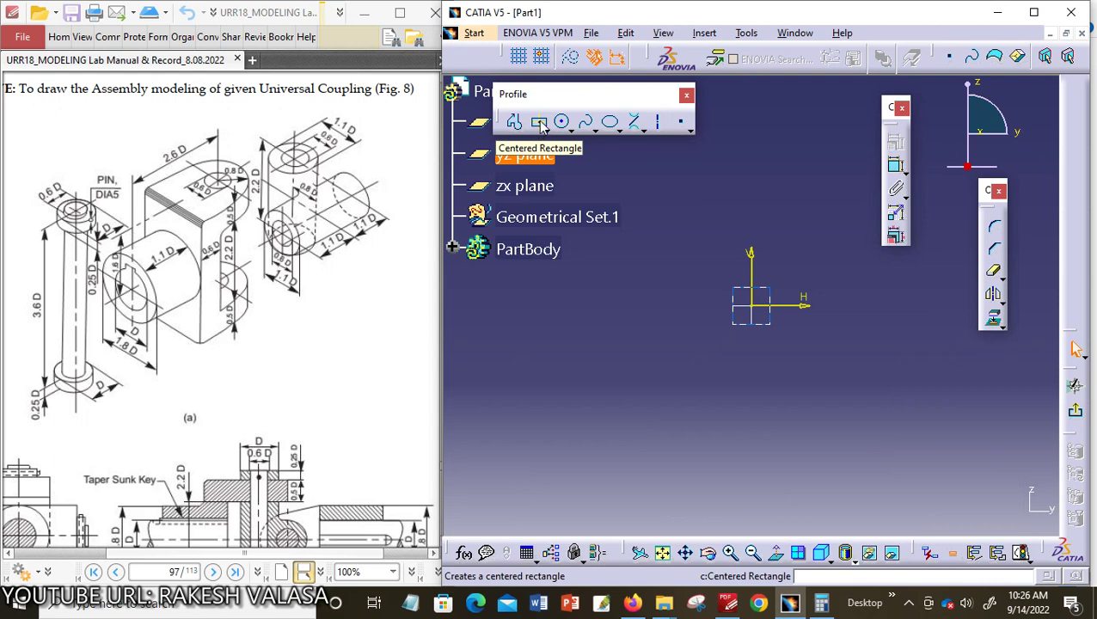
Step: Draw a centred rectangle about the sketch origin
{"action": "left_click", "coordinate": [540, 123]}
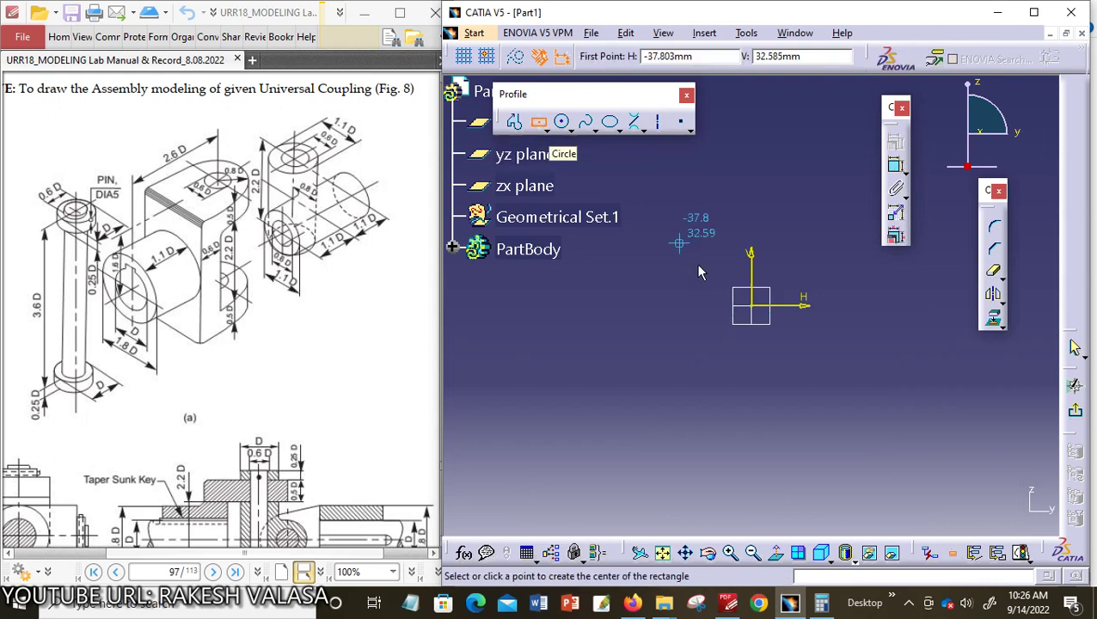
{"action": "left_click", "coordinate": [755, 306]}
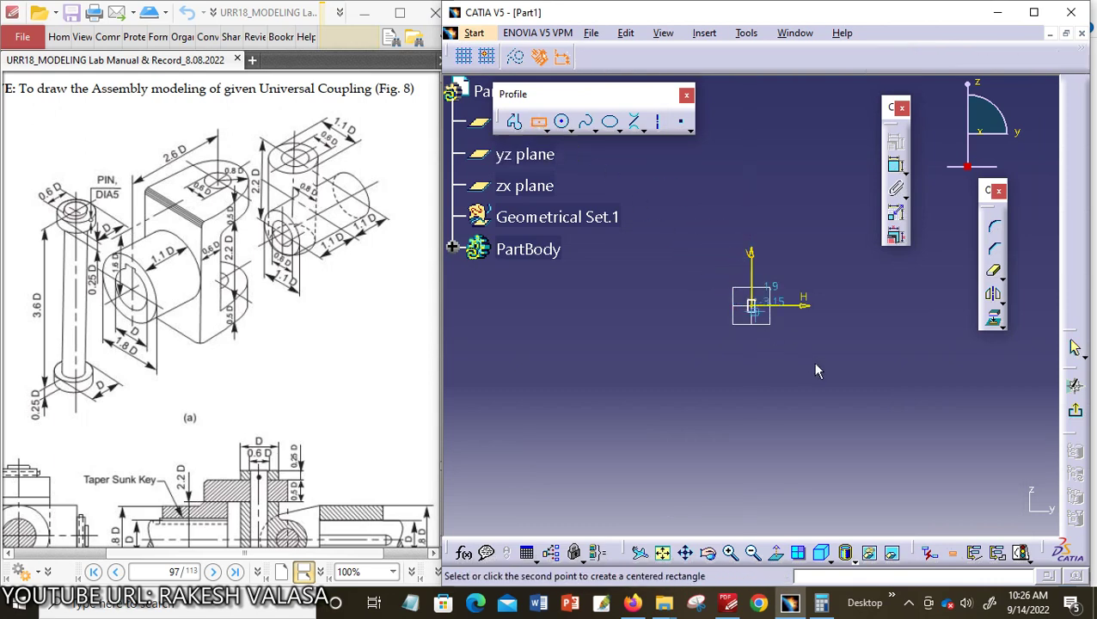
{"action": "left_click", "coordinate": [806, 435]}
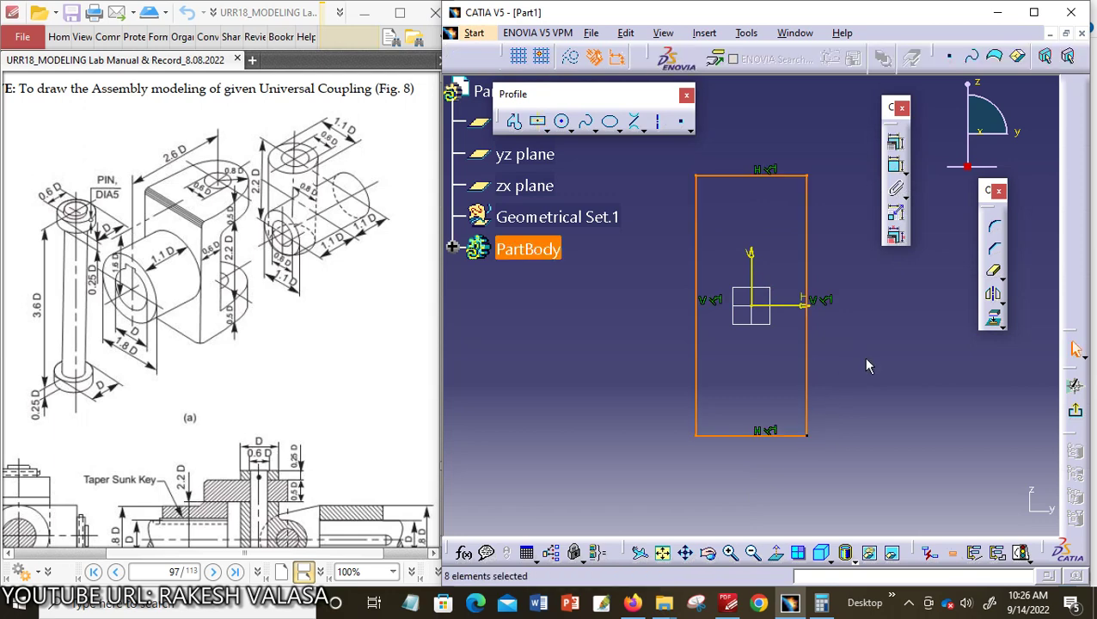
Step: Dimension the rectangle's bottom edge and set its width to 30 mm
{"action": "left_click", "coordinate": [894, 165]}
{"action": "left_click", "coordinate": [745, 436]}
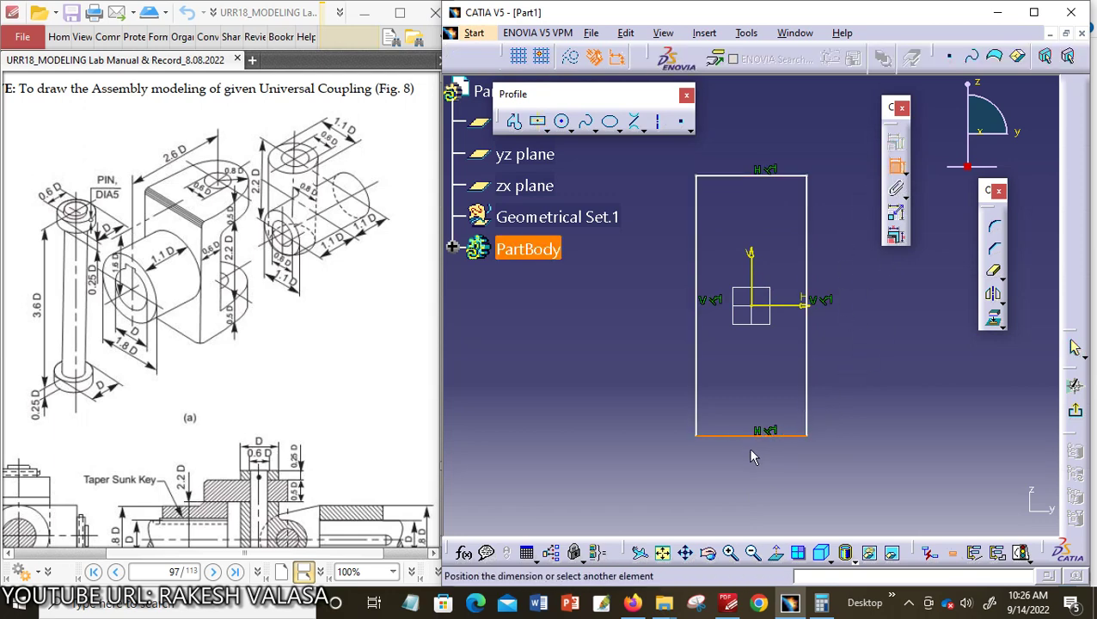
{"action": "left_click", "coordinate": [751, 473]}
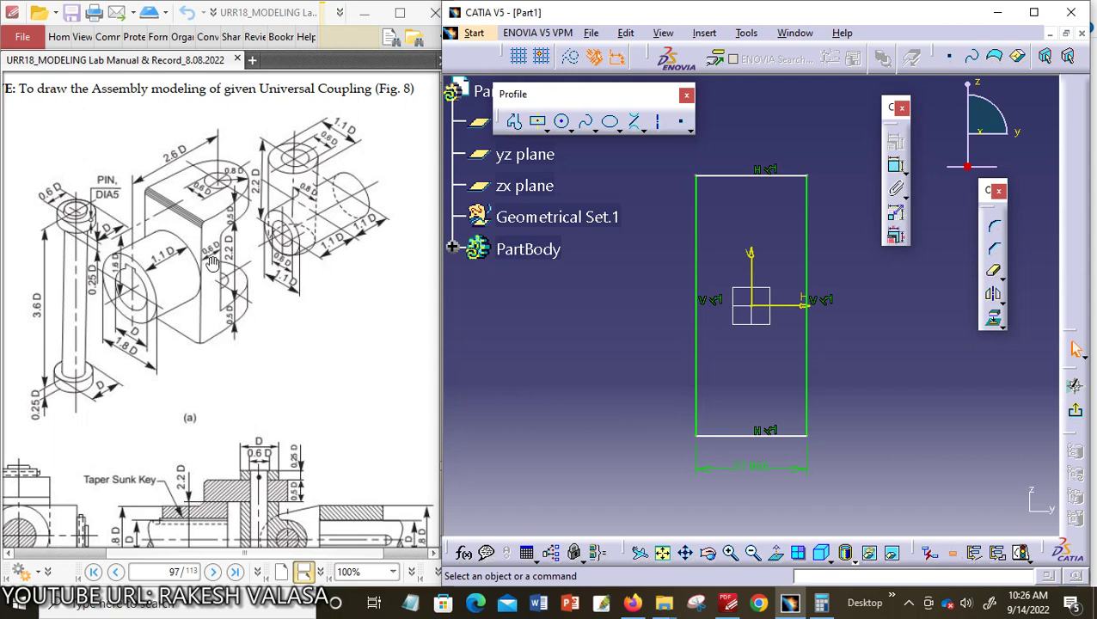
{"action": "double_click", "coordinate": [752, 468]}
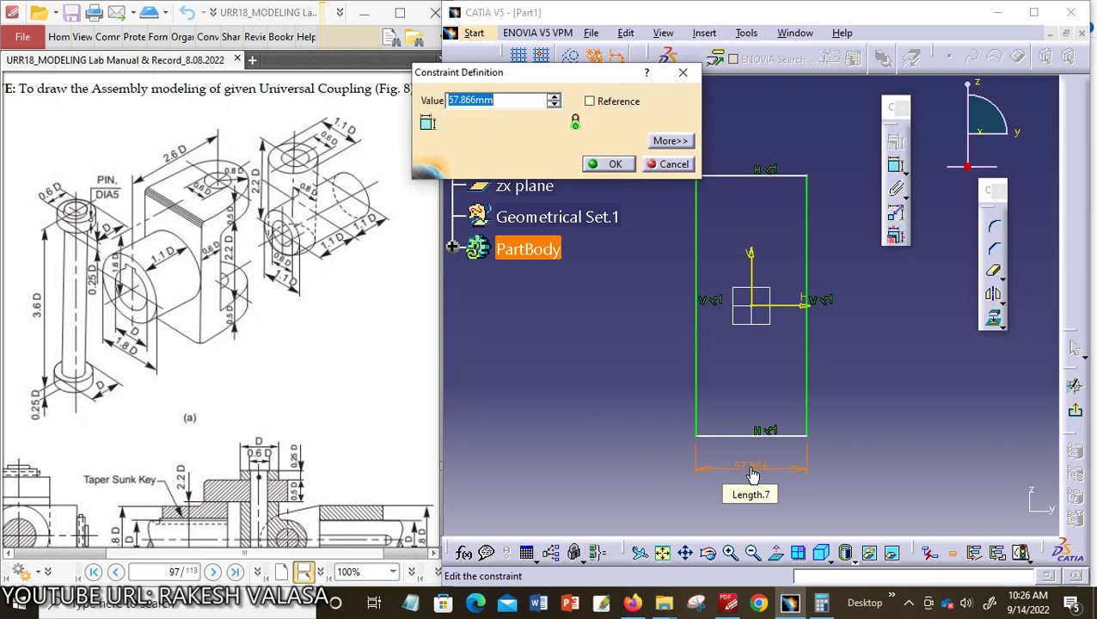
{"action": "type", "text": "30"}
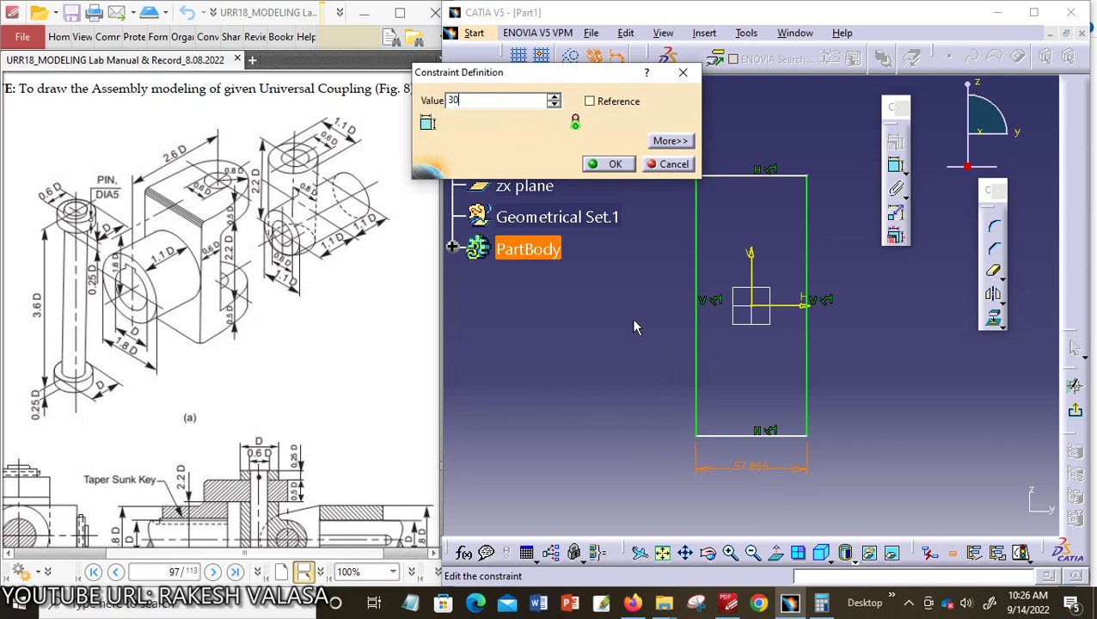
{"action": "key", "text": "Return"}
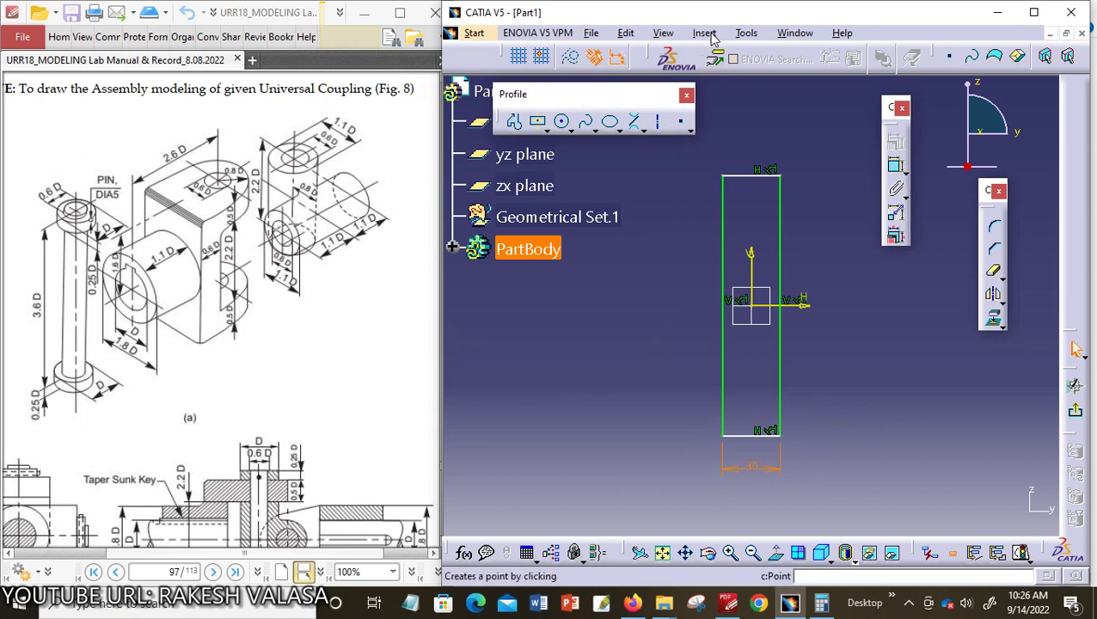
{"action": "left_click", "coordinate": [752, 33]}
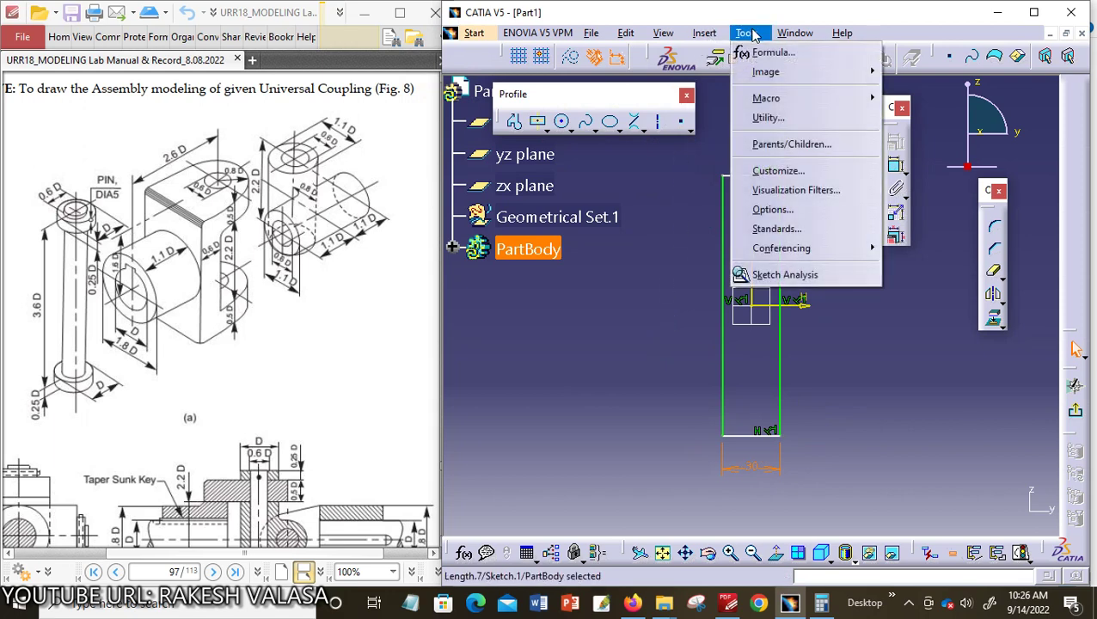
{"action": "left_click", "coordinate": [783, 211]}
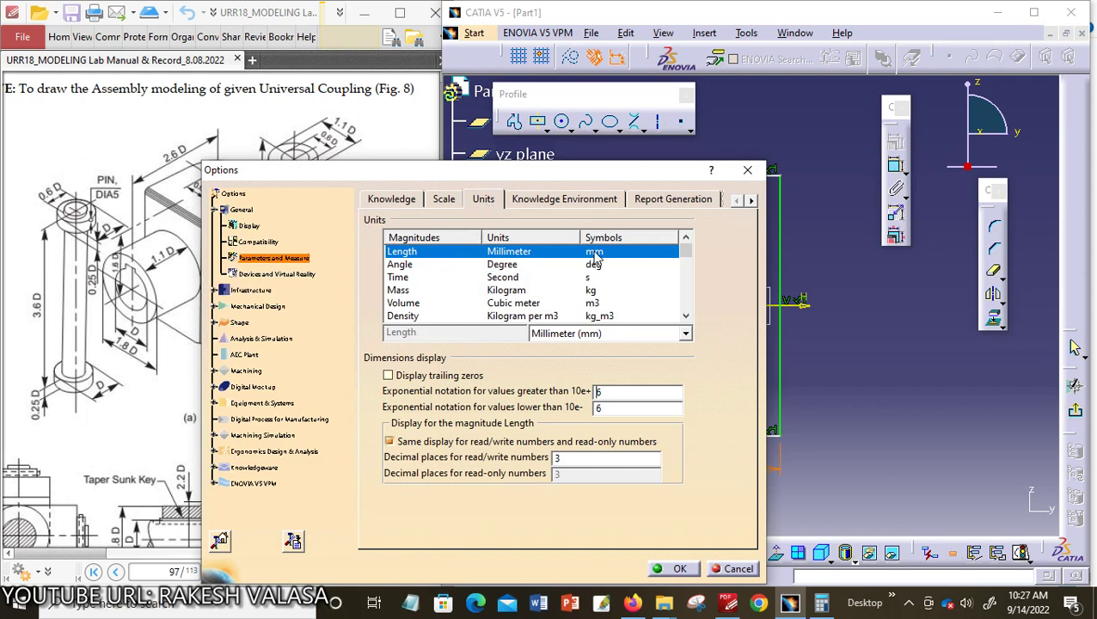
{"action": "left_click", "coordinate": [686, 333]}
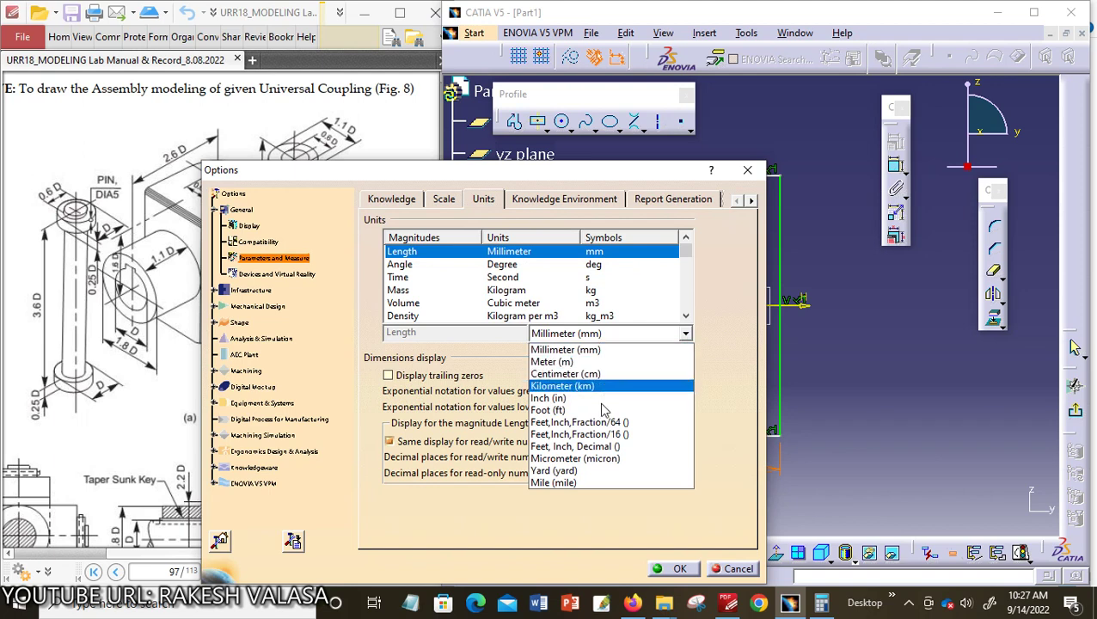
{"action": "left_click", "coordinate": [724, 379]}
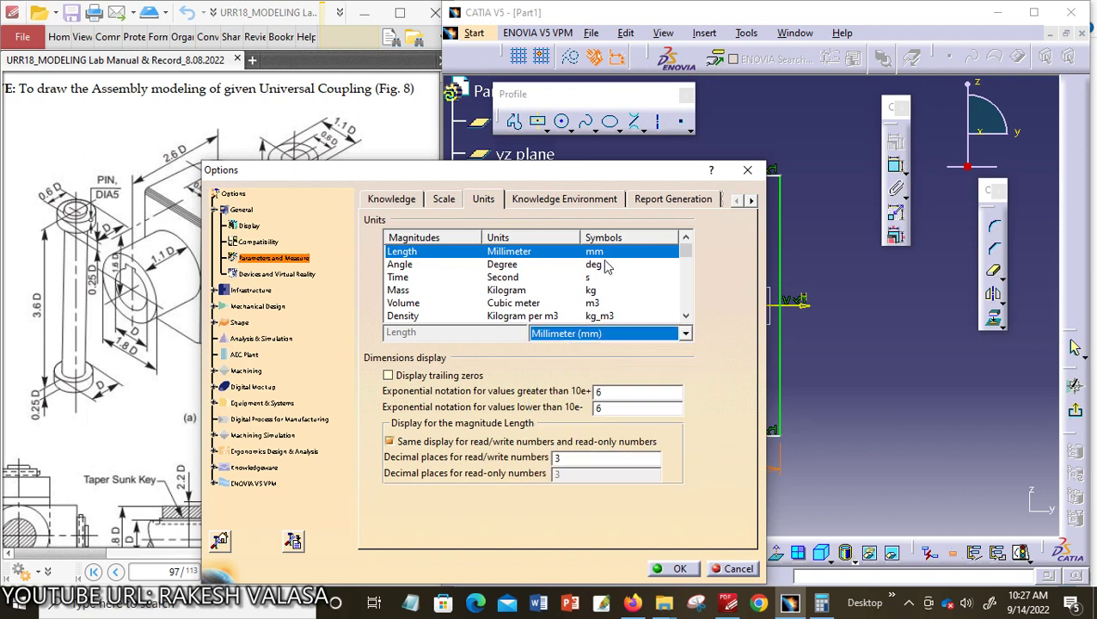
{"action": "left_click", "coordinate": [674, 568]}
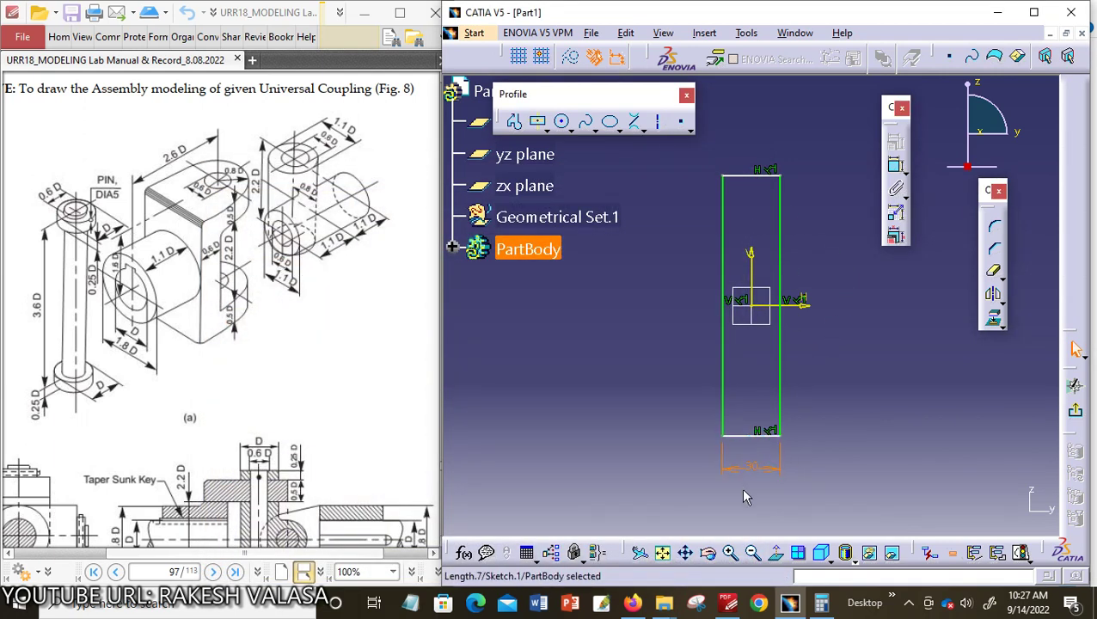
Step: Add a height dimension on the rectangle's right edge and change 135.806 to 160 mm
{"action": "left_click", "coordinate": [896, 169]}
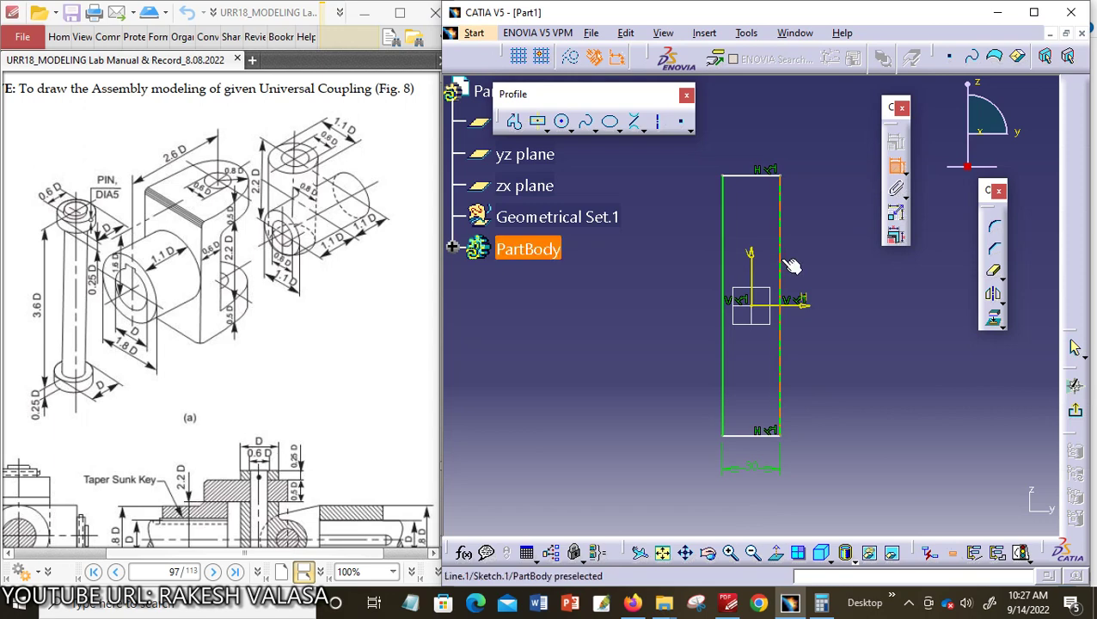
{"action": "left_click", "coordinate": [782, 263]}
{"action": "left_click", "coordinate": [816, 275]}
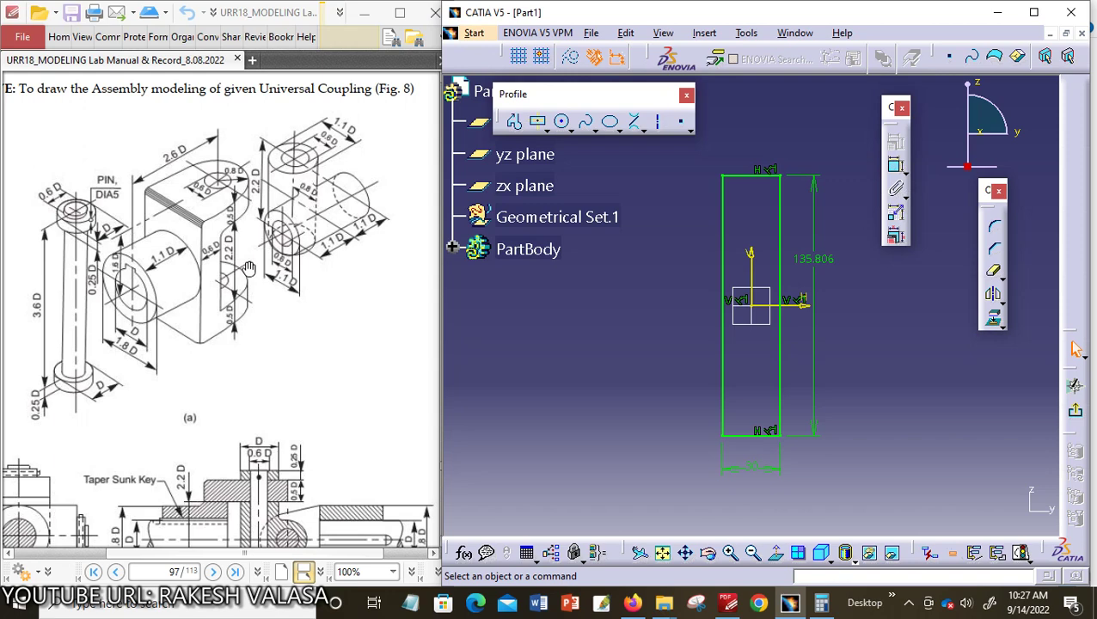
{"action": "left_click", "coordinate": [819, 256]}
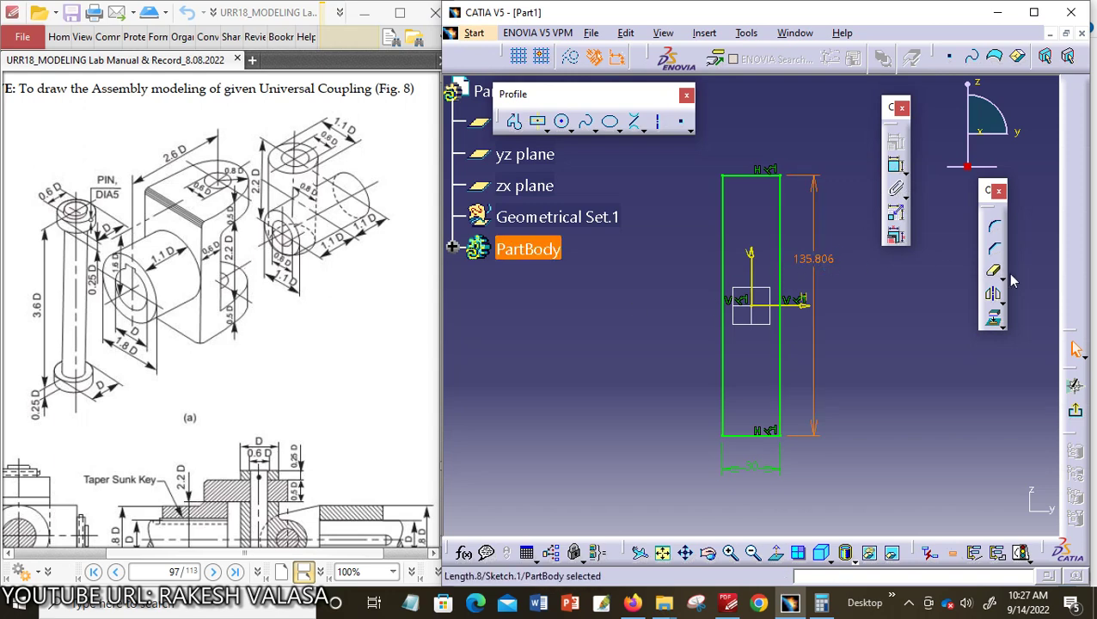
{"action": "double_click", "coordinate": [818, 258]}
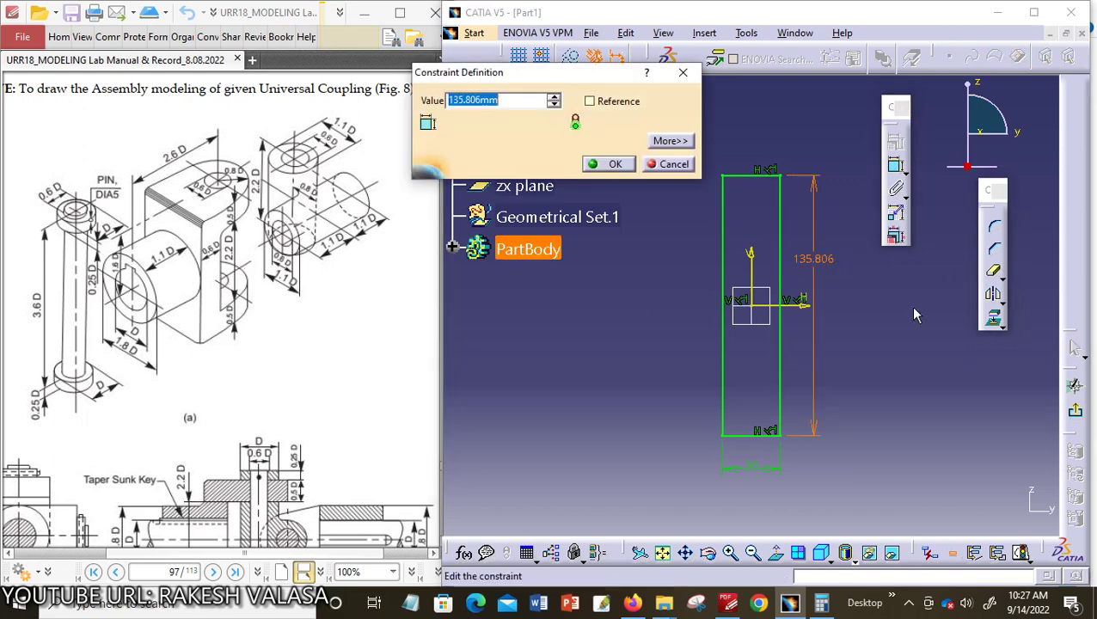
{"action": "type", "text": "160"}
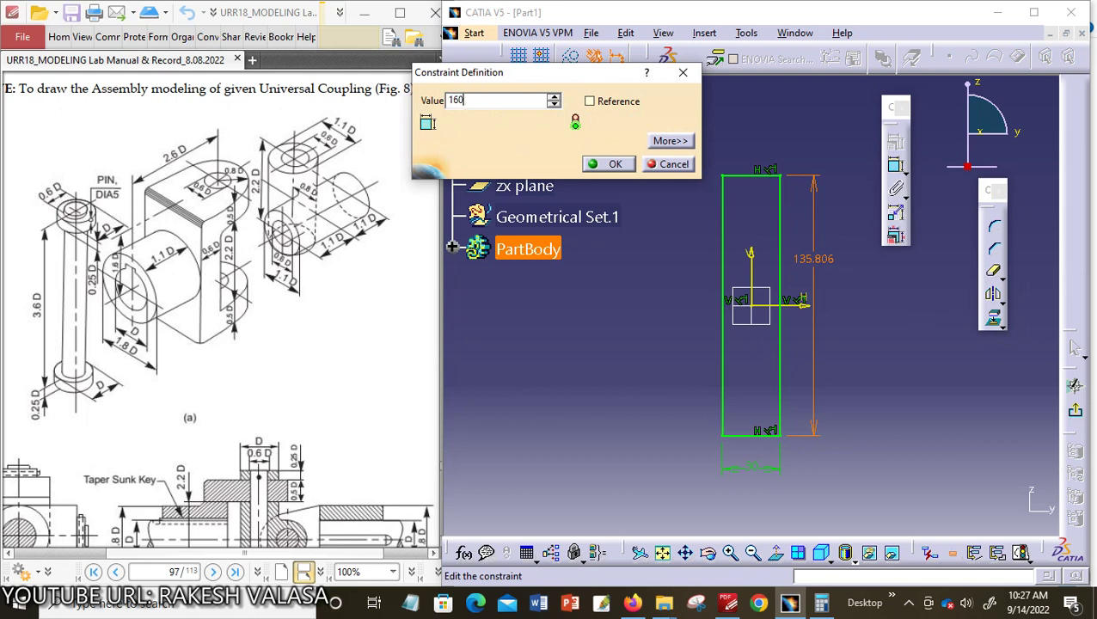
{"action": "key", "text": "Return"}
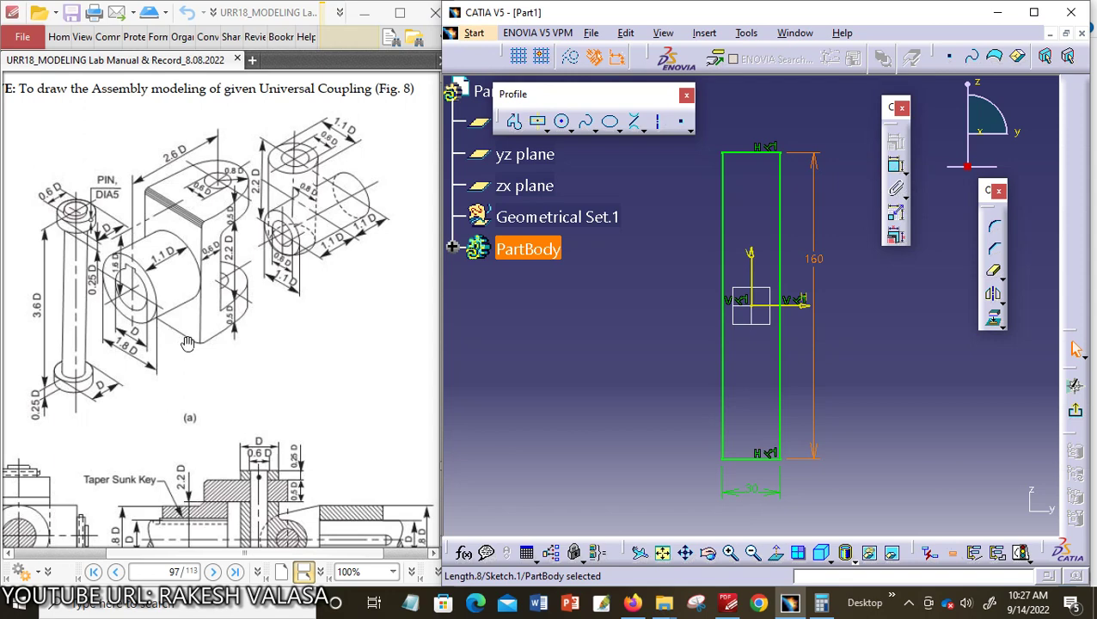
Step: Exit the sketch and pad the rectangle 45 mm with mirrored extent
{"action": "left_click", "coordinate": [1076, 416]}
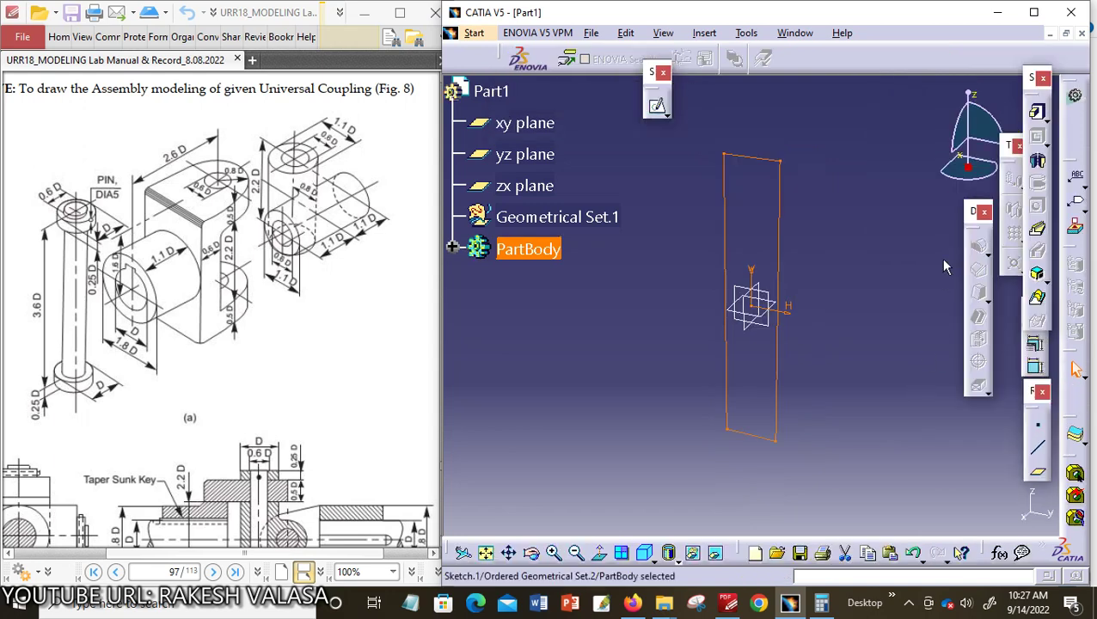
{"action": "left_click", "coordinate": [1038, 114]}
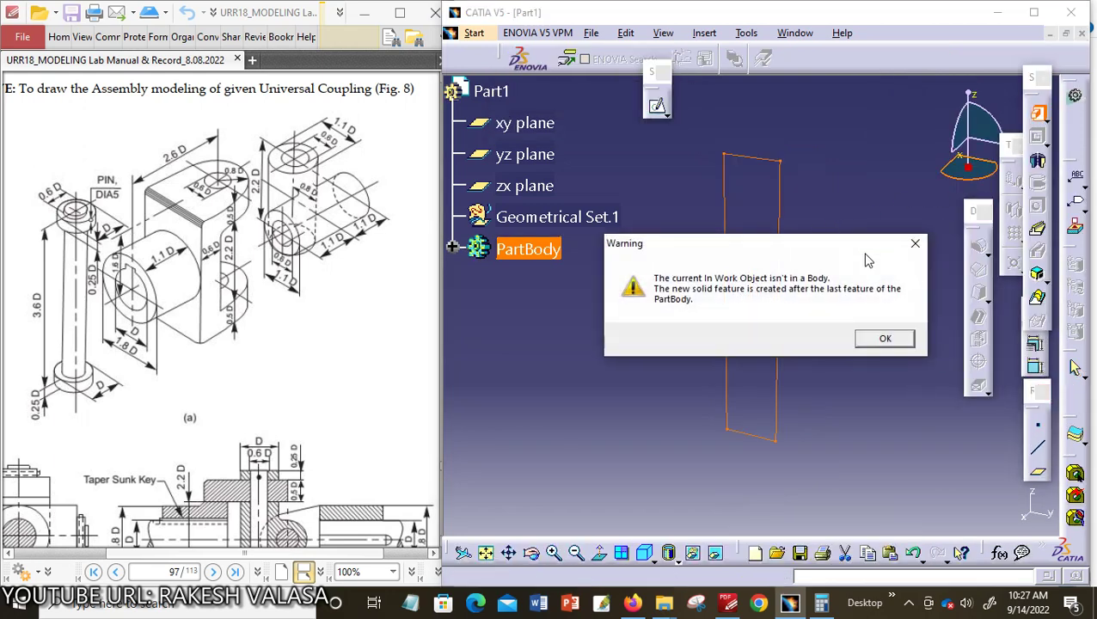
{"action": "left_click", "coordinate": [887, 341]}
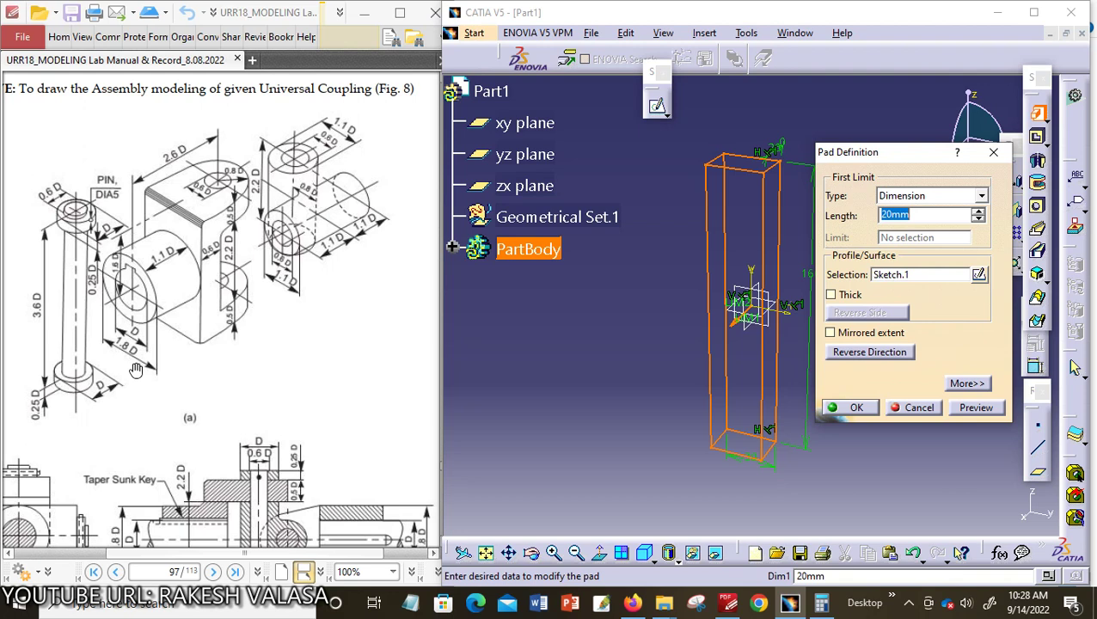
{"action": "left_click", "coordinate": [830, 333]}
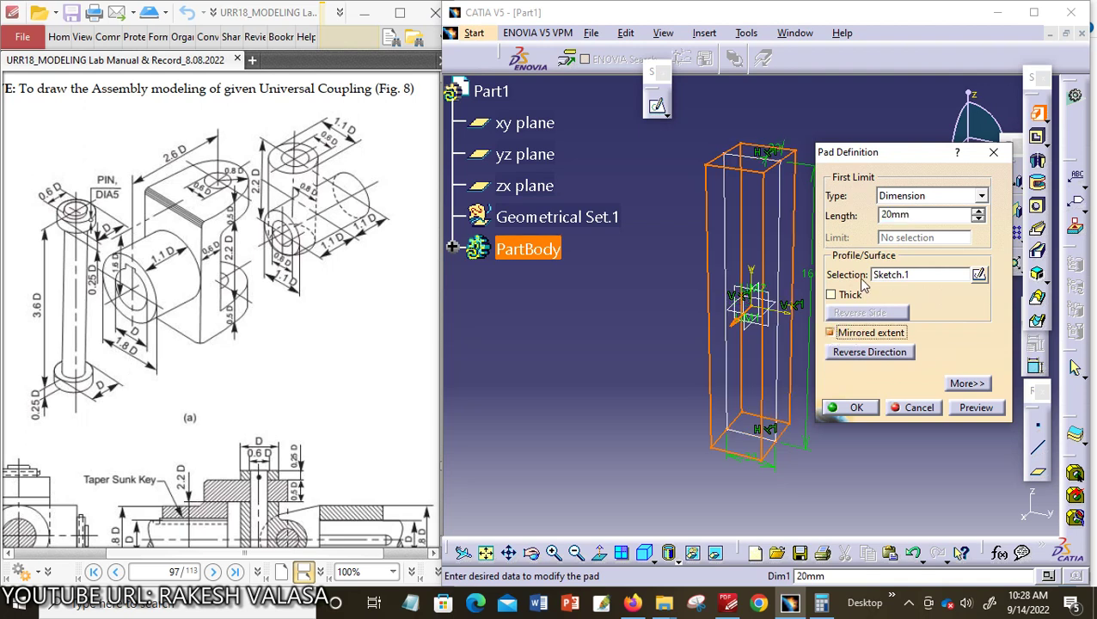
{"action": "left_click_drag", "start_coordinate": [912, 215], "coordinate": [875, 218]}
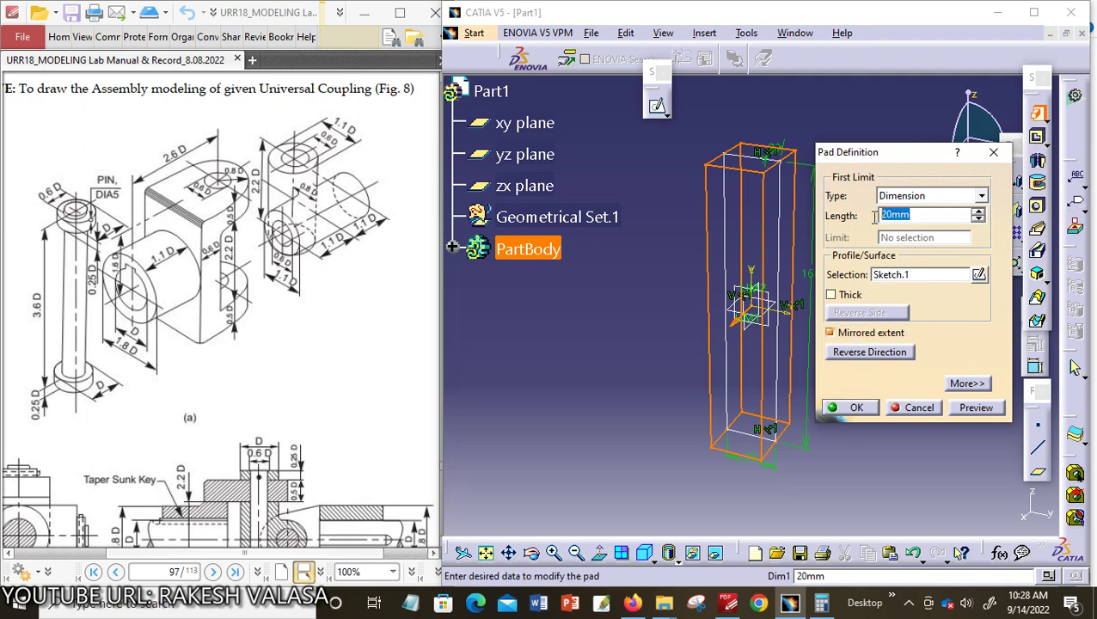
{"action": "type", "text": "45"}
{"action": "left_click", "coordinate": [857, 409]}
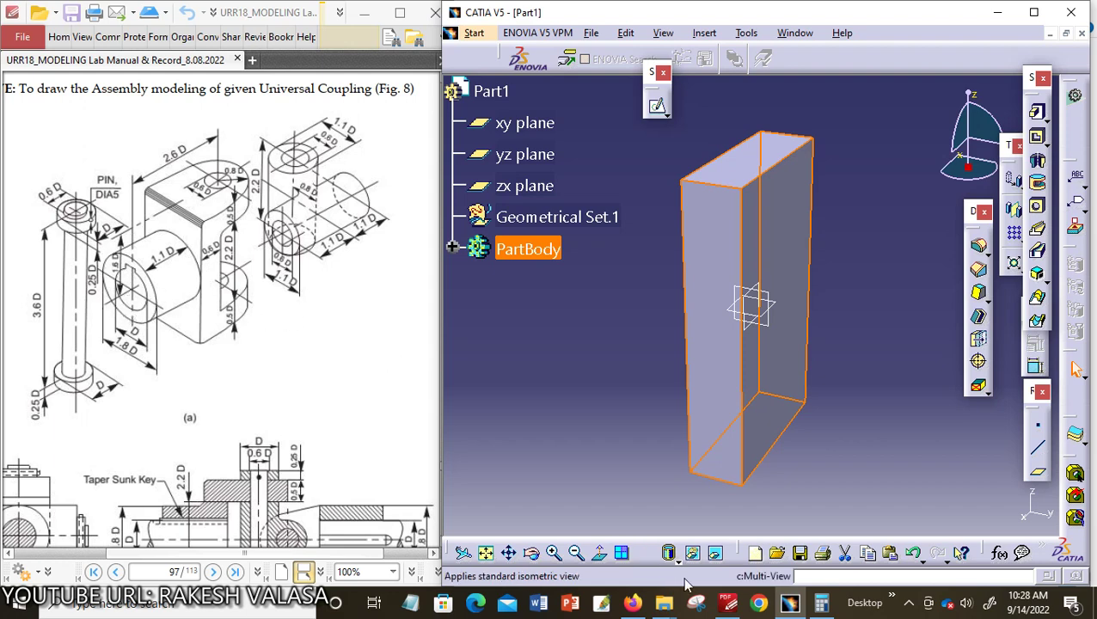
Step: Orbit to the block's large front face and start a new sketch on it
{"action": "left_click", "coordinate": [532, 552]}
{"action": "left_click_drag", "start_coordinate": [587, 436], "coordinate": [734, 396]}
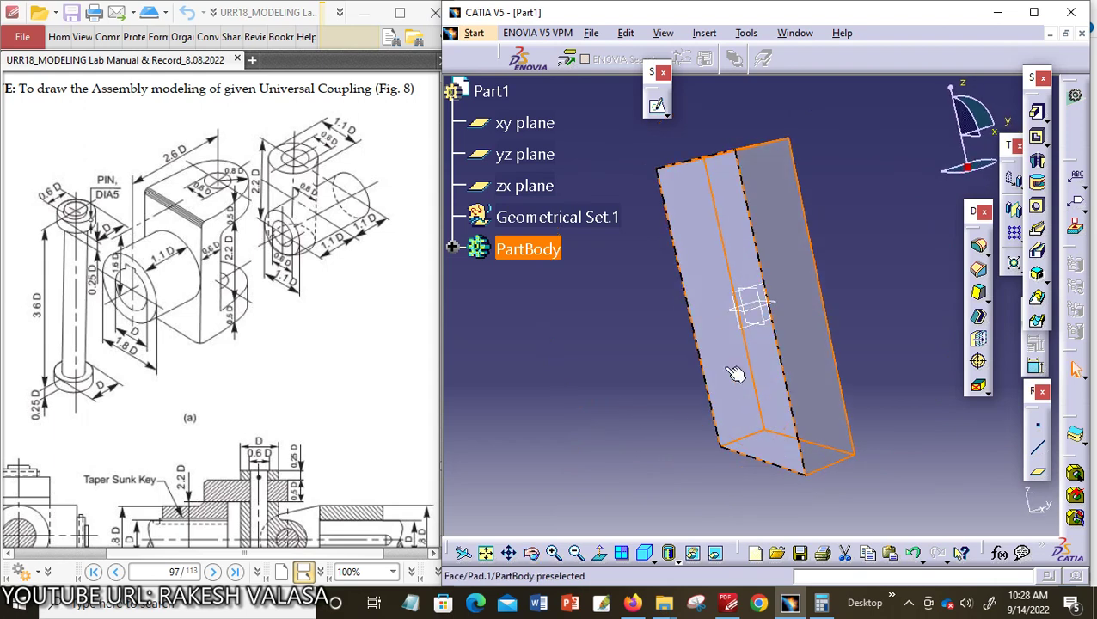
{"action": "left_click", "coordinate": [710, 228]}
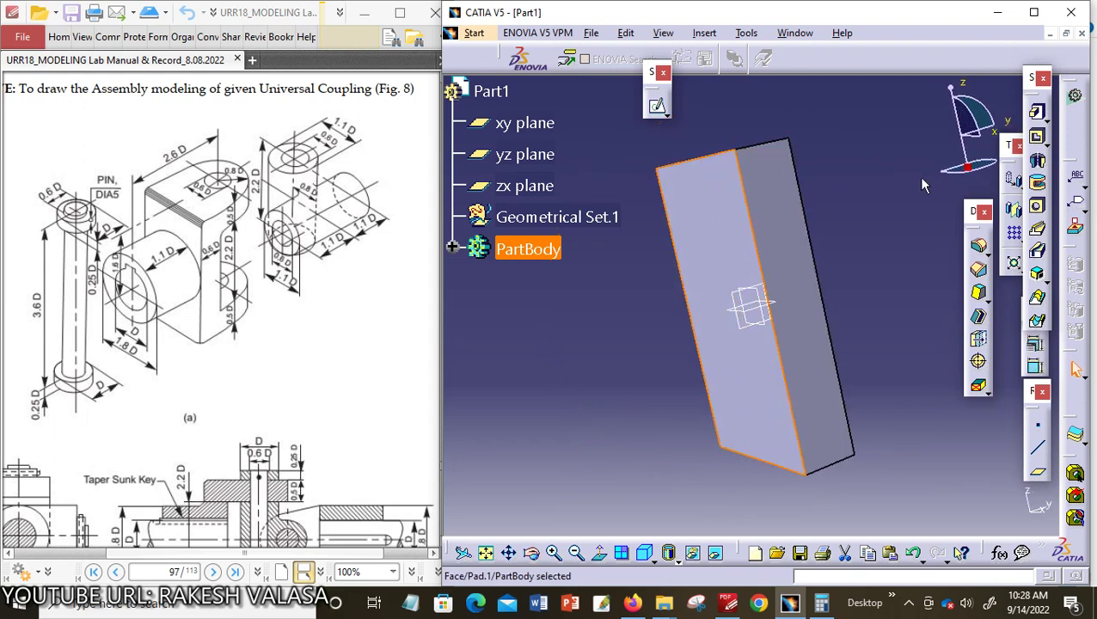
{"action": "left_click", "coordinate": [656, 105]}
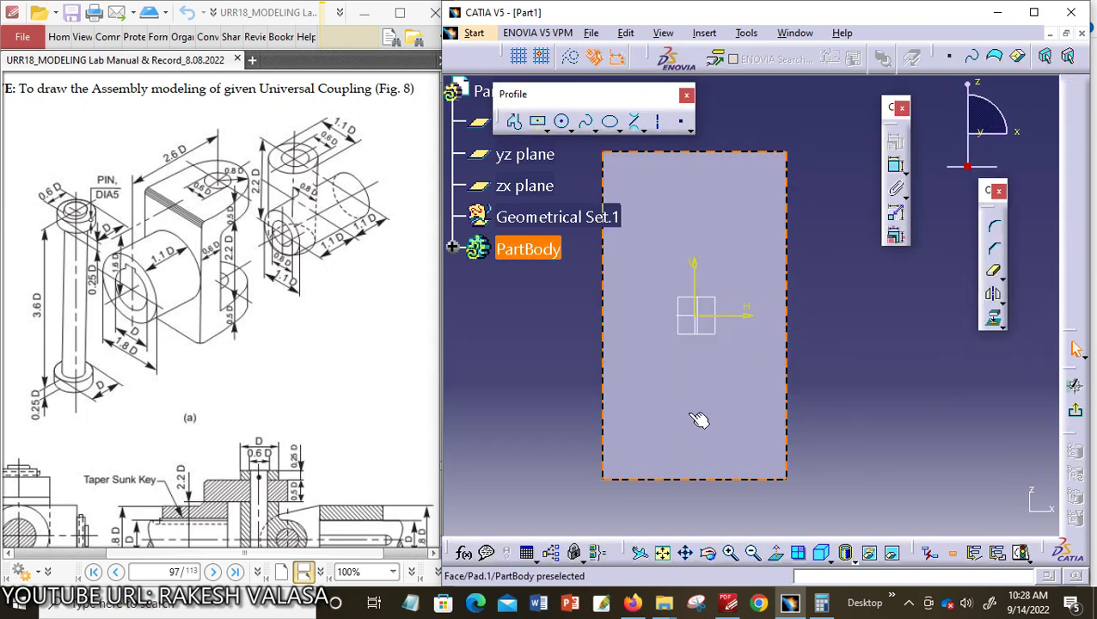
Step: Draw a circle at the sketch origin and constrain its diameter to 90 mm
{"action": "left_click", "coordinate": [540, 156]}
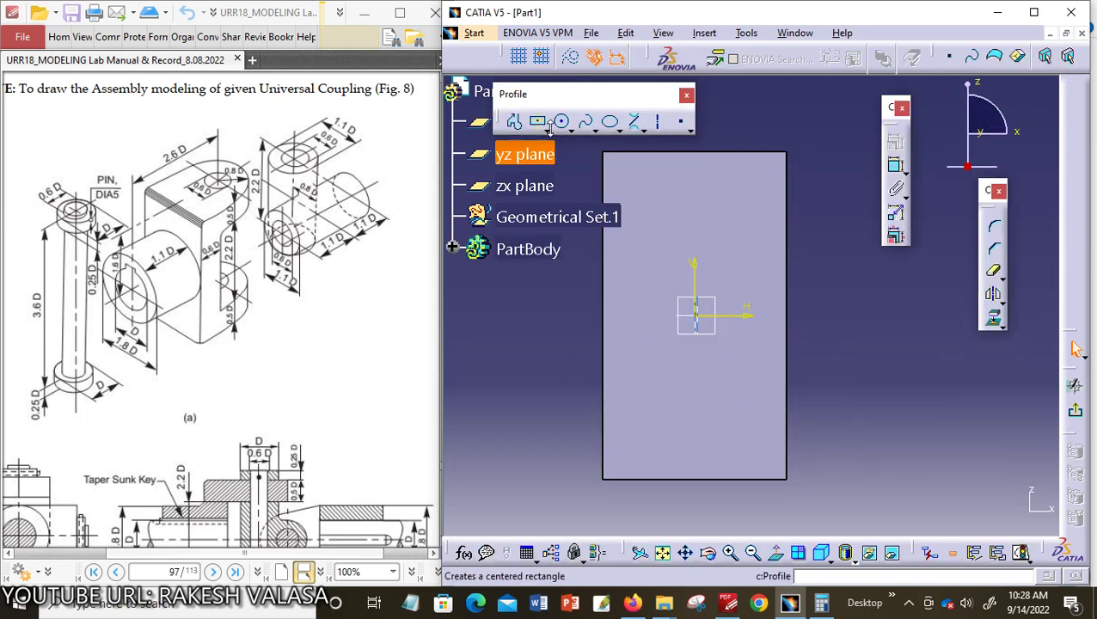
{"action": "left_click", "coordinate": [563, 123]}
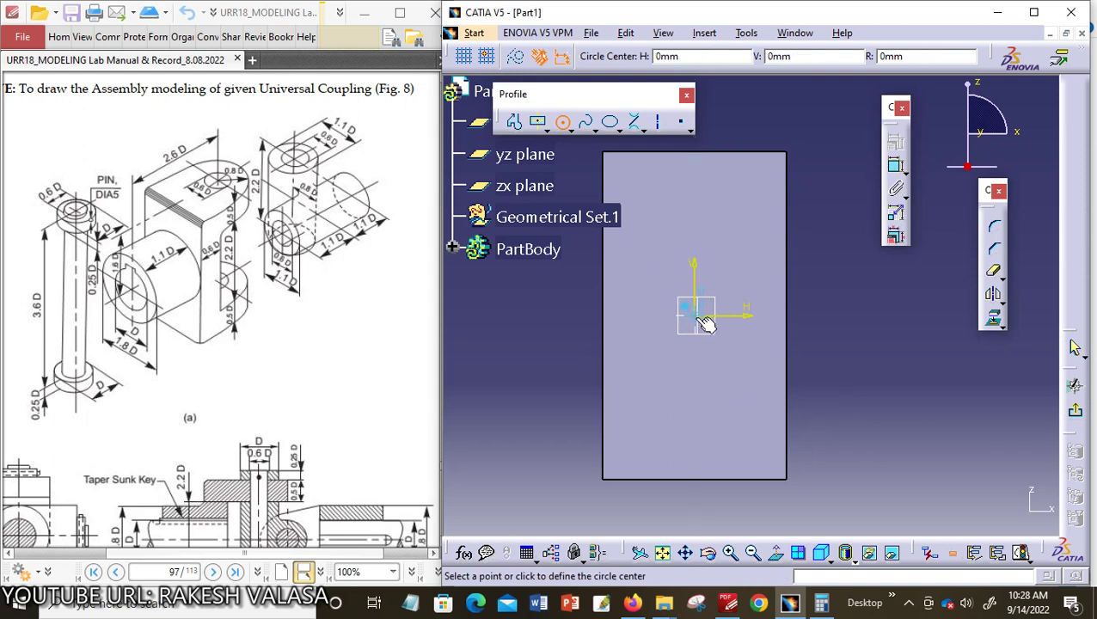
{"action": "left_click", "coordinate": [701, 318]}
{"action": "left_click", "coordinate": [778, 343]}
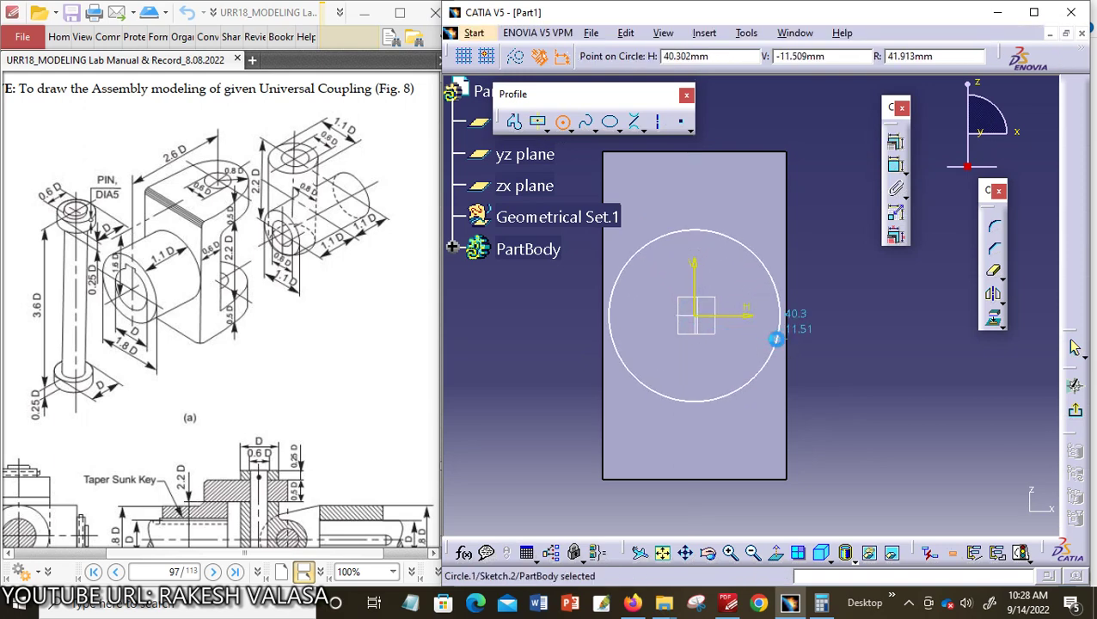
{"action": "left_click", "coordinate": [895, 165]}
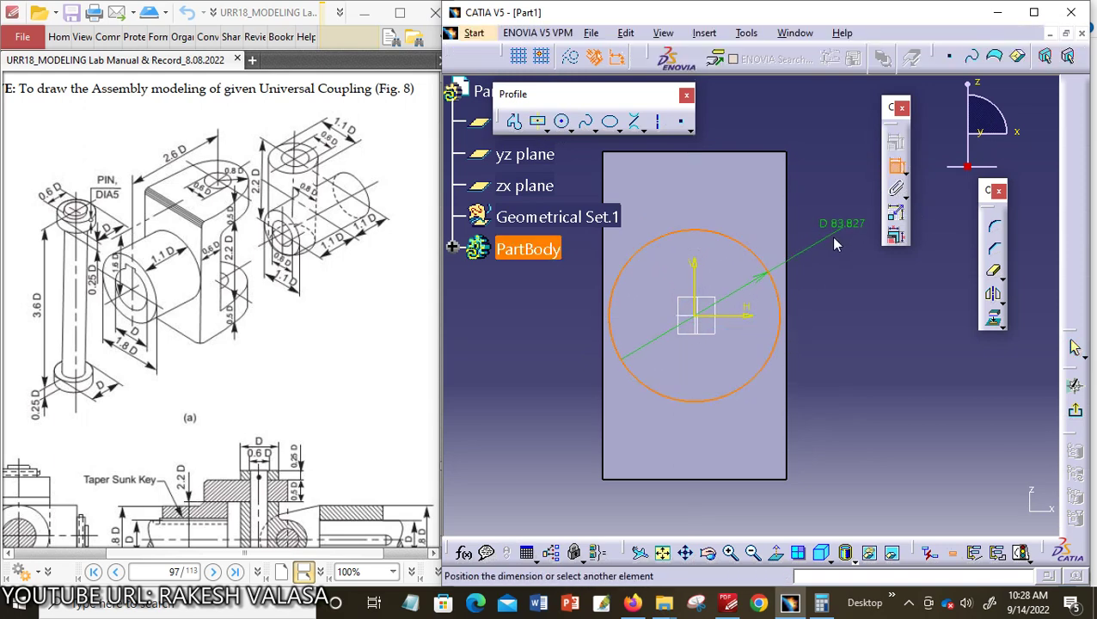
{"action": "left_click", "coordinate": [830, 249]}
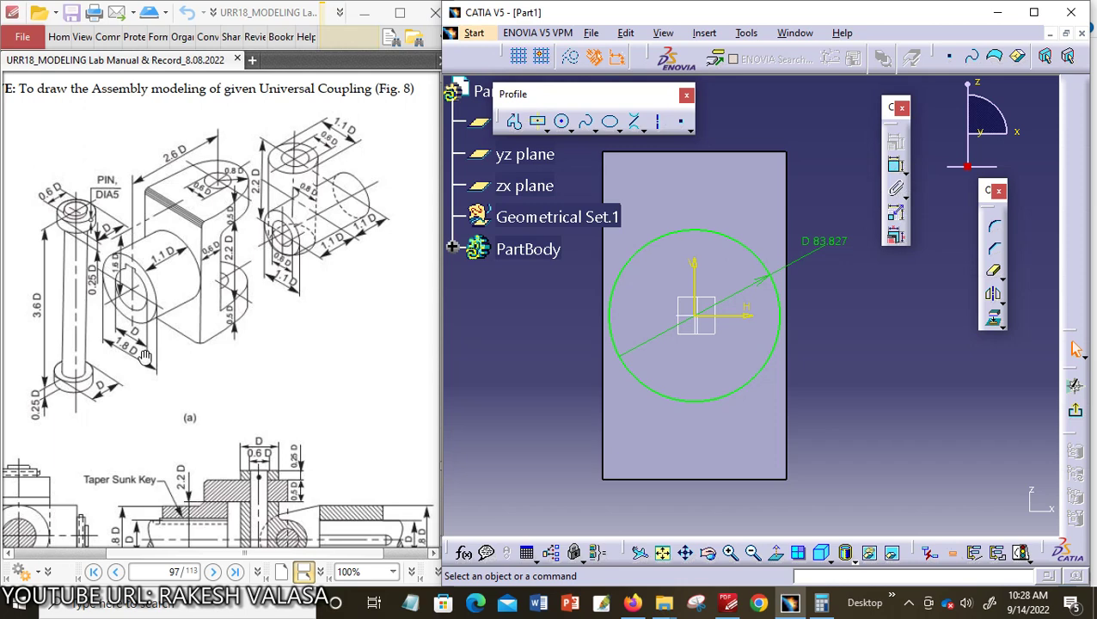
{"action": "left_click", "coordinate": [827, 240]}
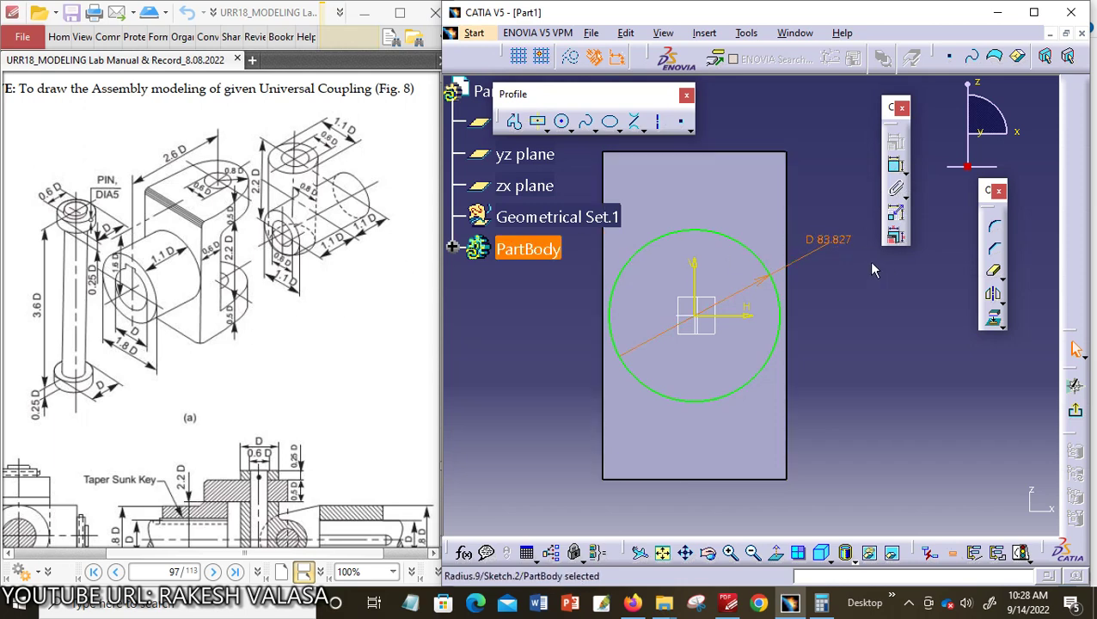
{"action": "double_click", "coordinate": [827, 240]}
{"action": "type", "text": "90"}
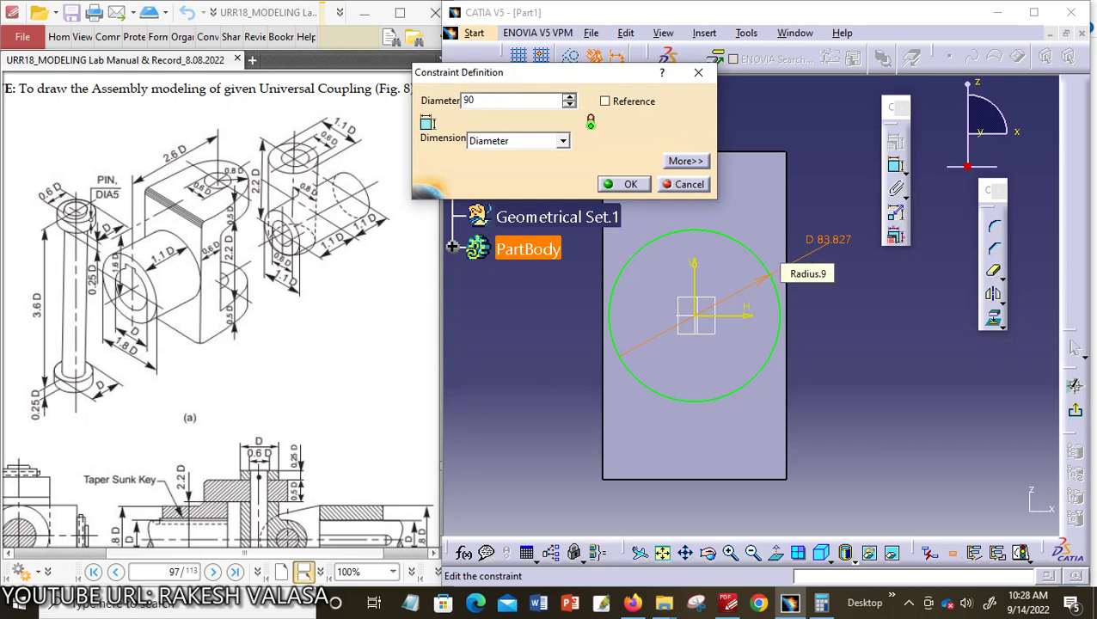
{"action": "key", "text": "Return"}
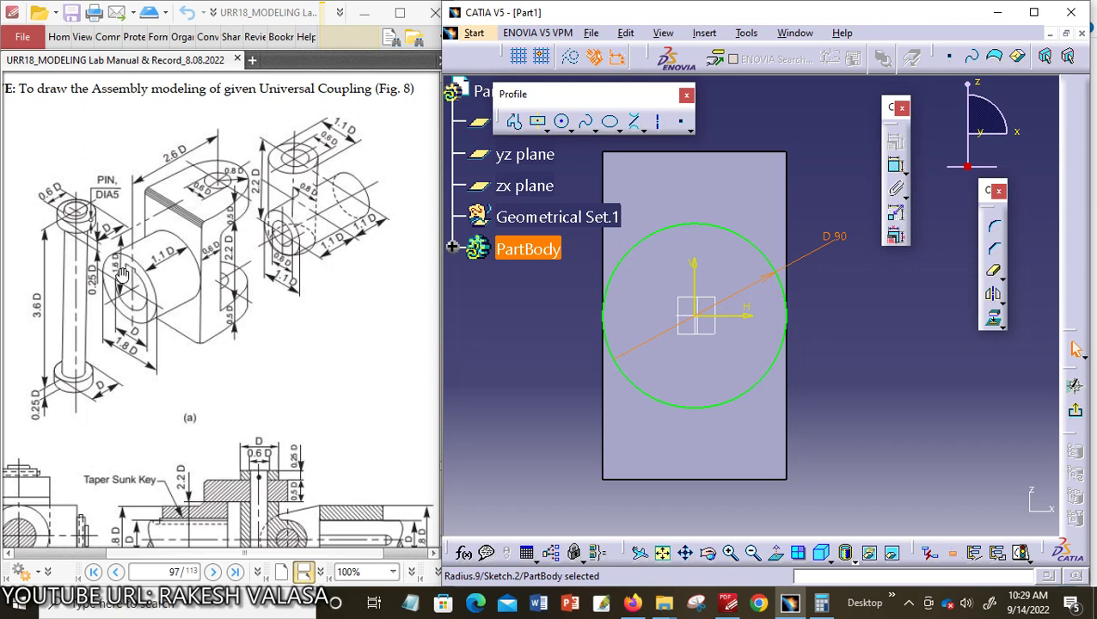
Step: Add a vertical distance dimension from centre to top edge, then delete it
{"action": "left_click", "coordinate": [896, 166]}
{"action": "left_click", "coordinate": [703, 321]}
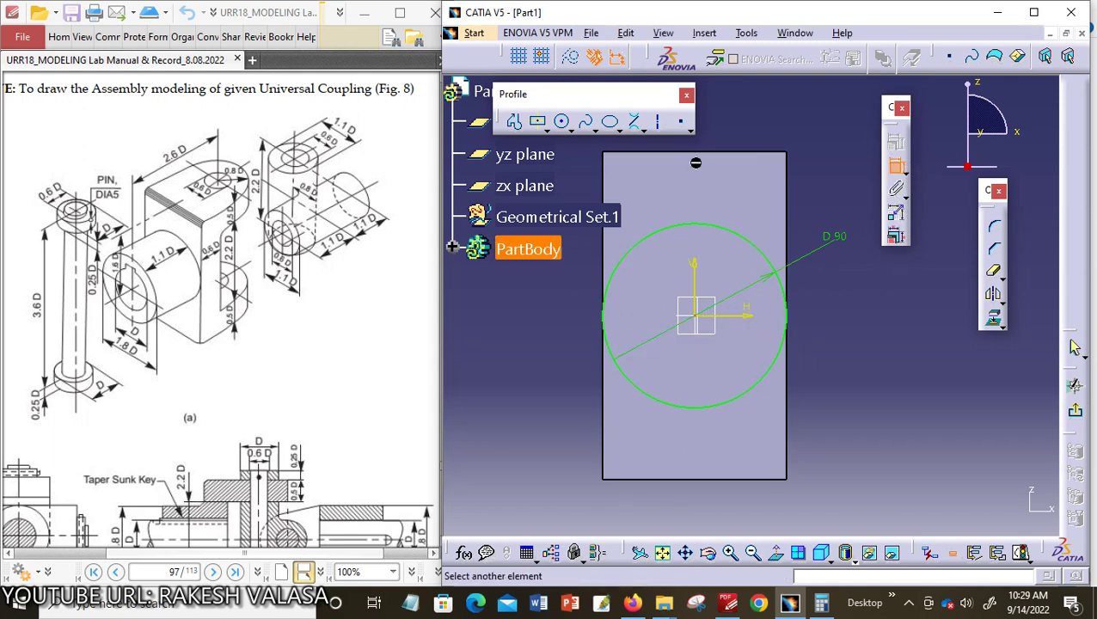
{"action": "left_click", "coordinate": [704, 154]}
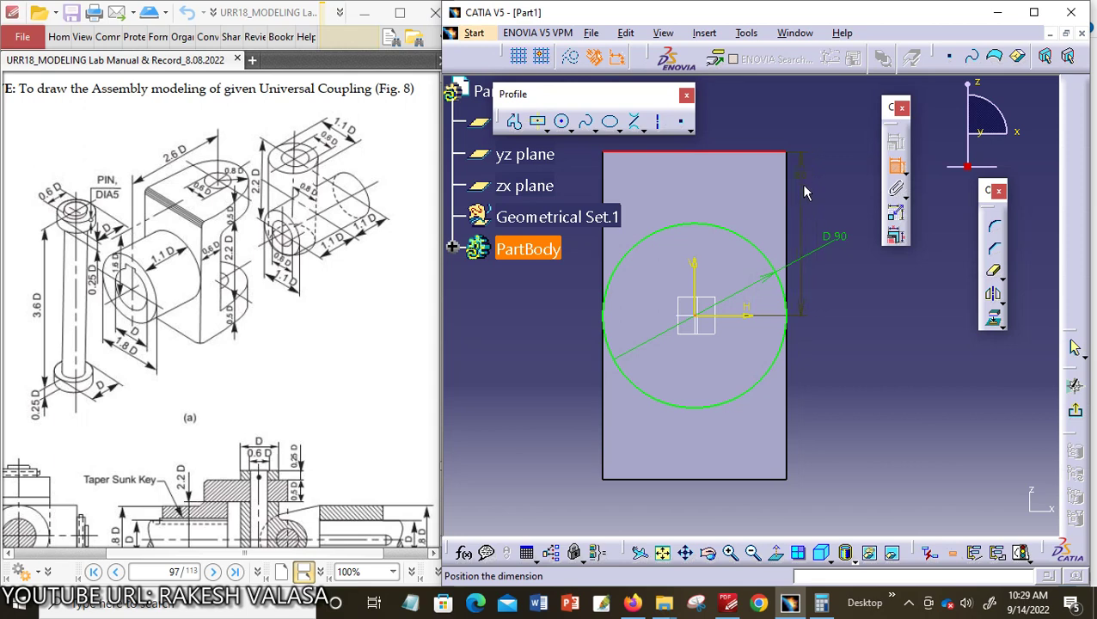
{"action": "left_click", "coordinate": [812, 232]}
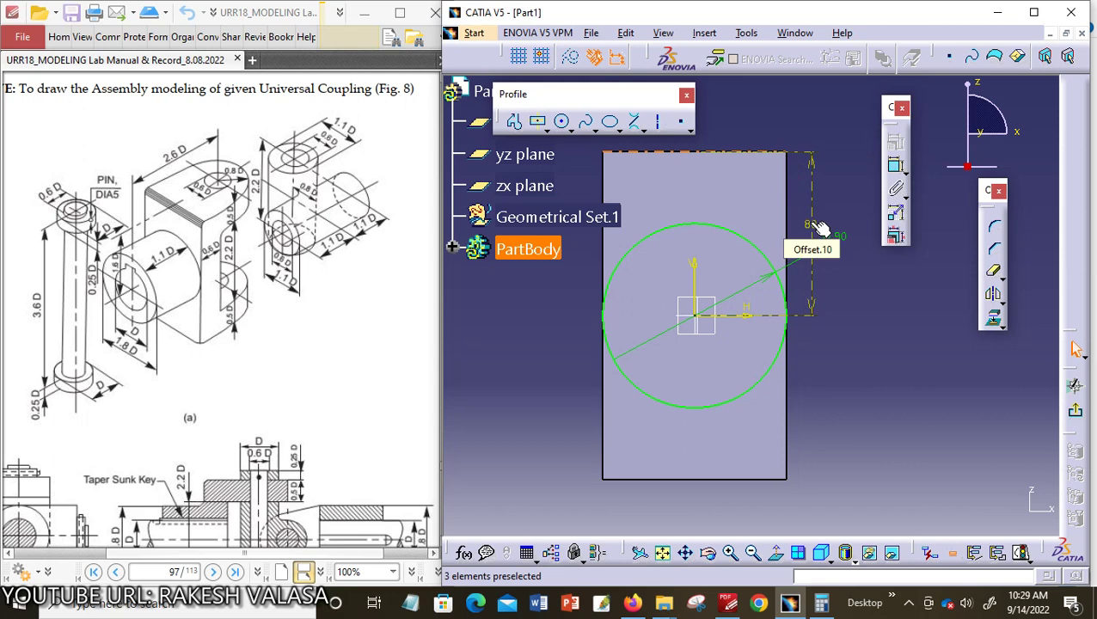
{"action": "right_click", "coordinate": [811, 225]}
{"action": "left_click", "coordinate": [894, 451]}
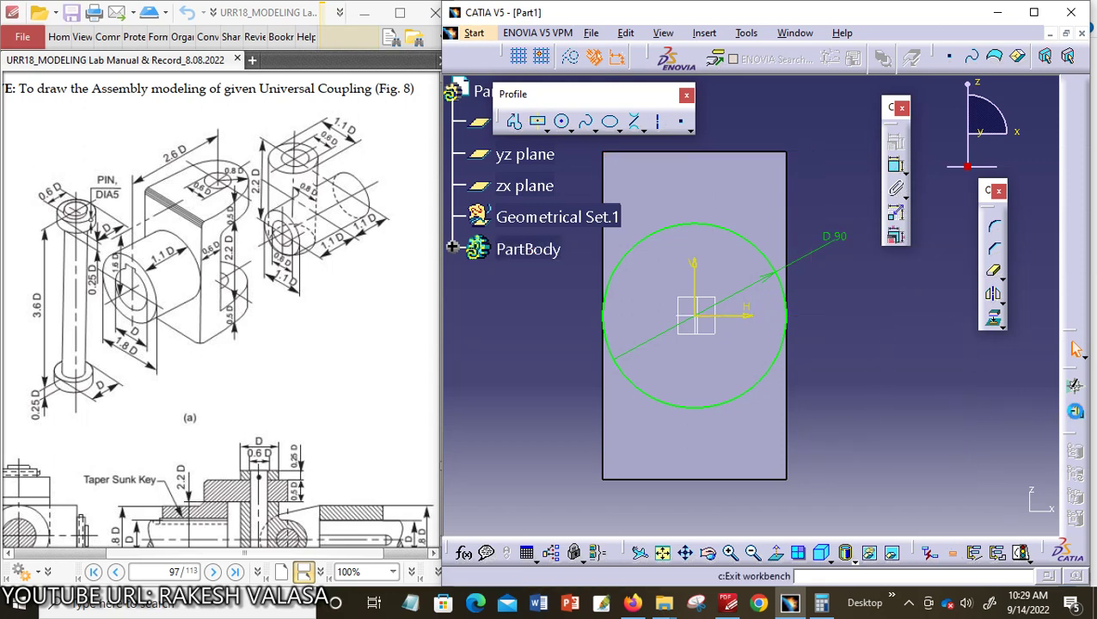
Step: Pad the 90 mm circle sketch with length 50 into a cylindrical boss and select its end face
{"action": "left_click", "coordinate": [1074, 411]}
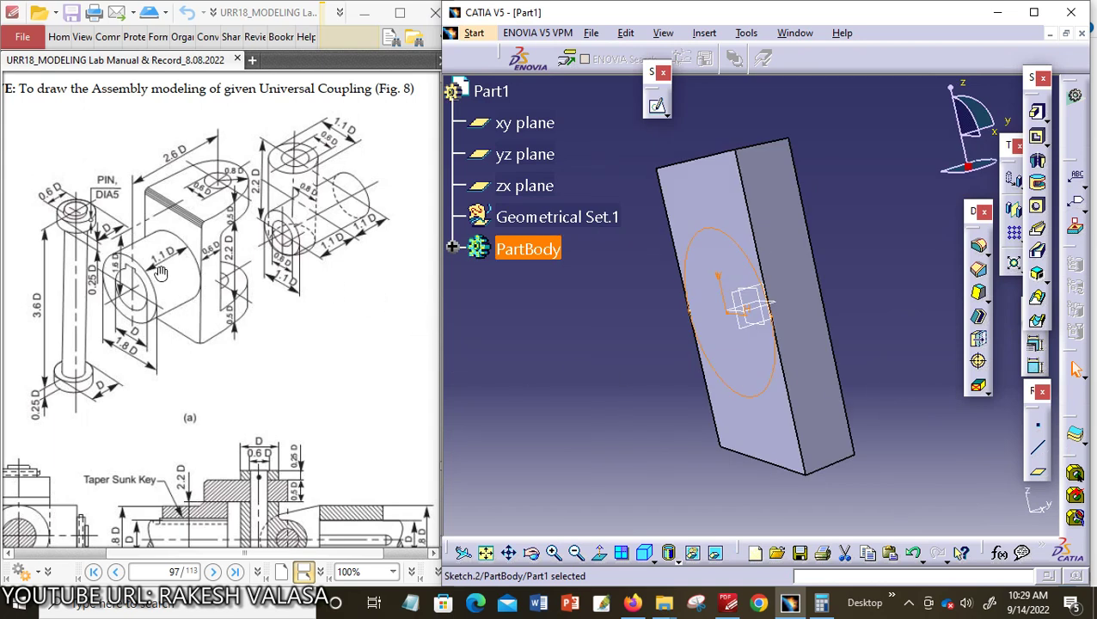
{"action": "left_click", "coordinate": [1039, 112]}
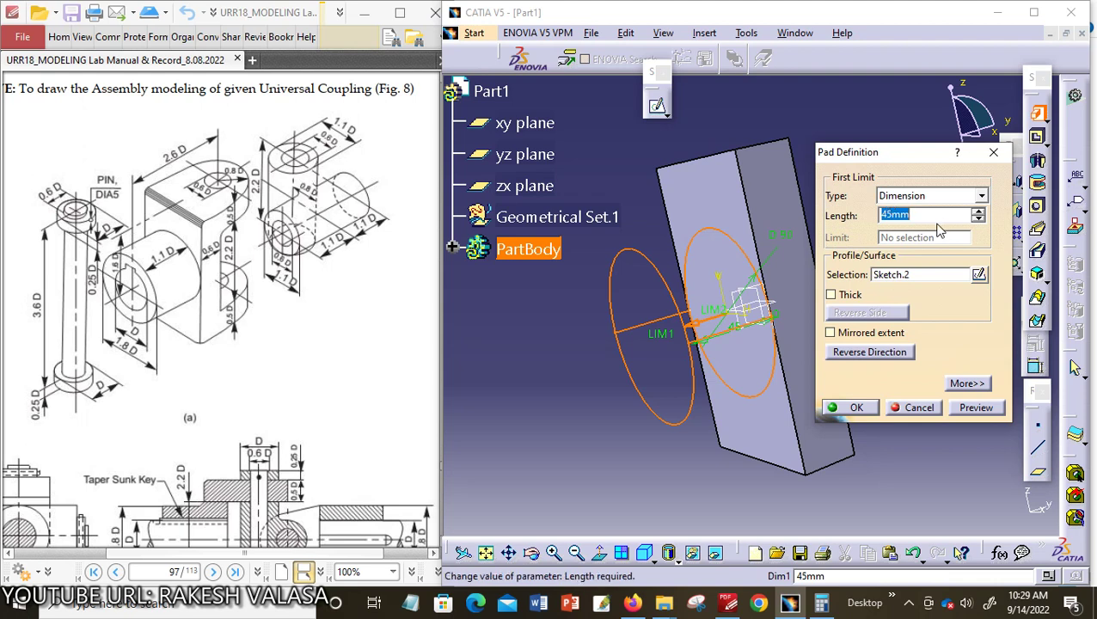
{"action": "type", "text": "50"}
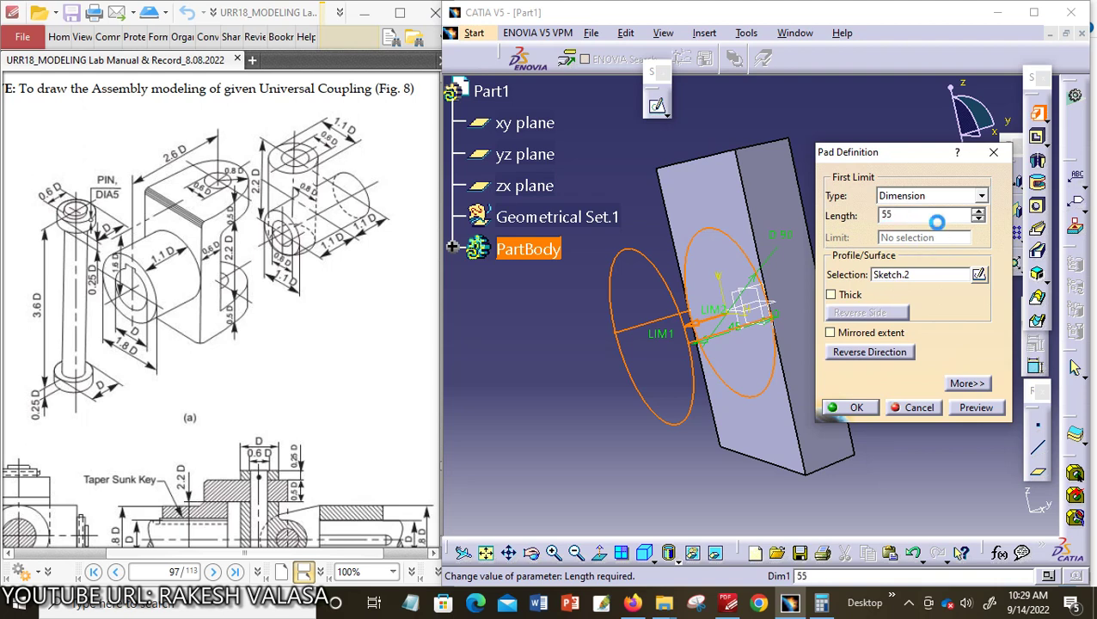
{"action": "key", "text": "Return"}
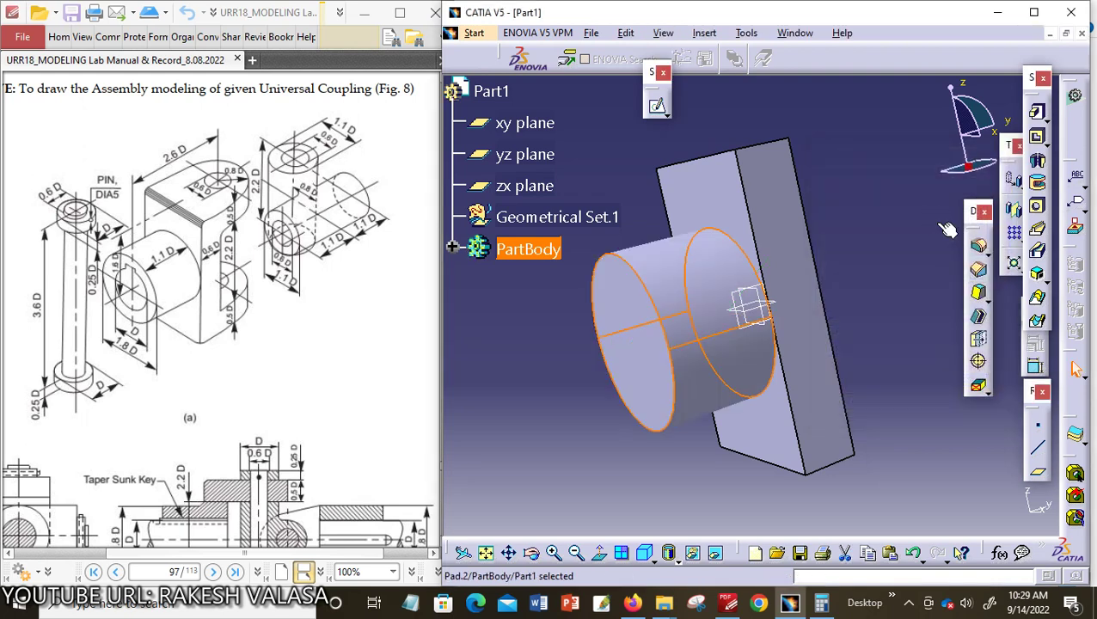
{"action": "left_click", "coordinate": [644, 345]}
{"action": "left_click", "coordinate": [644, 345]}
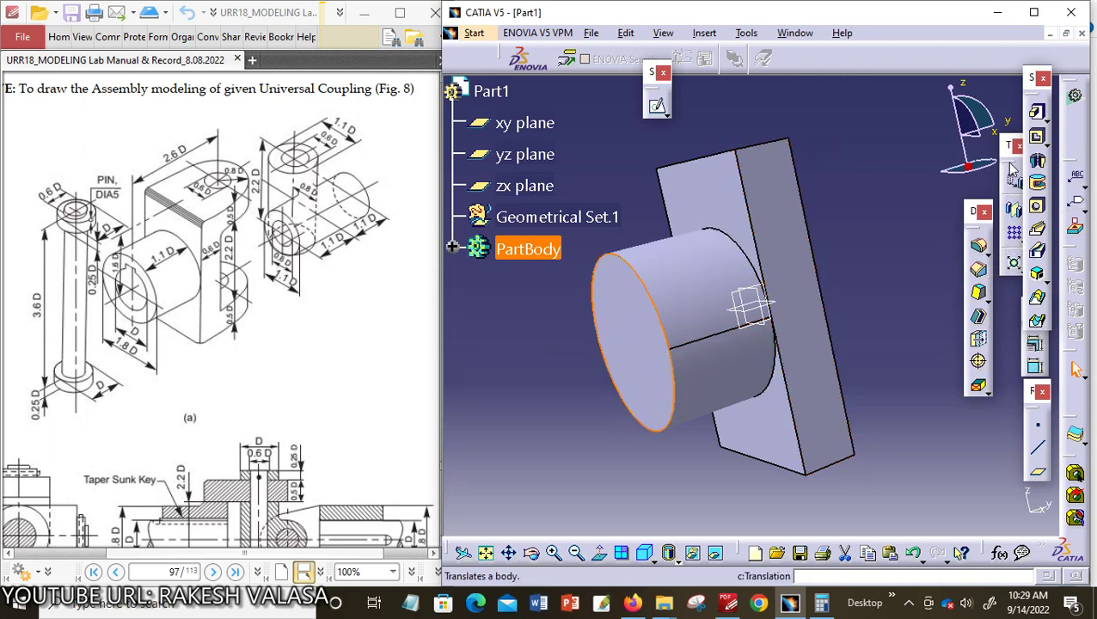
Step: Start a sketch on the boss's end face, fit it and view it face-on
{"action": "left_click", "coordinate": [656, 106]}
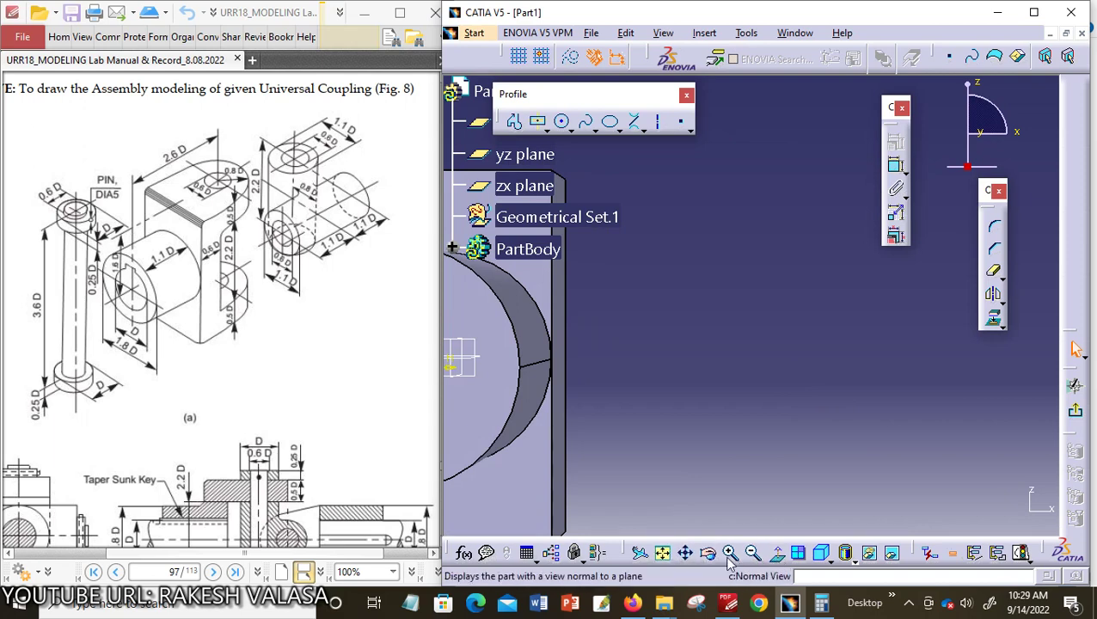
{"action": "left_click", "coordinate": [664, 554]}
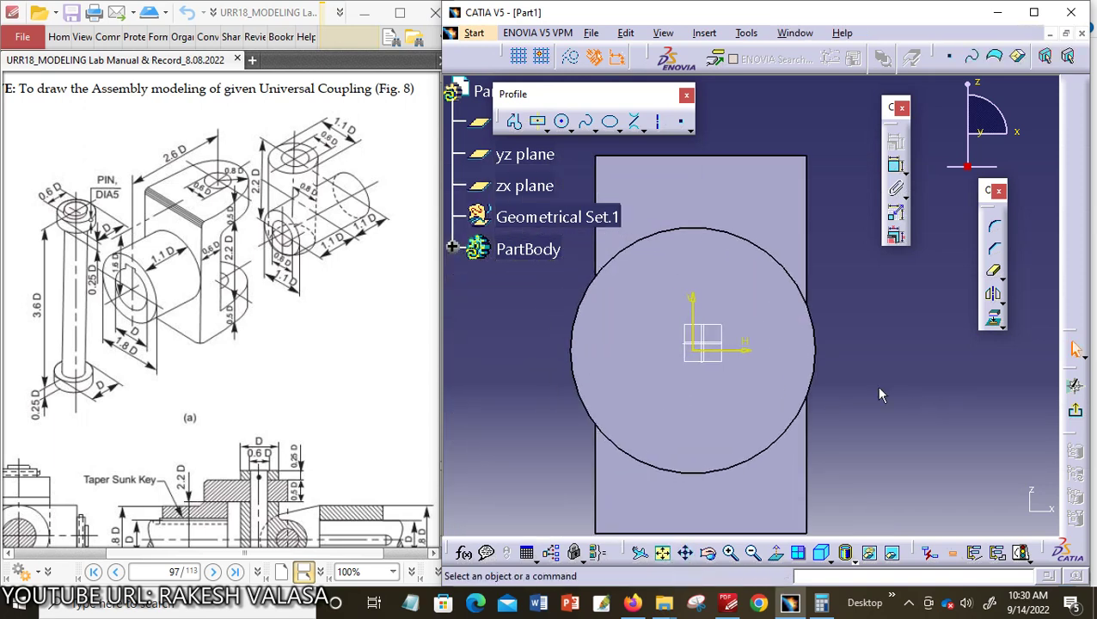
{"action": "left_click", "coordinate": [788, 551]}
Step: Draw a circle at the origin and constrain its diameter to 50 mm
{"action": "left_click", "coordinate": [561, 121]}
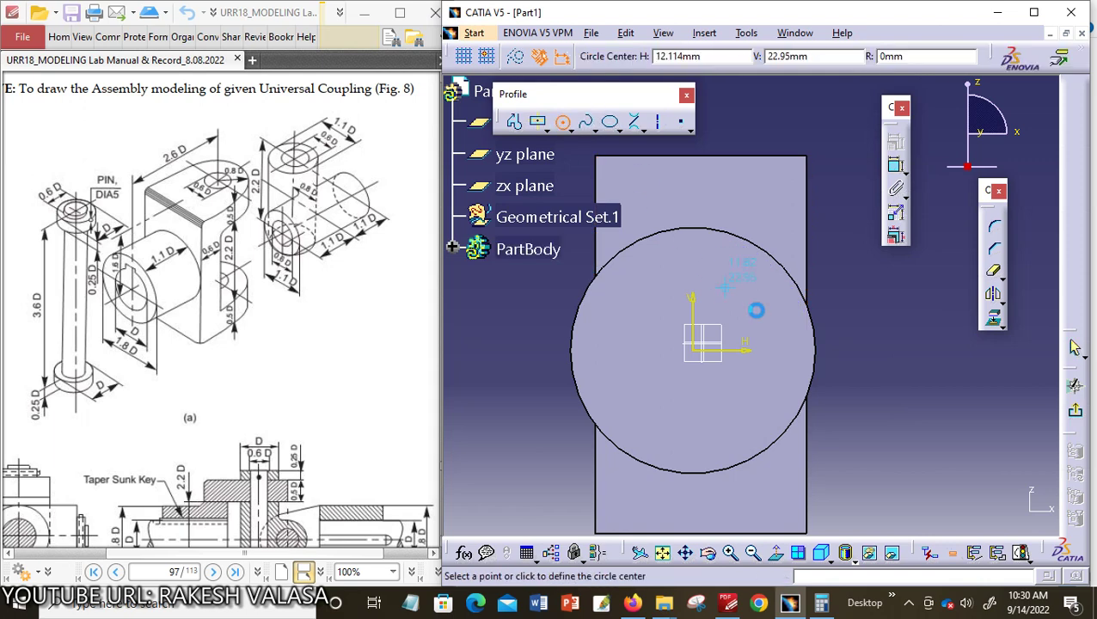
{"action": "left_click", "coordinate": [701, 356]}
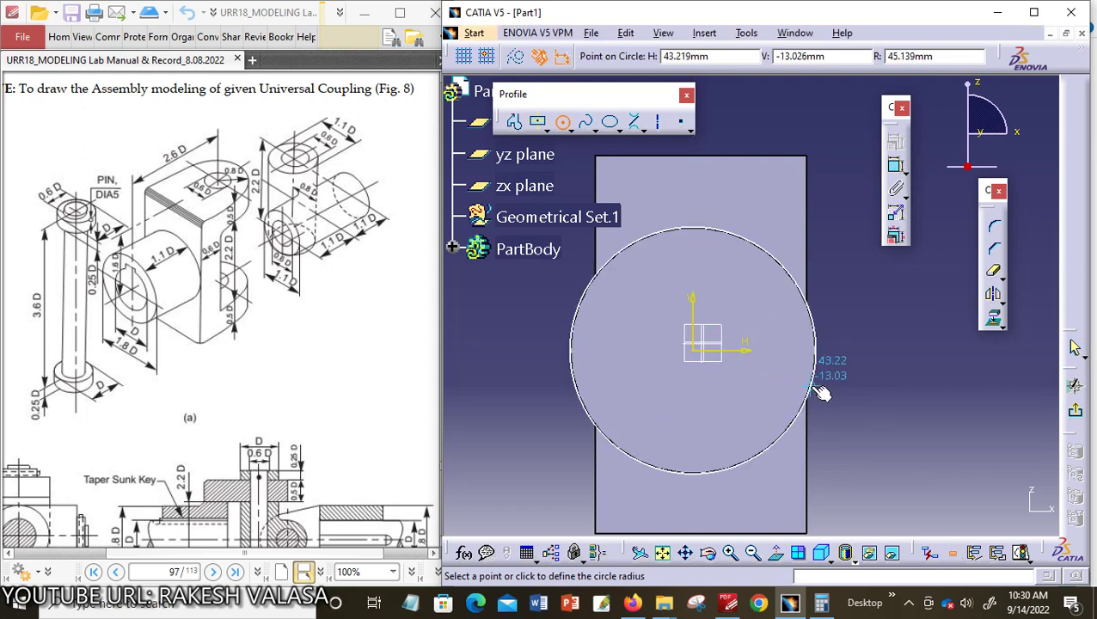
{"action": "left_click", "coordinate": [770, 371]}
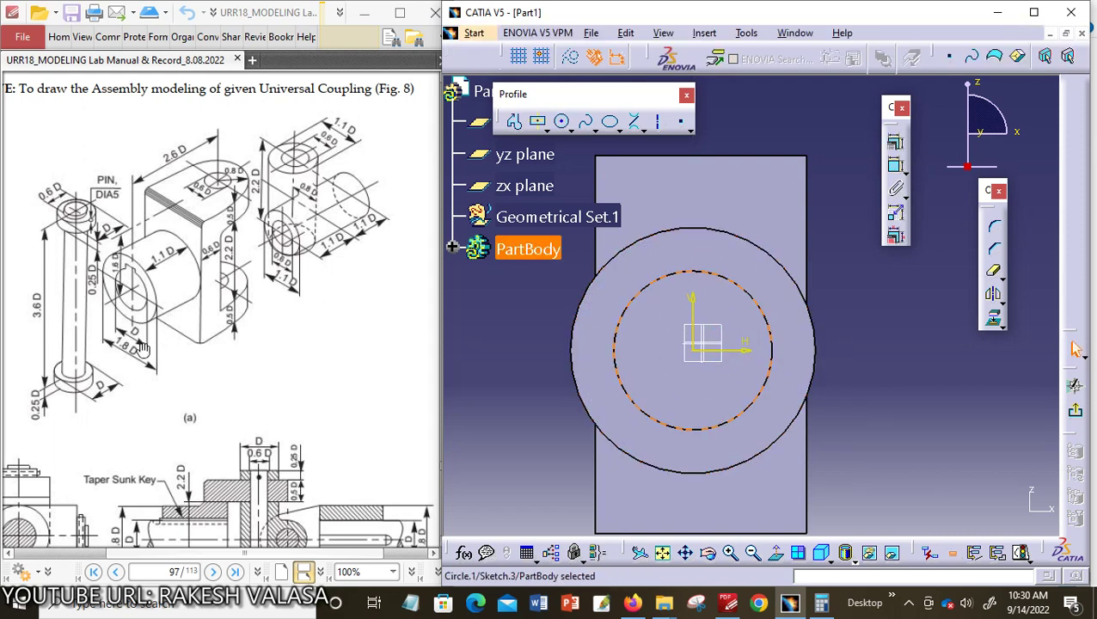
{"action": "left_click", "coordinate": [895, 165]}
{"action": "left_click", "coordinate": [763, 320]}
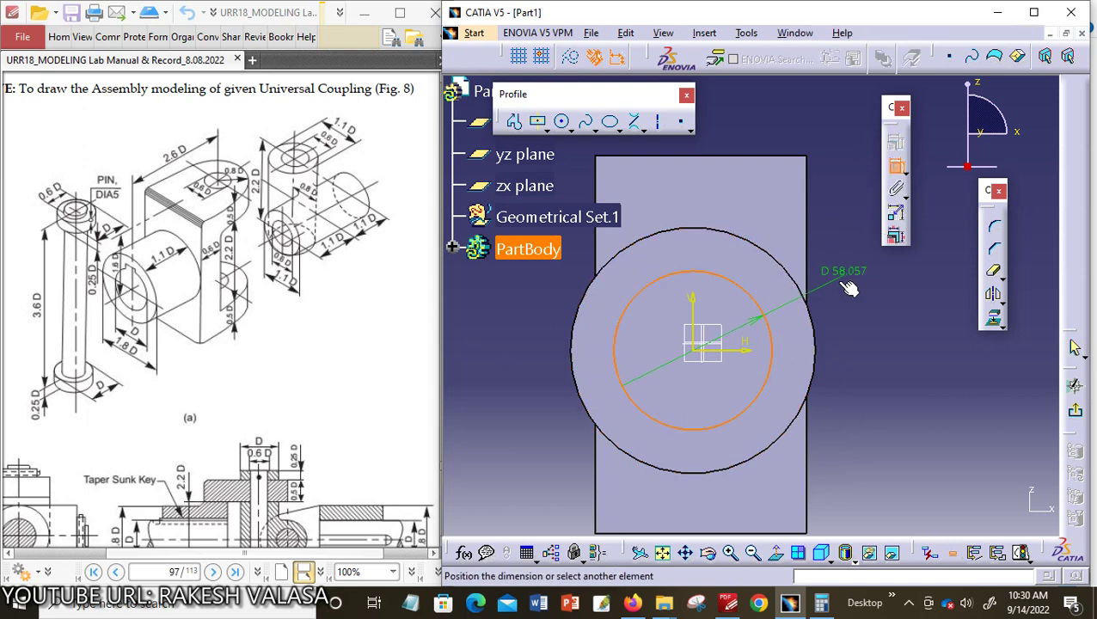
{"action": "left_click", "coordinate": [851, 284]}
{"action": "double_click", "coordinate": [847, 276]}
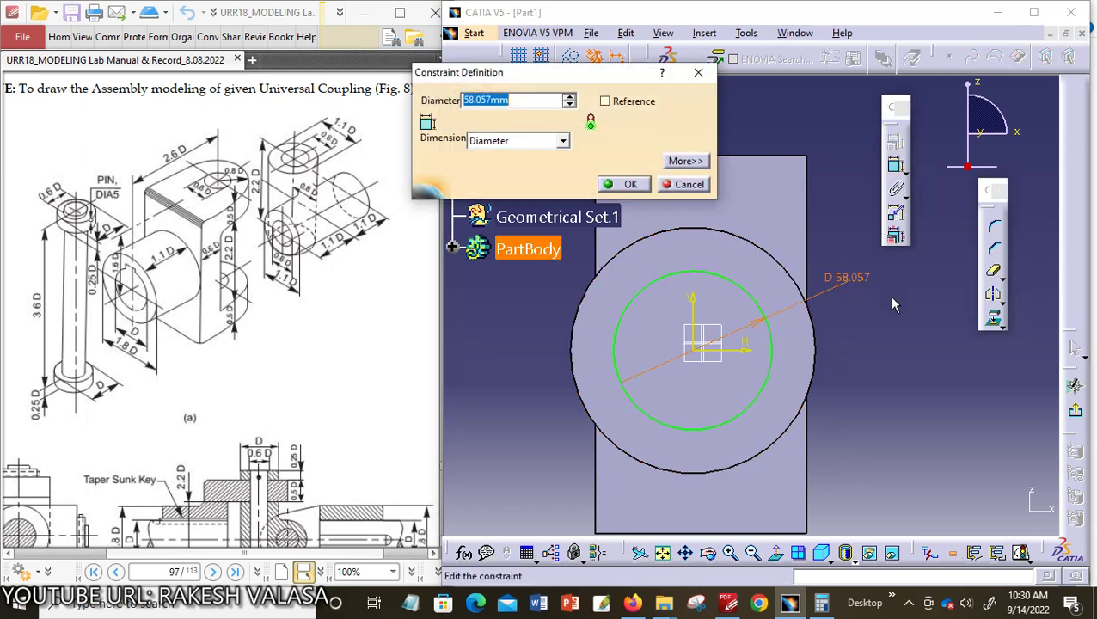
{"action": "type", "text": "50"}
{"action": "key", "text": "Return"}
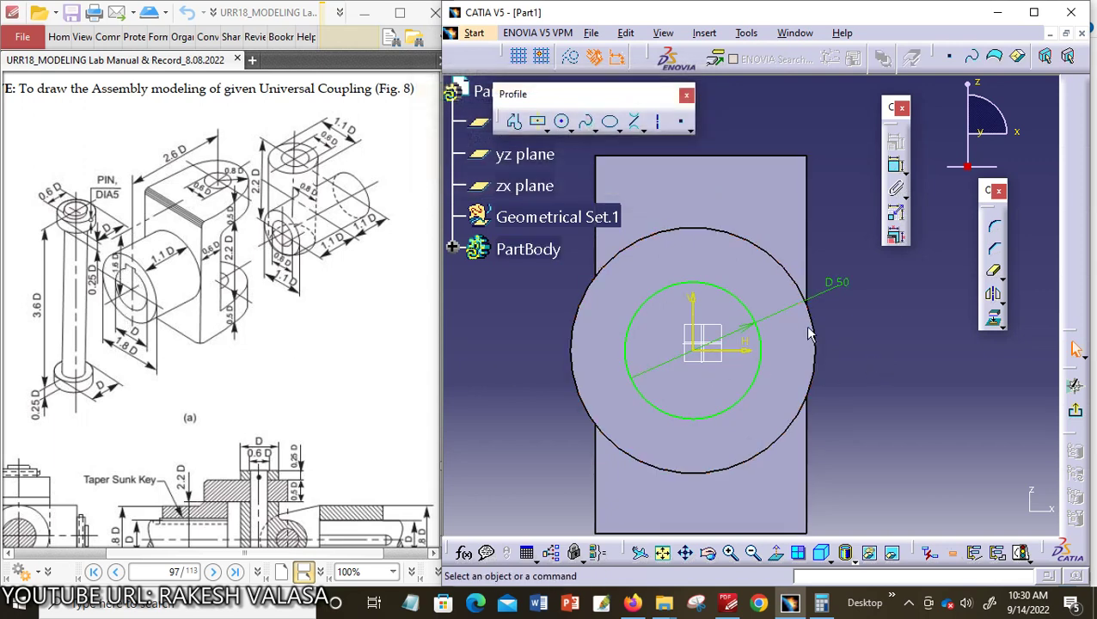
Step: Draw a small centred rectangle on the 50 mm circle's top point
{"action": "left_click", "coordinate": [543, 122]}
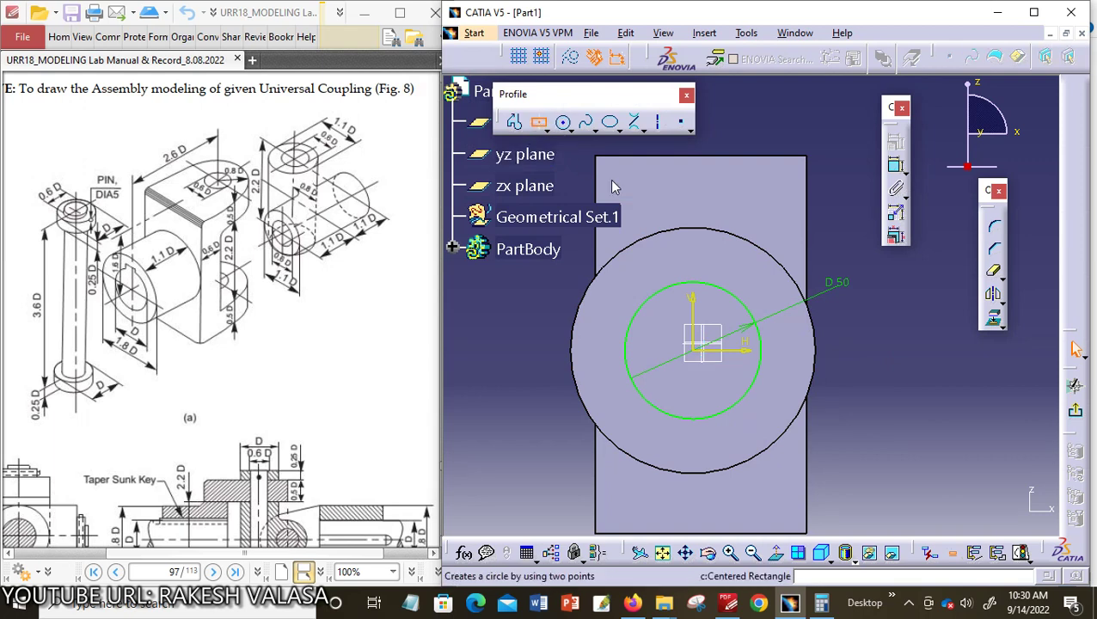
{"action": "left_click", "coordinate": [703, 290]}
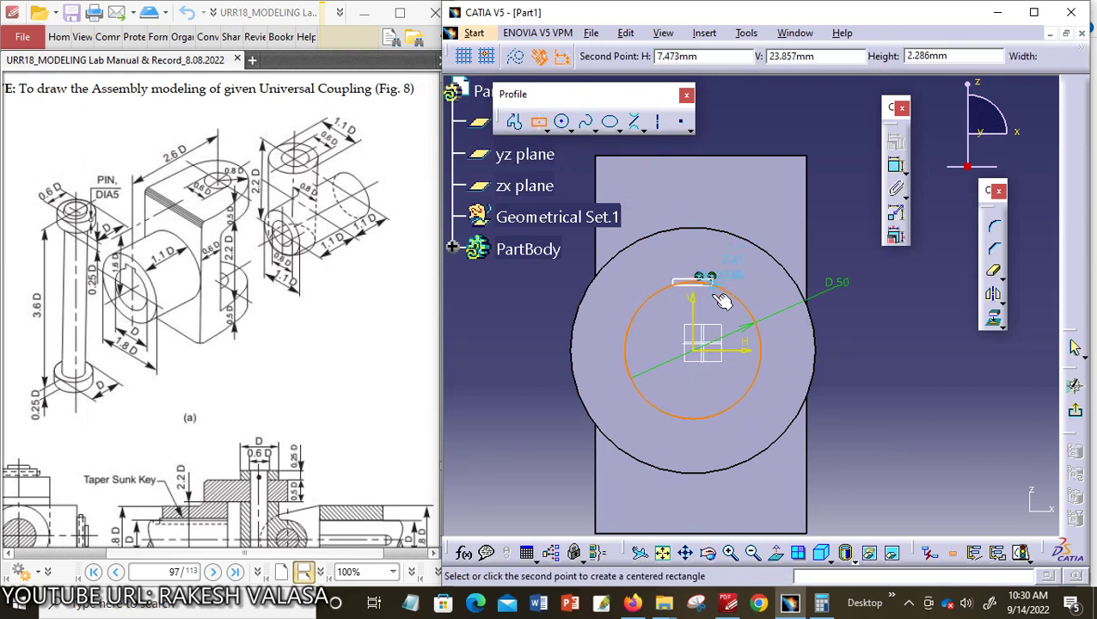
{"action": "left_click", "coordinate": [708, 303]}
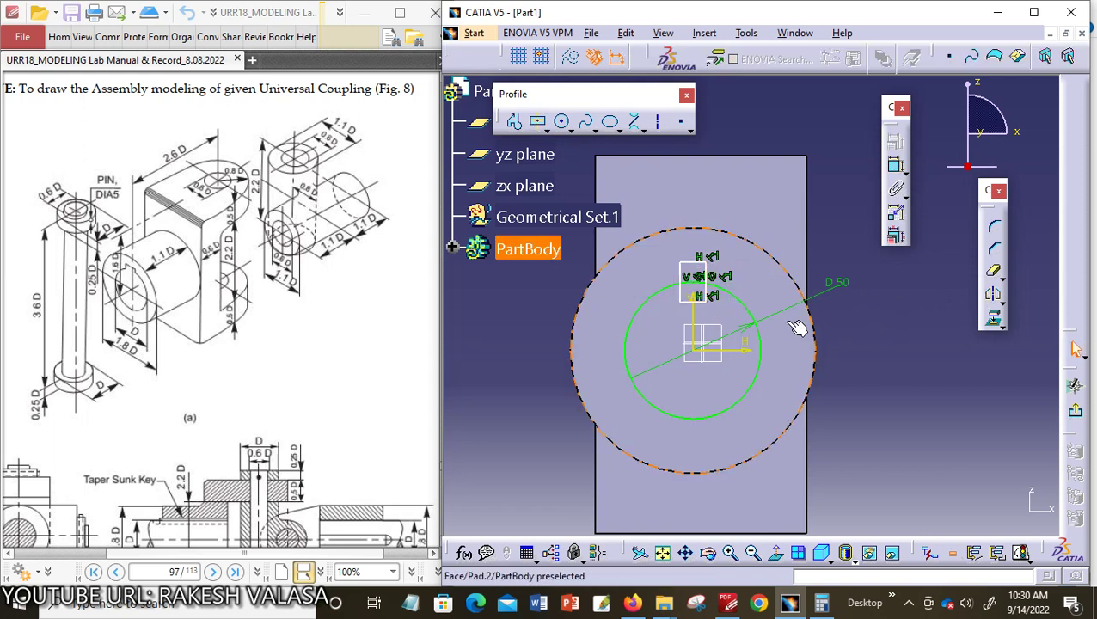
Step: Trim away the rectangle's bottom line, lower side segments and the circle arc inside the notch
{"action": "left_click", "coordinate": [995, 274]}
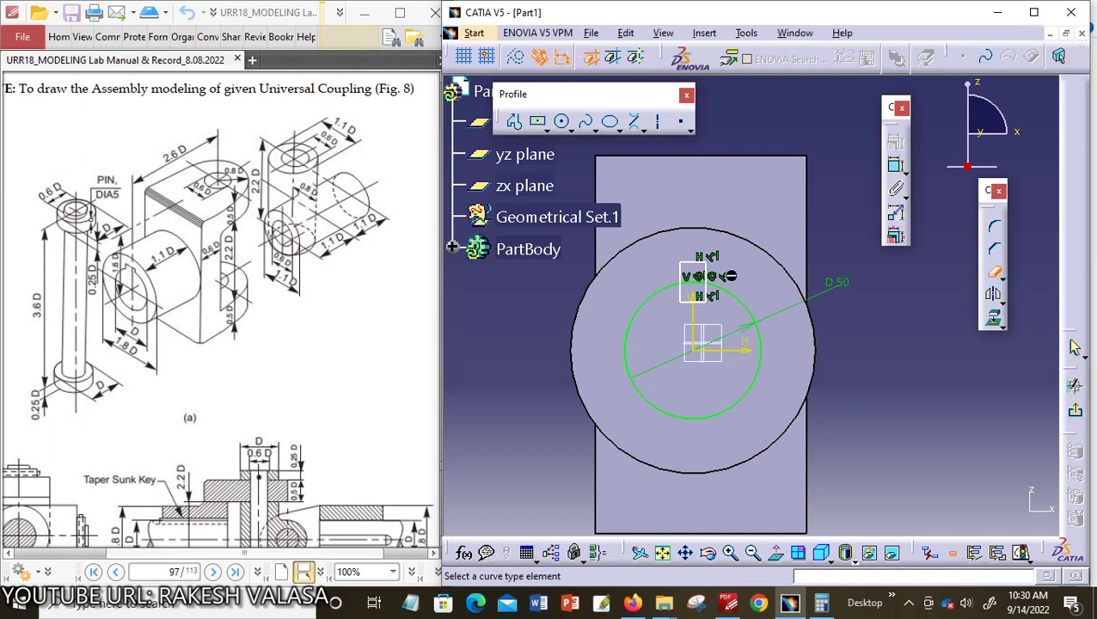
{"action": "left_click", "coordinate": [728, 552]}
{"action": "left_click", "coordinate": [728, 552]}
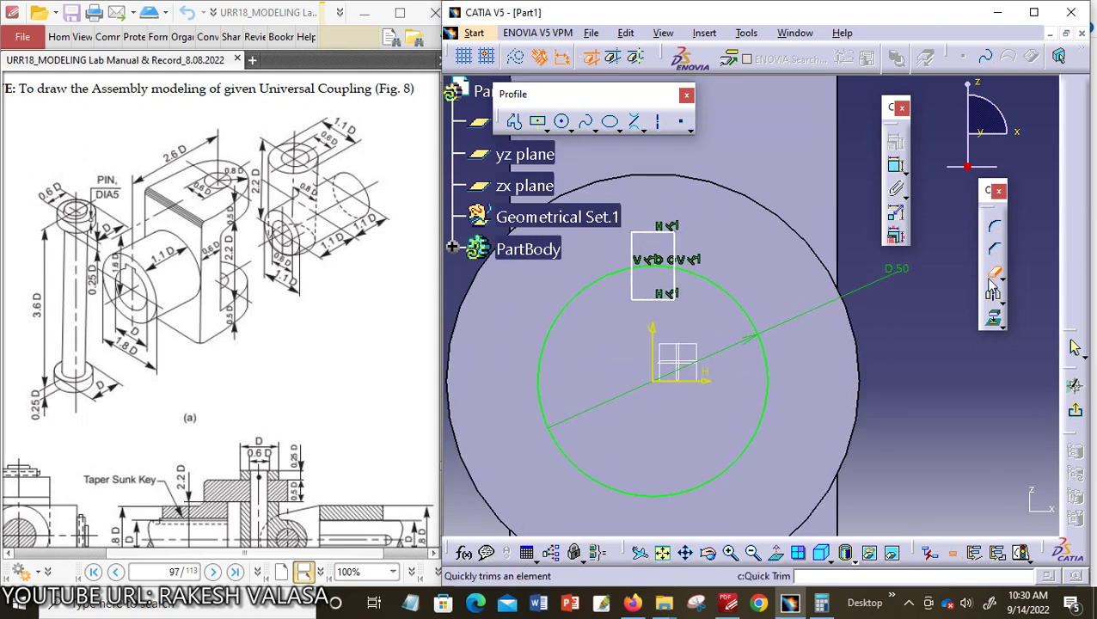
{"action": "left_click", "coordinate": [655, 299]}
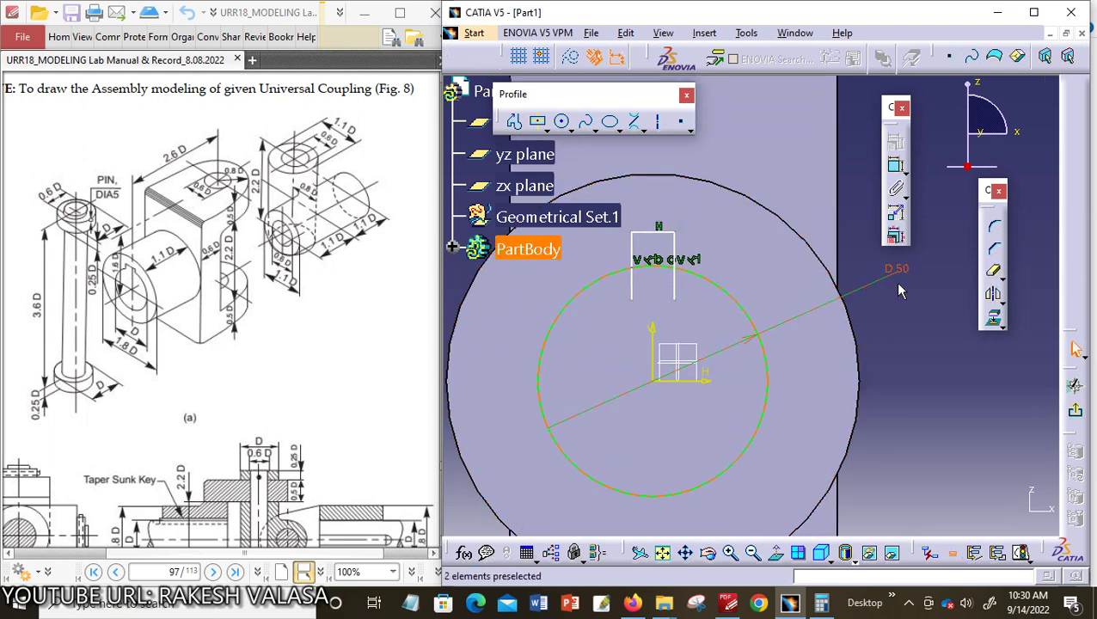
{"action": "left_click", "coordinate": [634, 293]}
{"action": "left_click", "coordinate": [676, 289]}
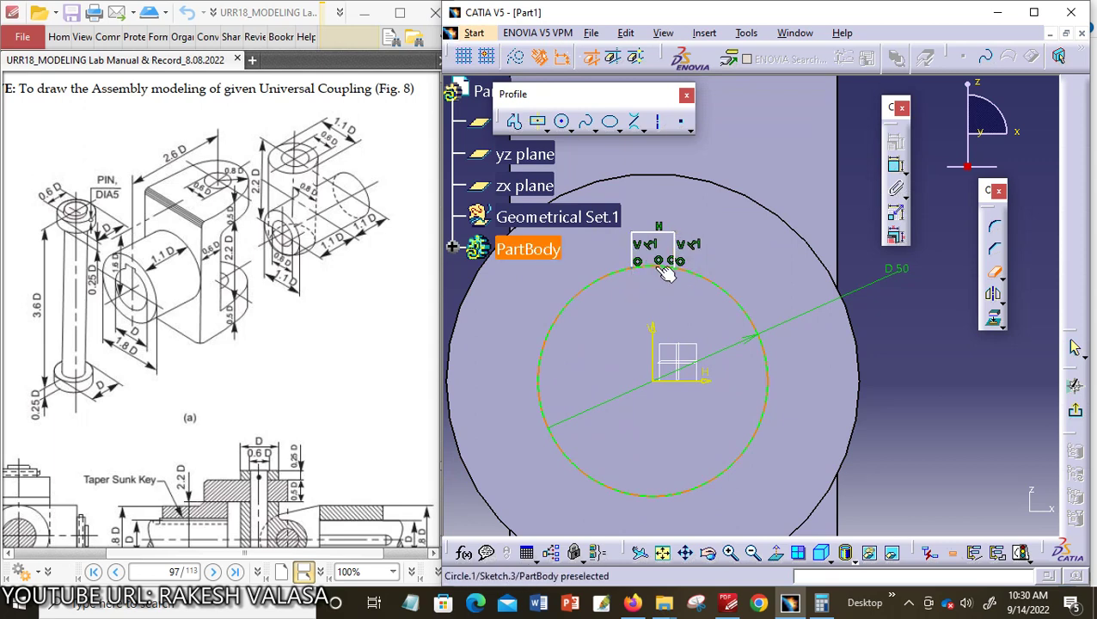
{"action": "left_click", "coordinate": [667, 273]}
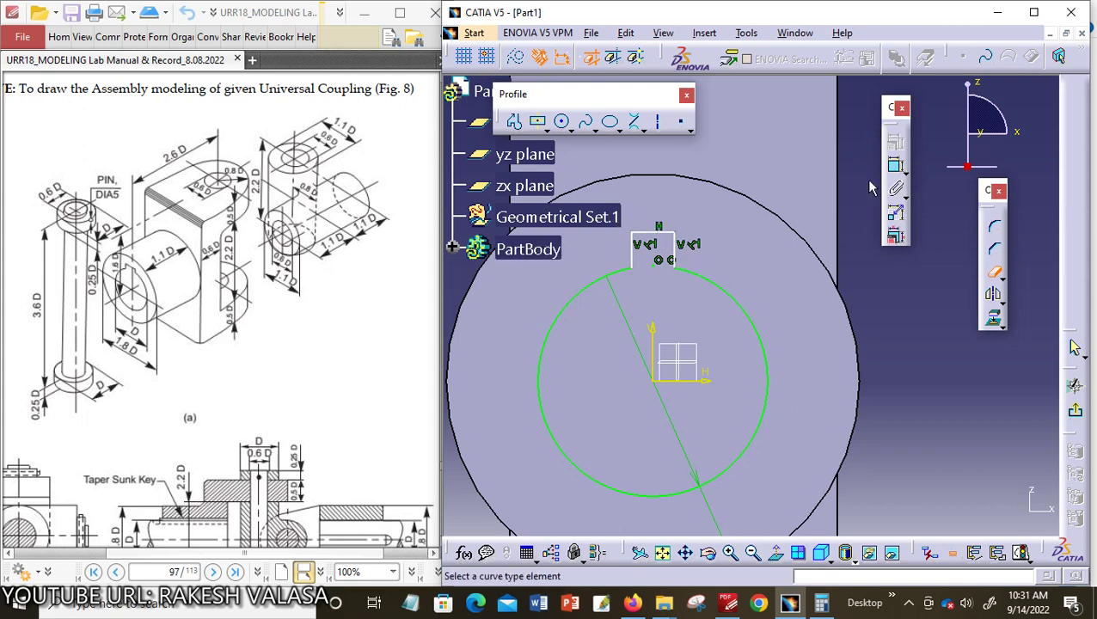
Step: Dimension the notch side to 5 mm depth and its top edge to 8 mm width
{"action": "left_click", "coordinate": [895, 165]}
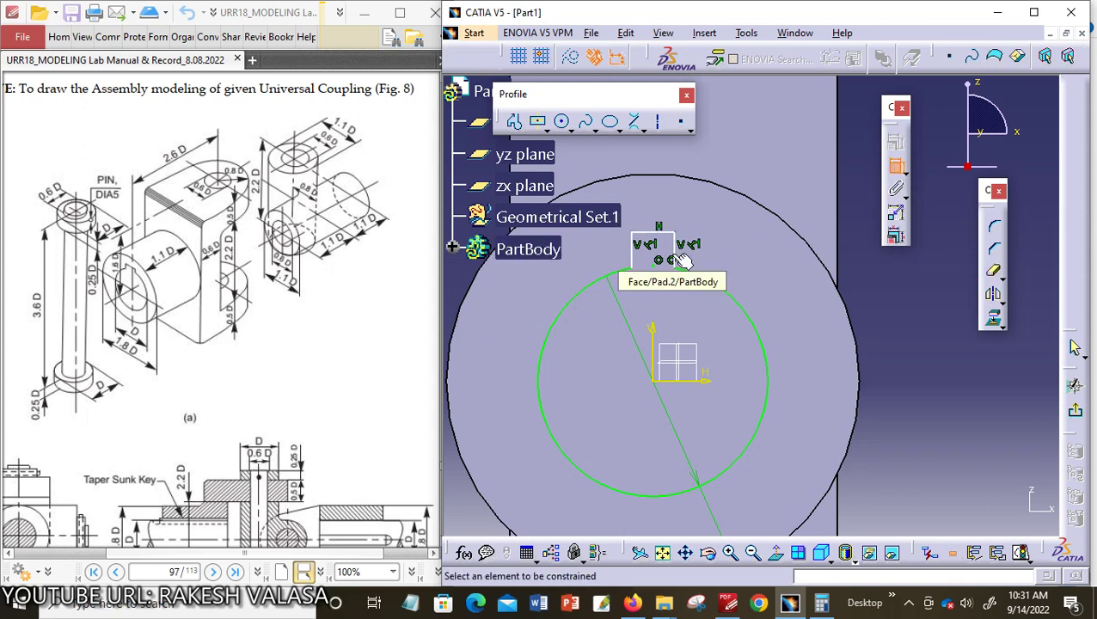
{"action": "left_click", "coordinate": [686, 251]}
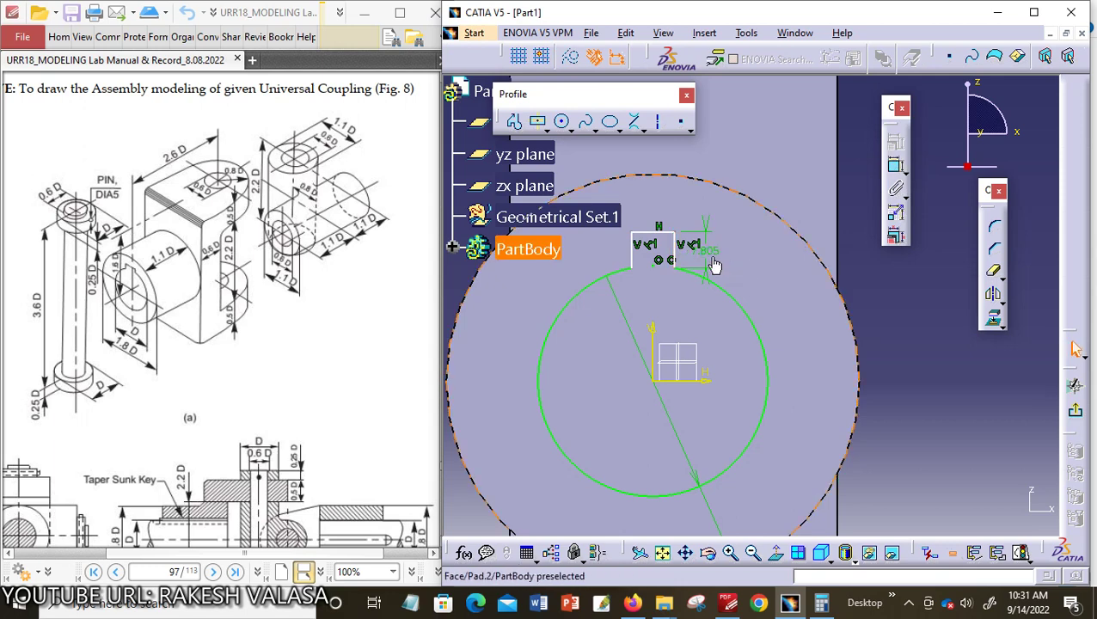
{"action": "double_click", "coordinate": [713, 265]}
{"action": "type", "text": "5"}
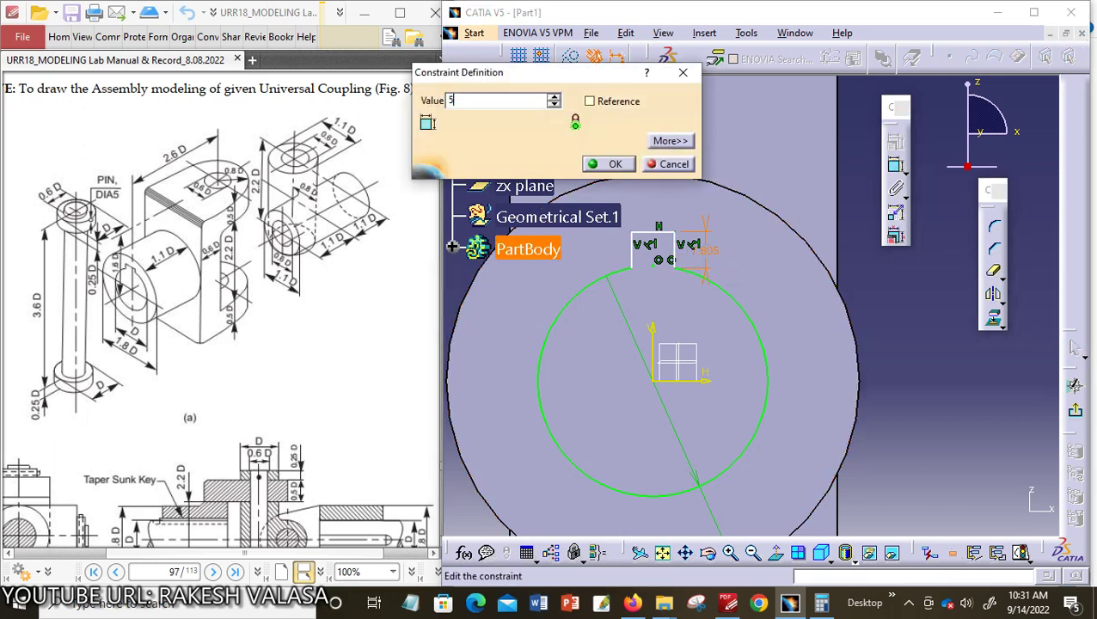
{"action": "key", "text": "Return"}
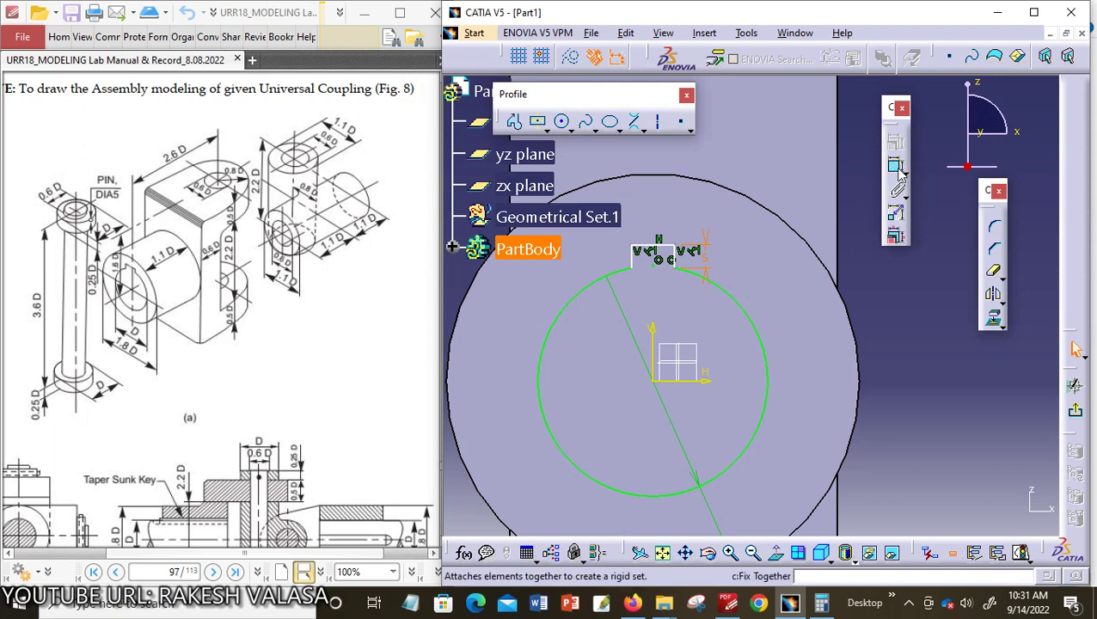
{"action": "left_click", "coordinate": [896, 165]}
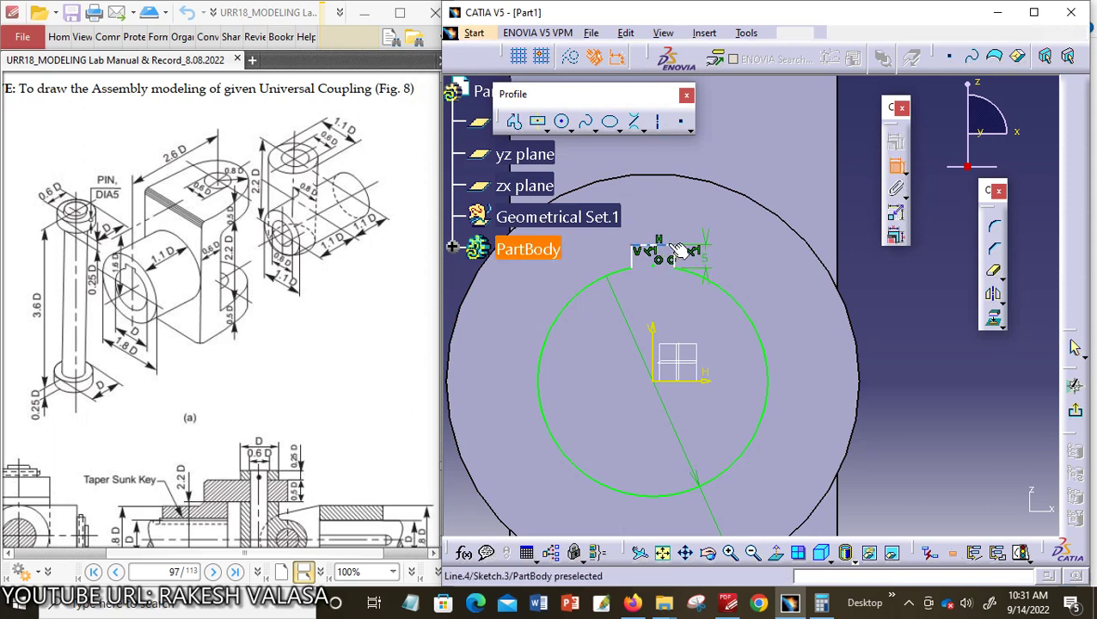
{"action": "left_click", "coordinate": [677, 249]}
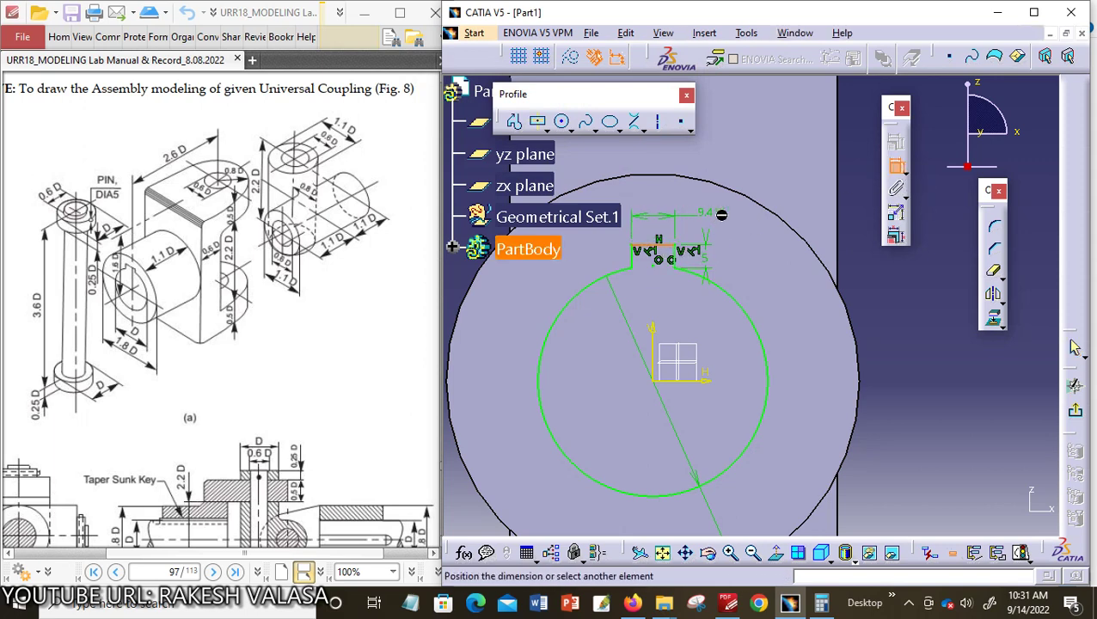
{"action": "left_click", "coordinate": [714, 214]}
{"action": "left_click", "coordinate": [713, 214]}
{"action": "double_click", "coordinate": [714, 214]}
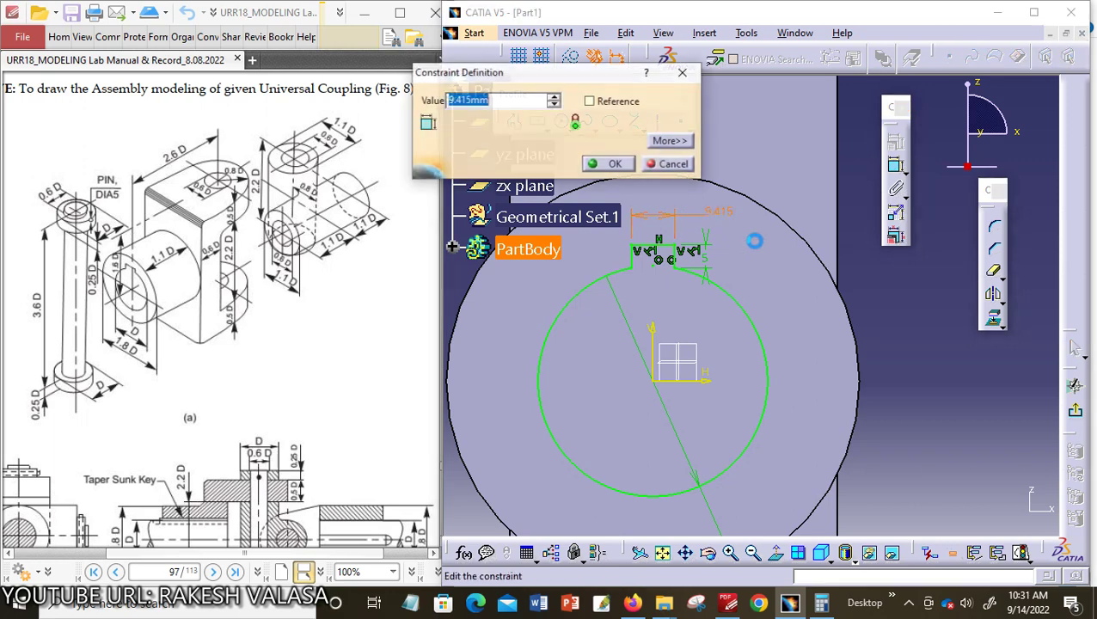
{"action": "type", "text": "8mm"}
{"action": "key", "text": "Return"}
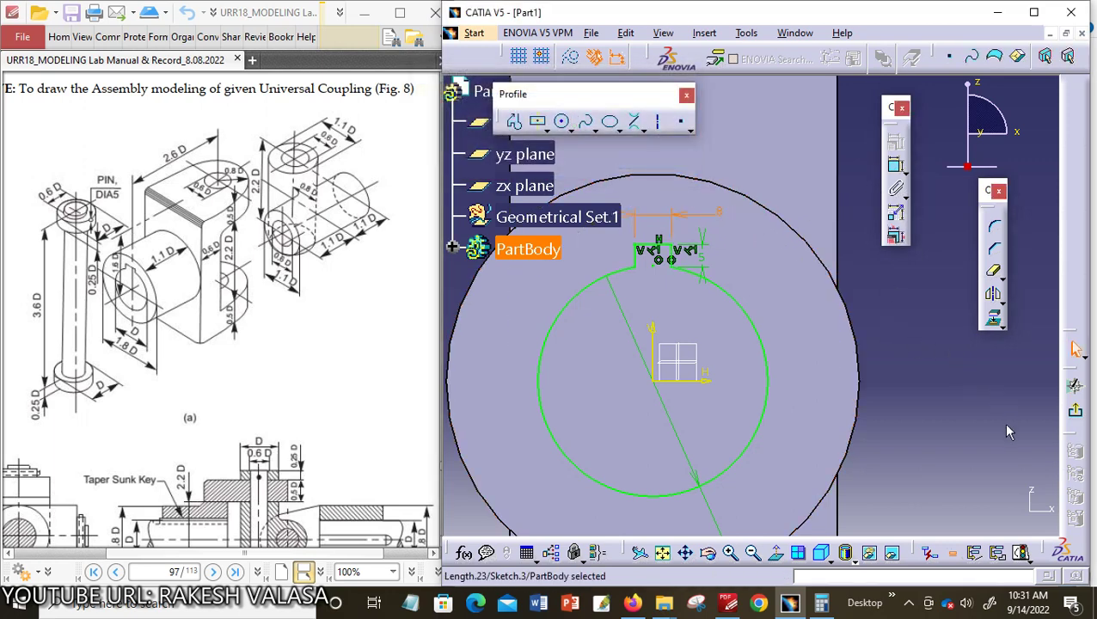
Step: Leave the sketch and cut a 55 mm deep pocket from the keyway profile into the boss
{"action": "left_click", "coordinate": [1078, 415]}
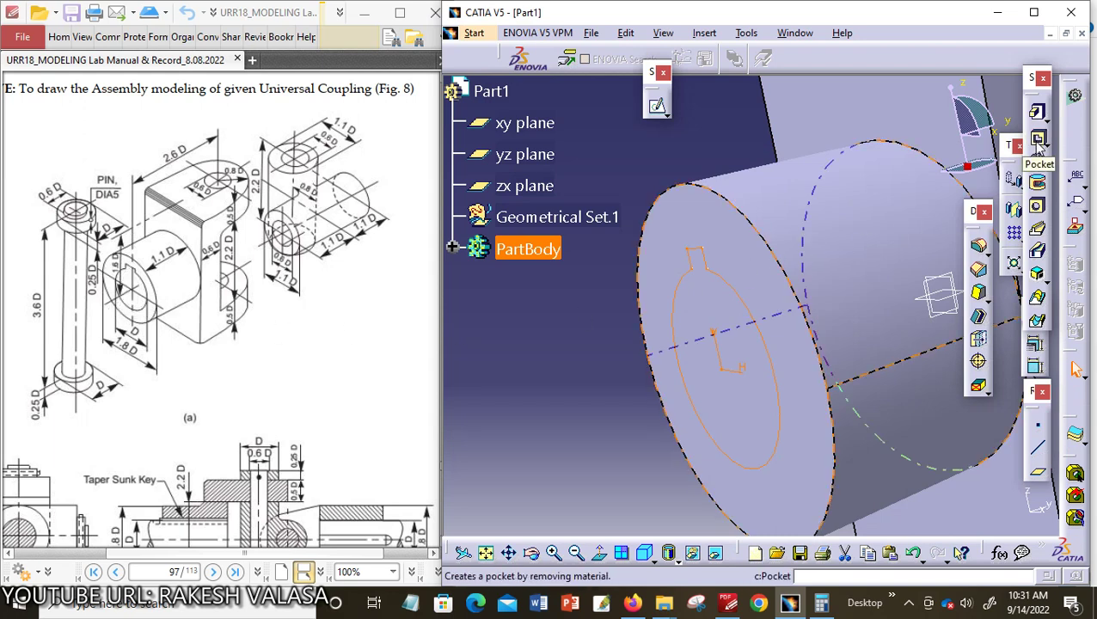
{"action": "left_click", "coordinate": [1038, 140]}
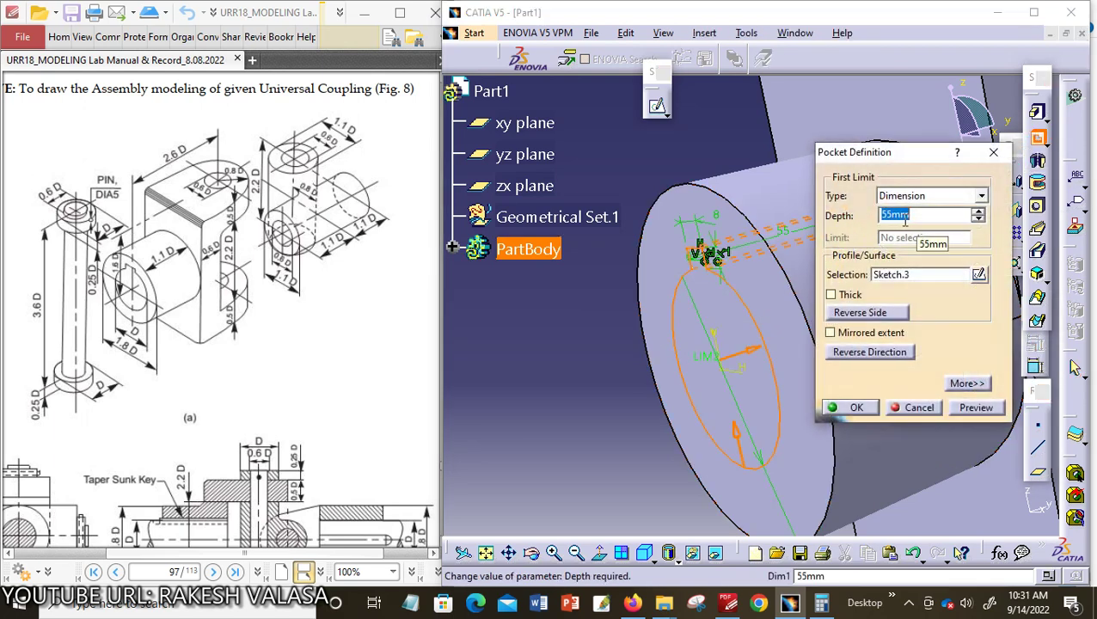
{"action": "left_click", "coordinate": [857, 407]}
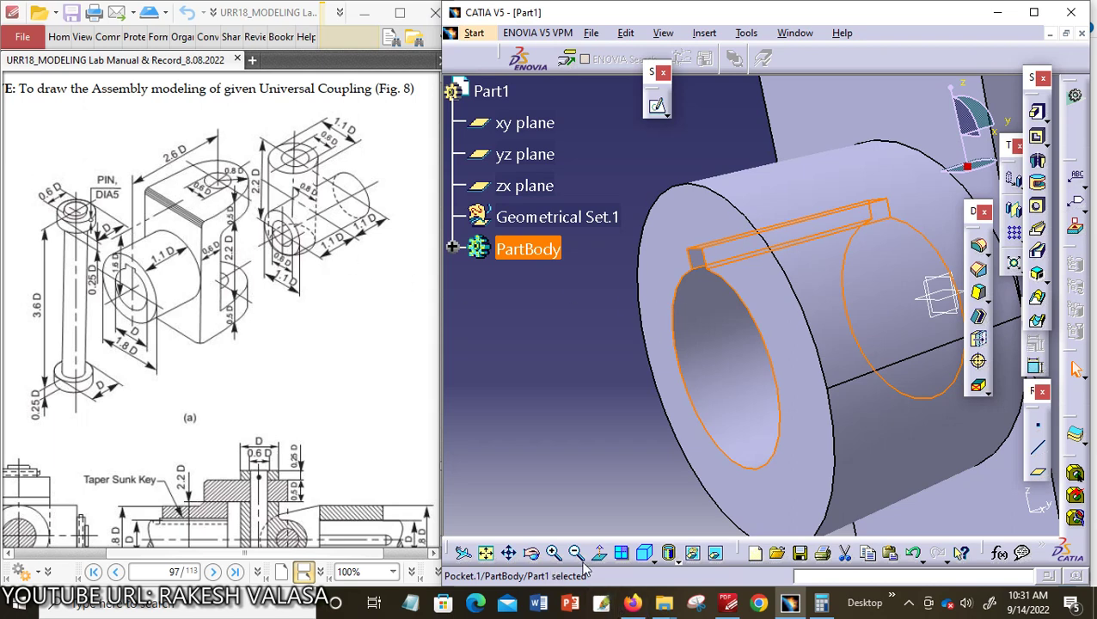
{"action": "left_click", "coordinate": [486, 553]}
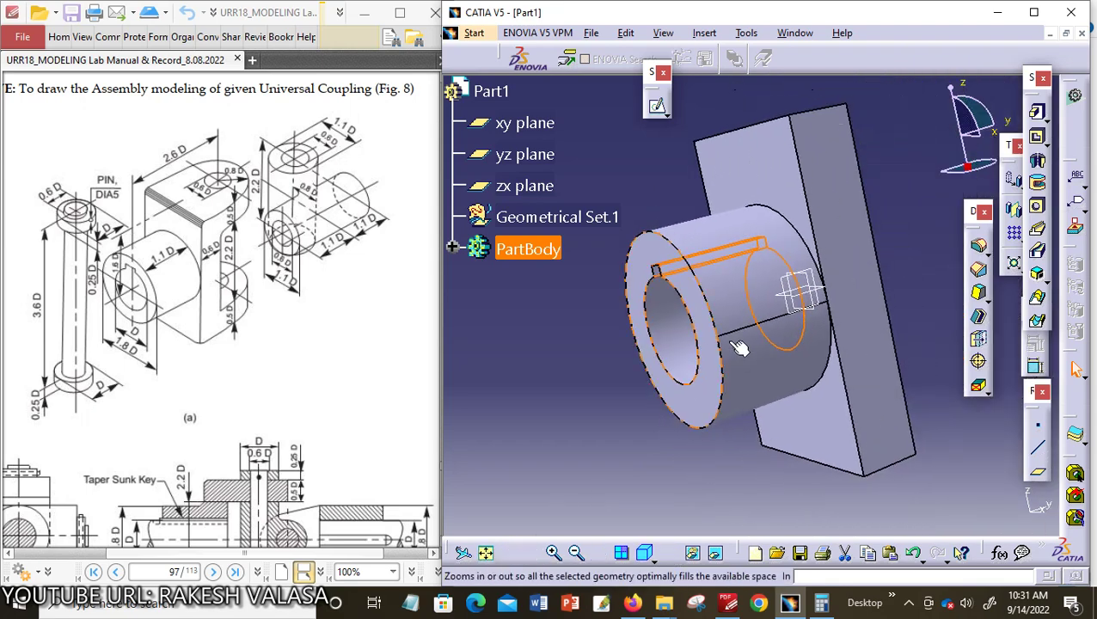
{"action": "left_click", "coordinate": [532, 553]}
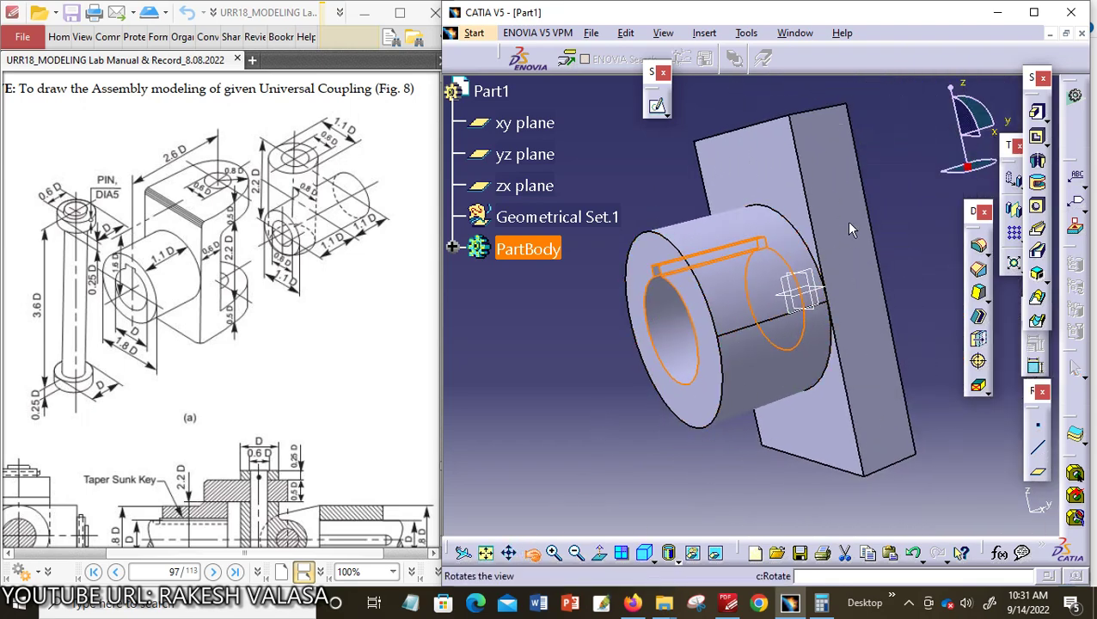
Step: Start a new sketch on the block's top face and fit the part in view
{"action": "left_click_drag", "start_coordinate": [848, 229], "coordinate": [847, 159]}
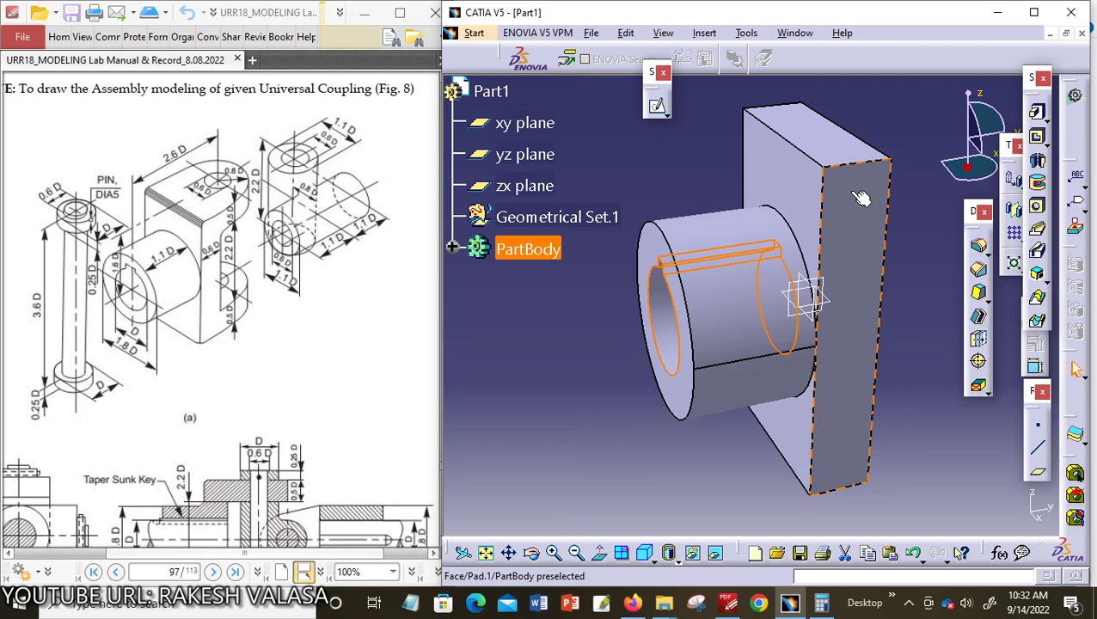
{"action": "left_click", "coordinate": [838, 141]}
{"action": "left_click", "coordinate": [659, 106]}
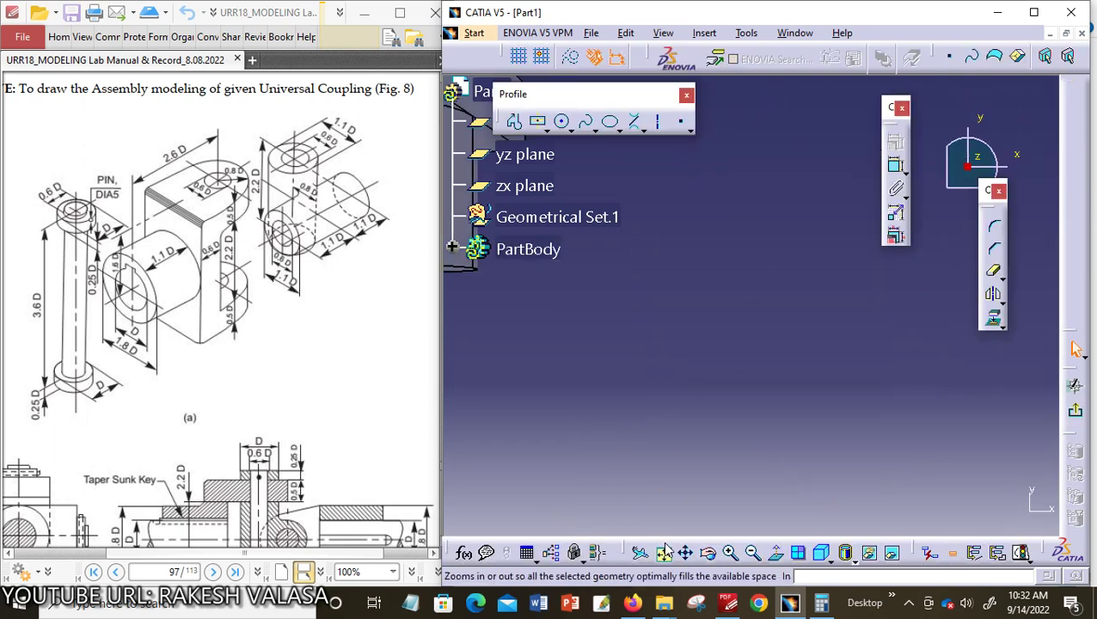
{"action": "left_click", "coordinate": [663, 552]}
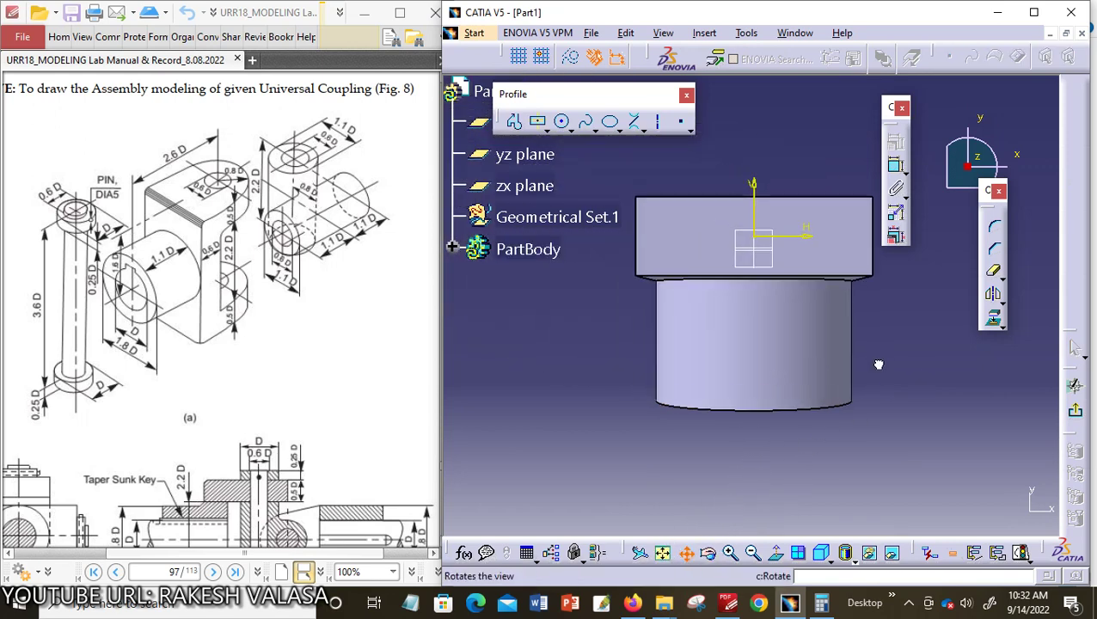
{"action": "middle_click_drag", "start_coordinate": [832, 393], "coordinate": [893, 412]}
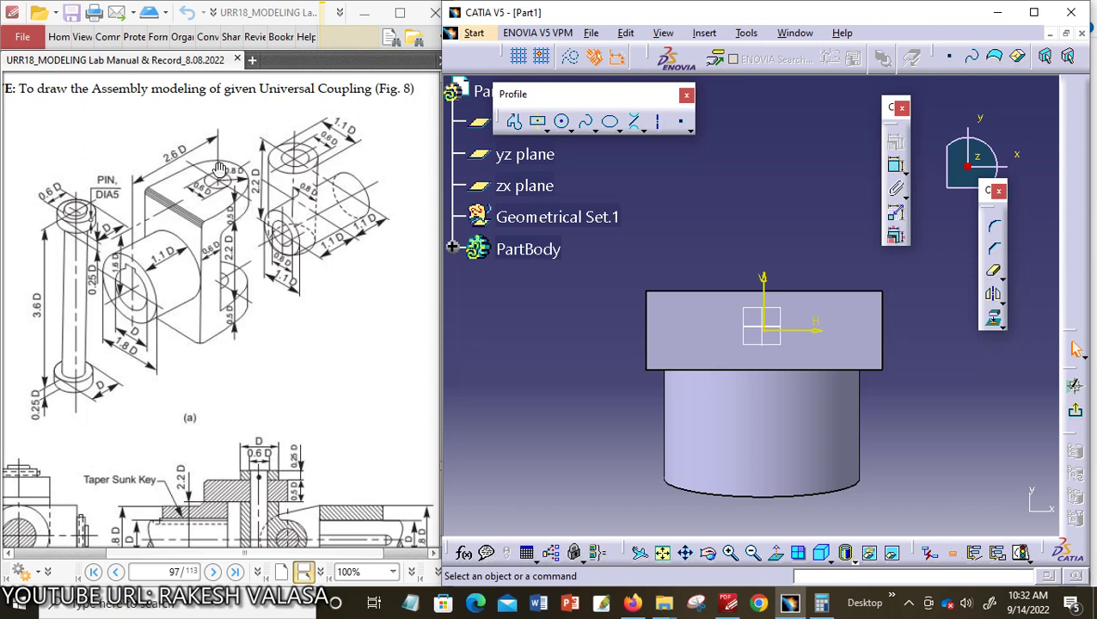
Step: Draw a circle centred on the sketch's vertical axis above the block
{"action": "left_click", "coordinate": [561, 121]}
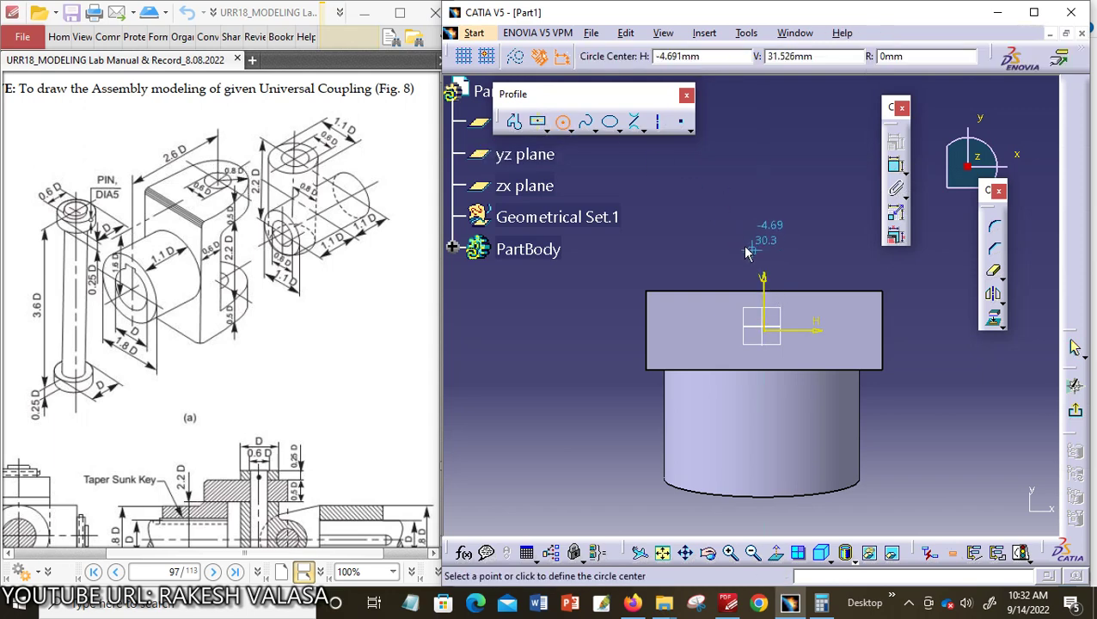
{"action": "left_click", "coordinate": [764, 203]}
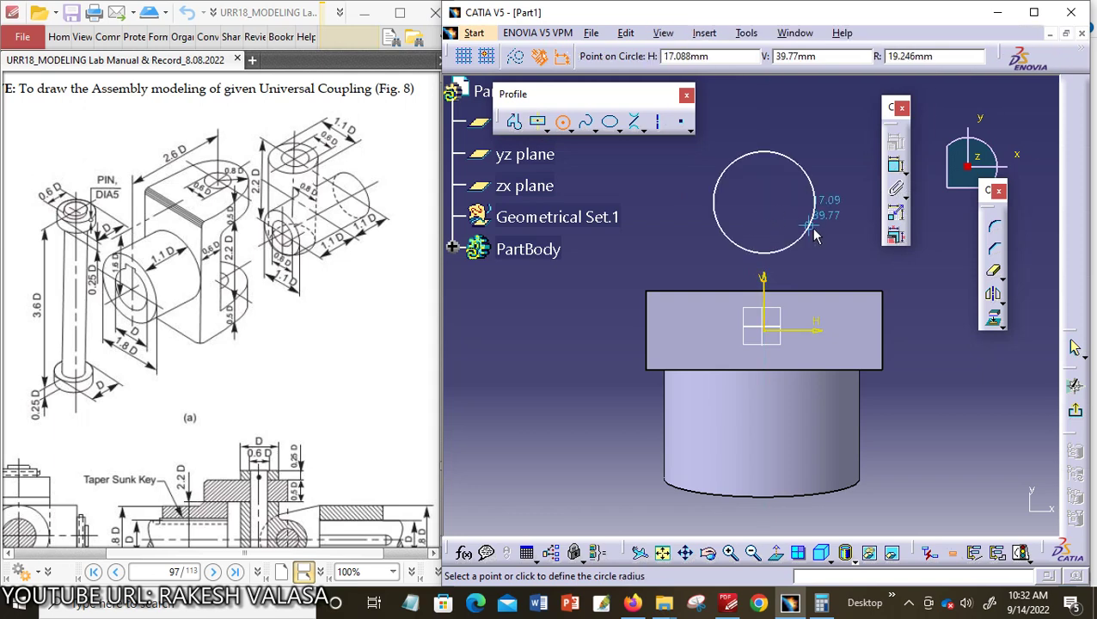
{"action": "left_click", "coordinate": [830, 213]}
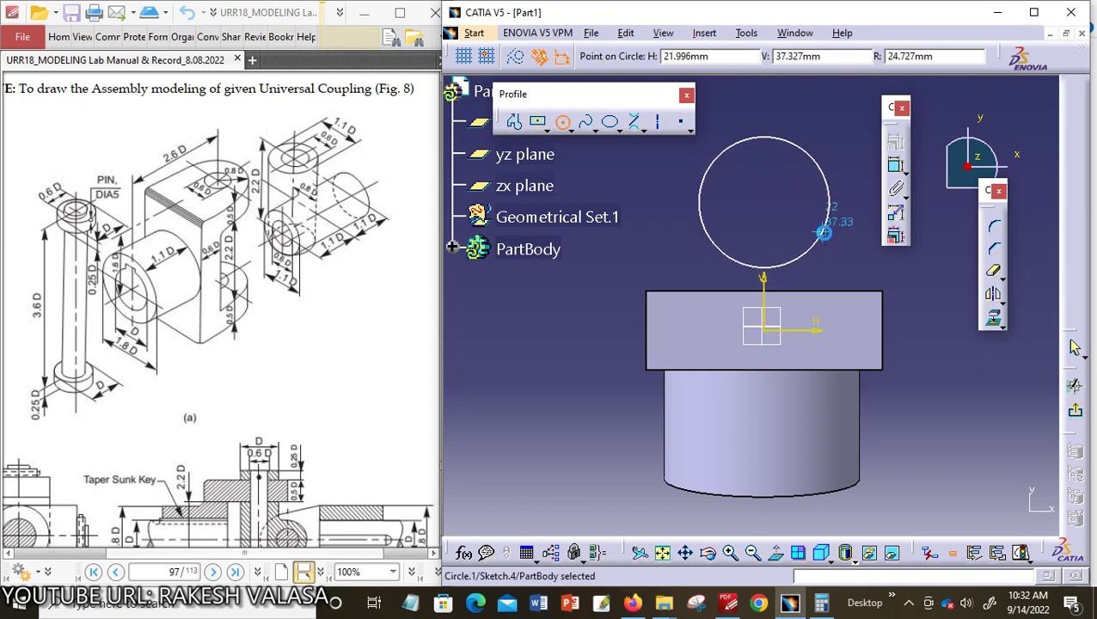
Step: Dimension the circle and change it to a 40 mm radius
{"action": "left_click", "coordinate": [895, 165]}
{"action": "left_click", "coordinate": [827, 127]}
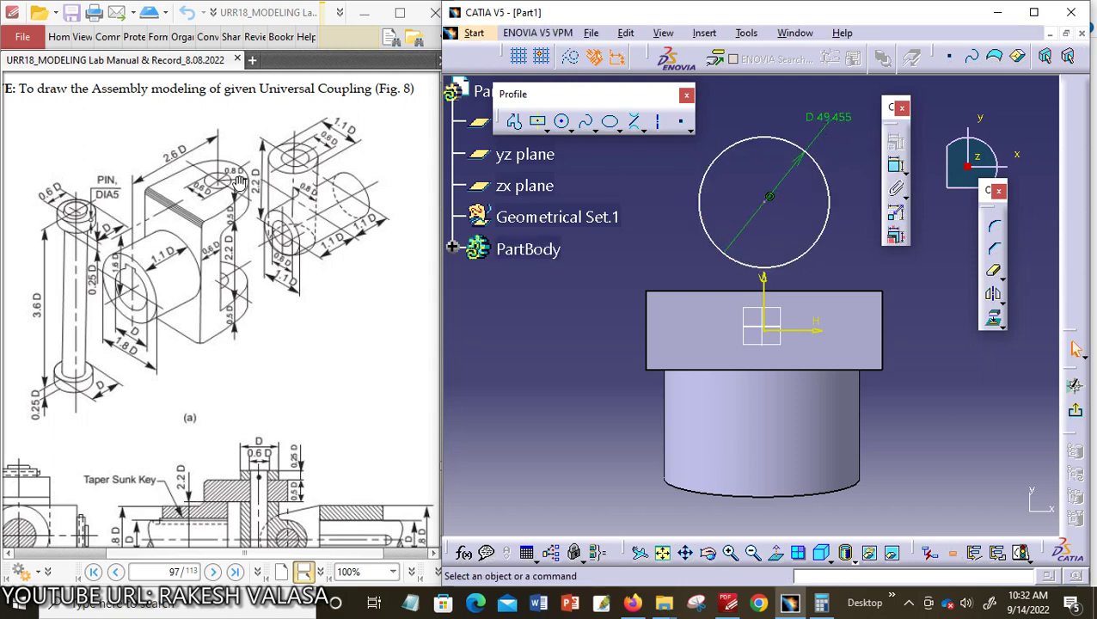
{"action": "double_click", "coordinate": [828, 117]}
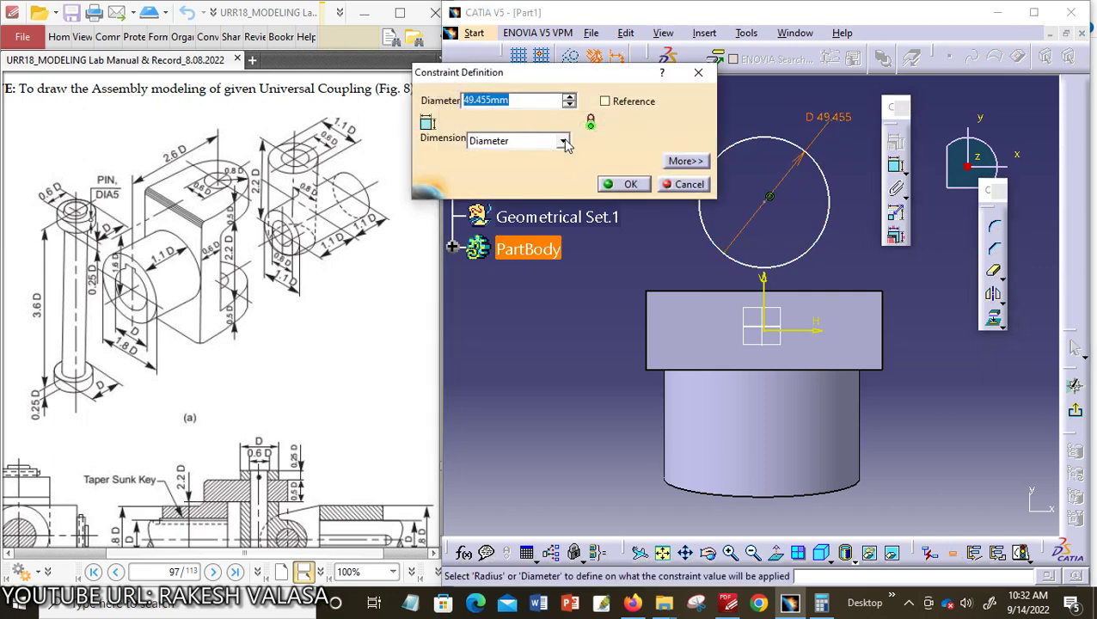
{"action": "left_click", "coordinate": [564, 142]}
{"action": "left_click", "coordinate": [545, 154]}
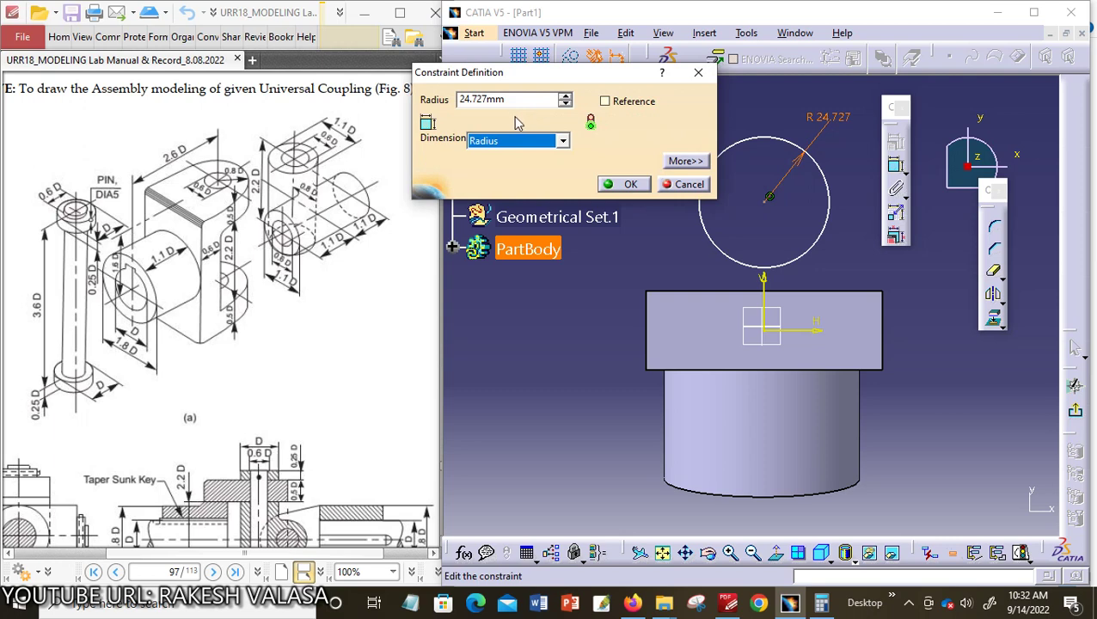
{"action": "left_click_drag", "start_coordinate": [502, 99], "coordinate": [456, 103]}
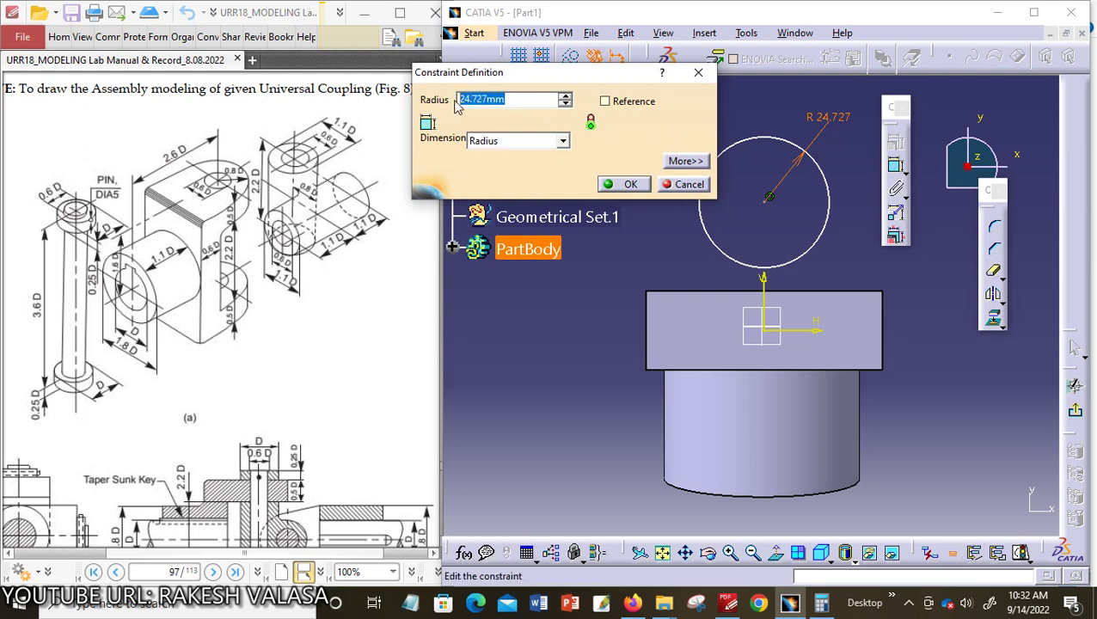
{"action": "type", "text": "40"}
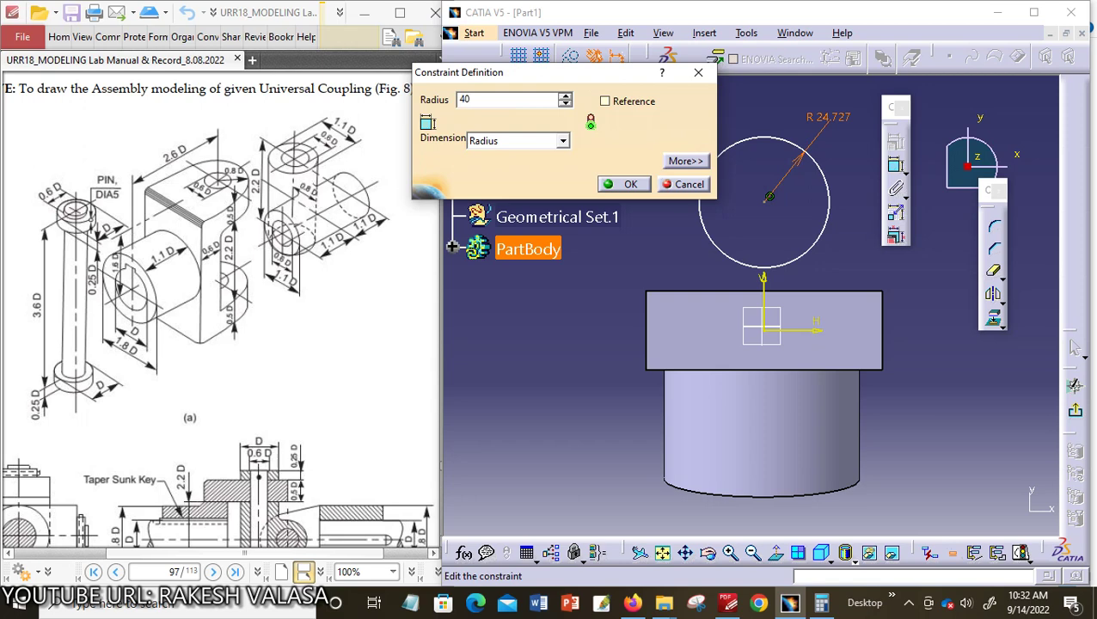
{"action": "left_click", "coordinate": [613, 185]}
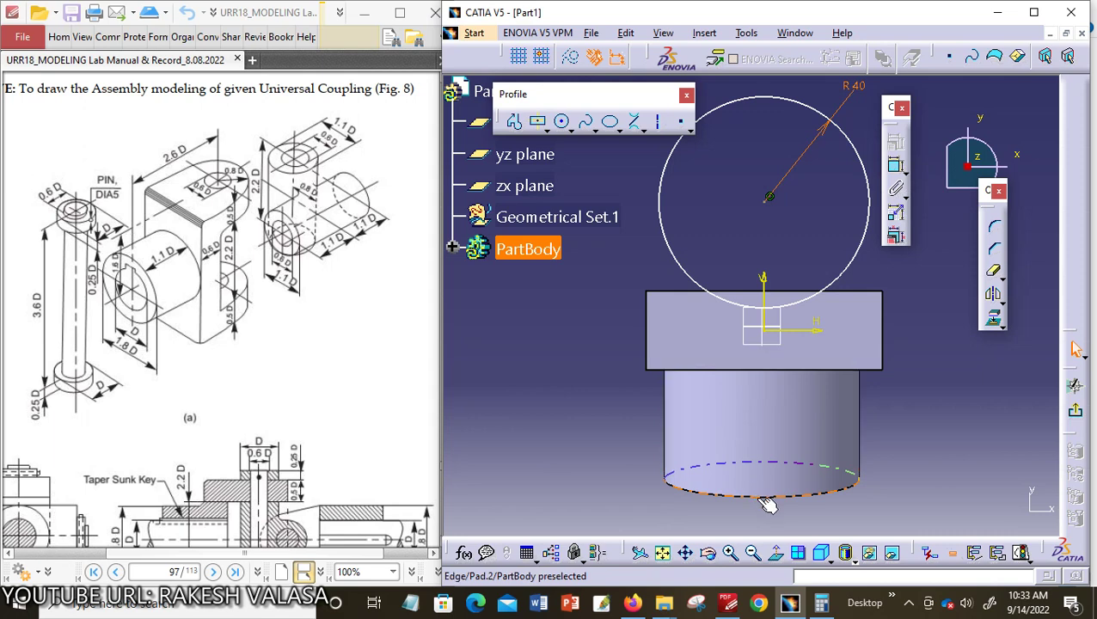
Step: Constrain the circle's centre 130 mm from the cylinder's bottom edge
{"action": "left_click", "coordinate": [770, 204]}
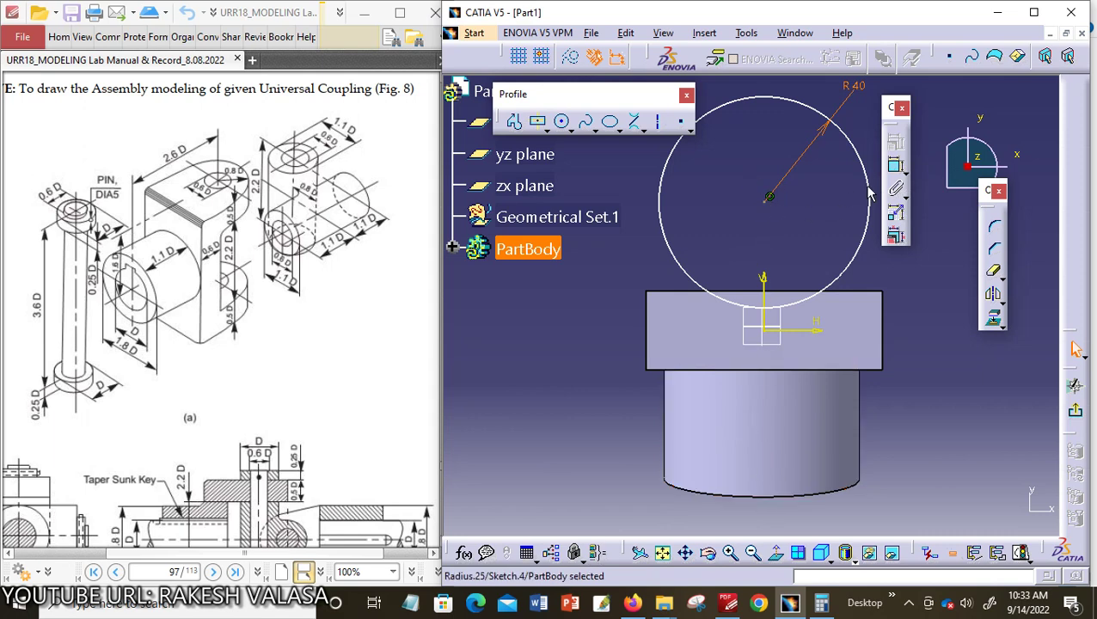
{"action": "left_click", "coordinate": [895, 165]}
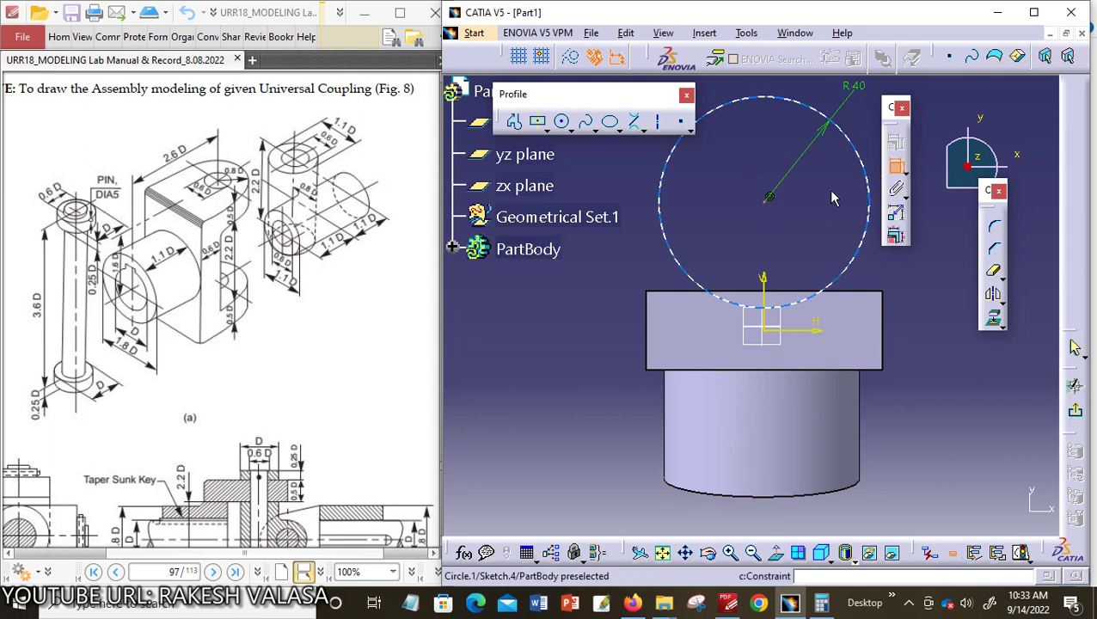
{"action": "left_click", "coordinate": [766, 201]}
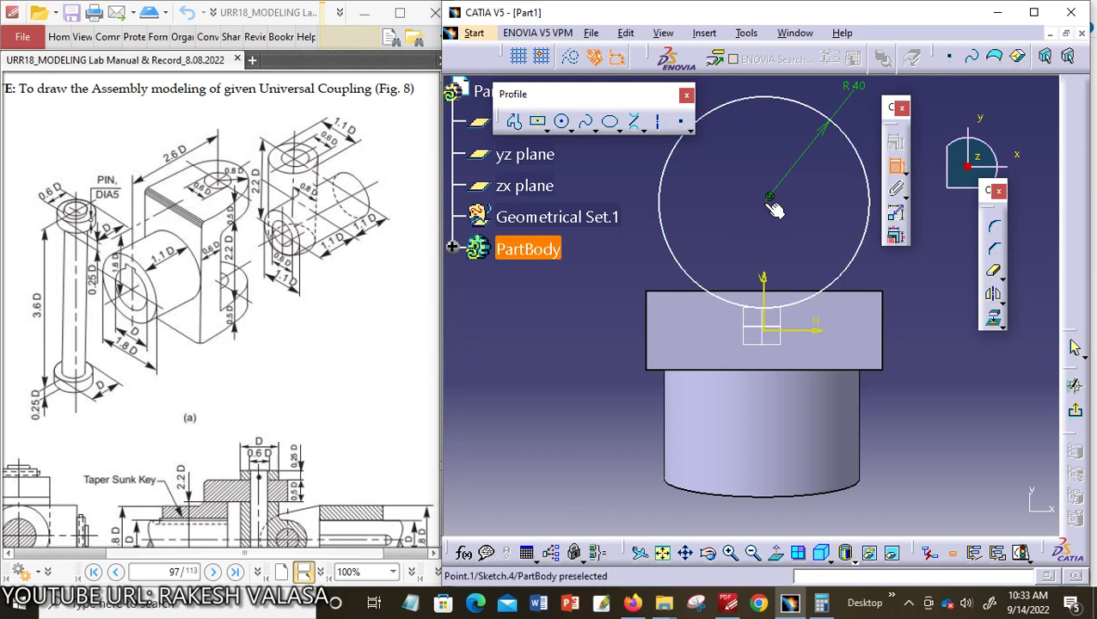
{"action": "left_click", "coordinate": [784, 500]}
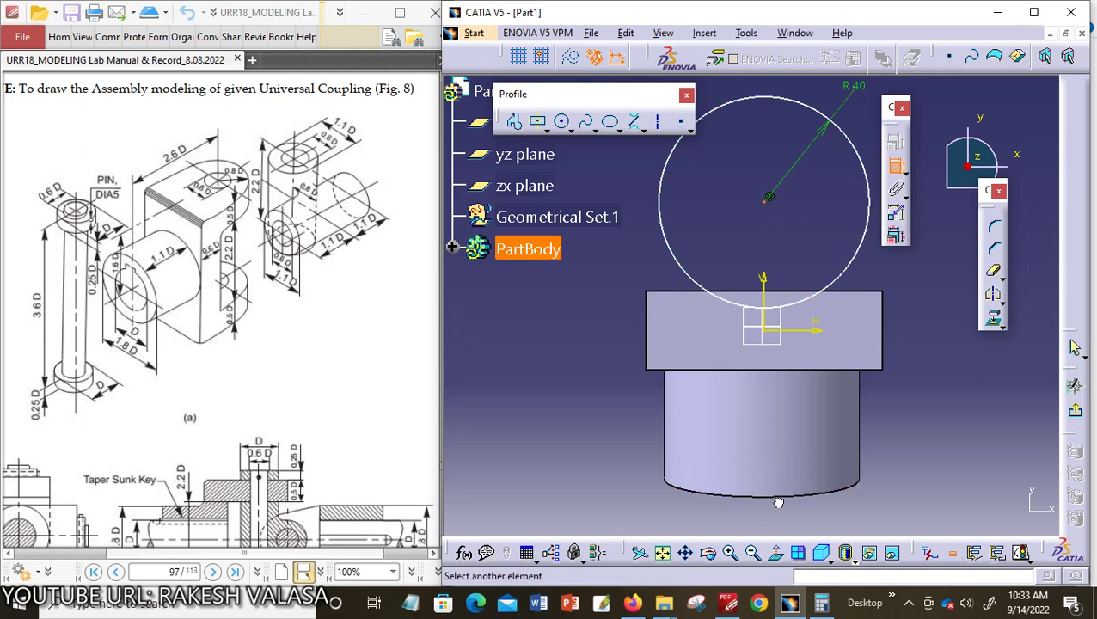
{"action": "left_click", "coordinate": [603, 387]}
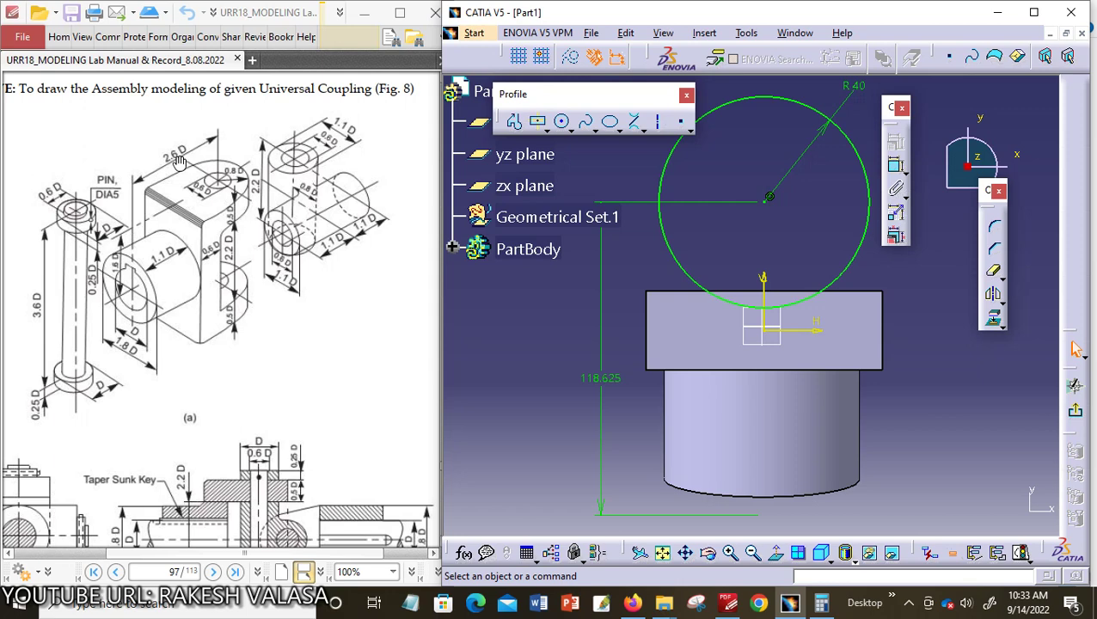
{"action": "double_click", "coordinate": [588, 375]}
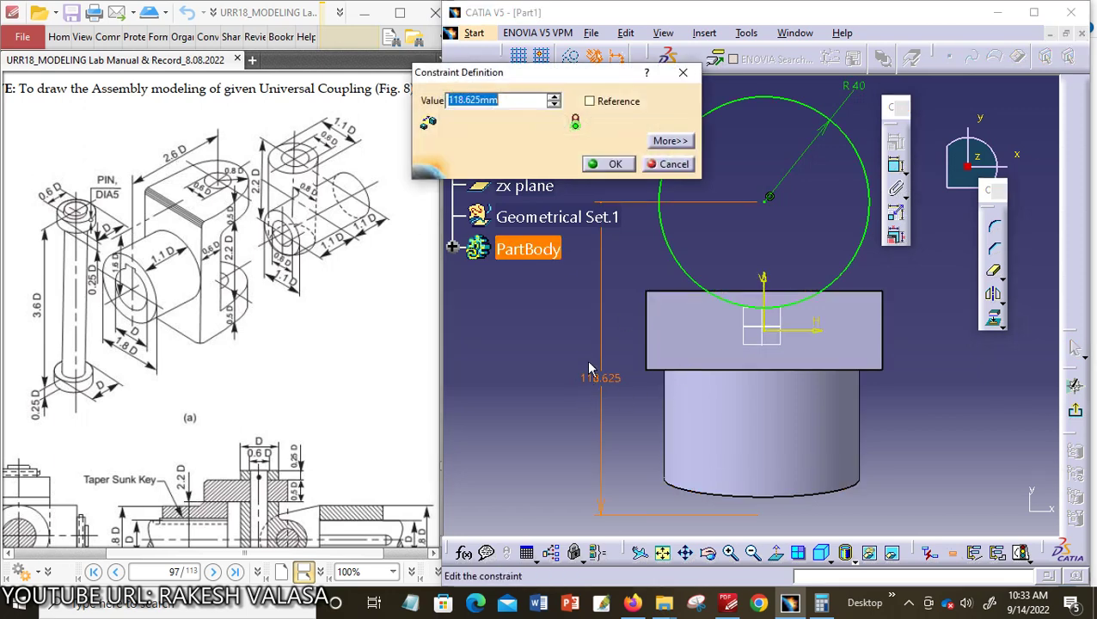
{"action": "type", "text": "13"}
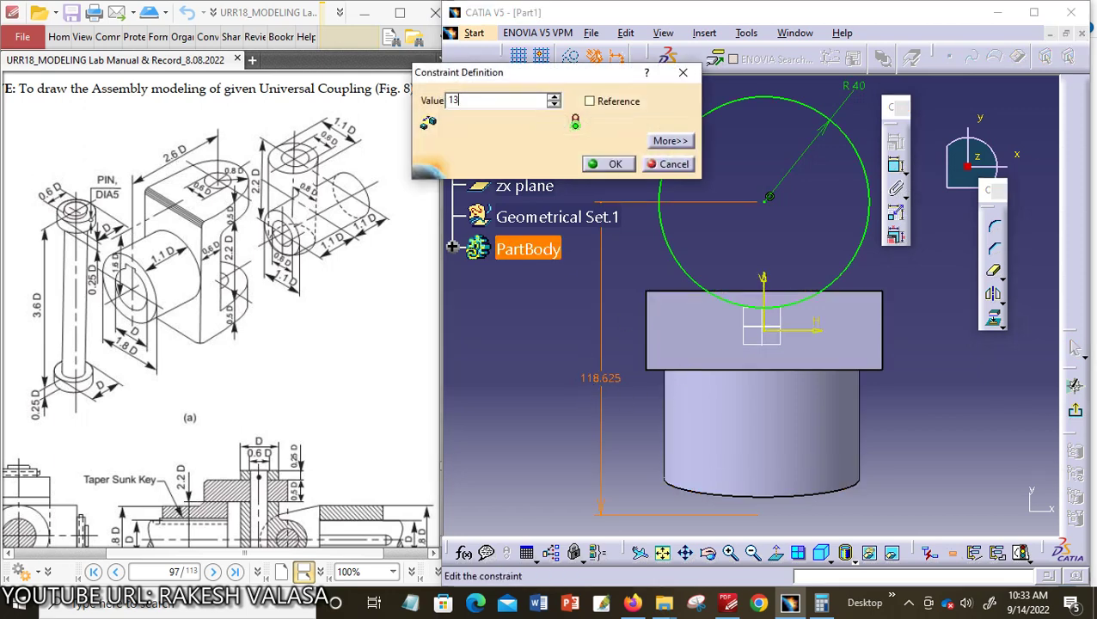
{"action": "type", "text": "0"}
{"action": "key", "text": "Return"}
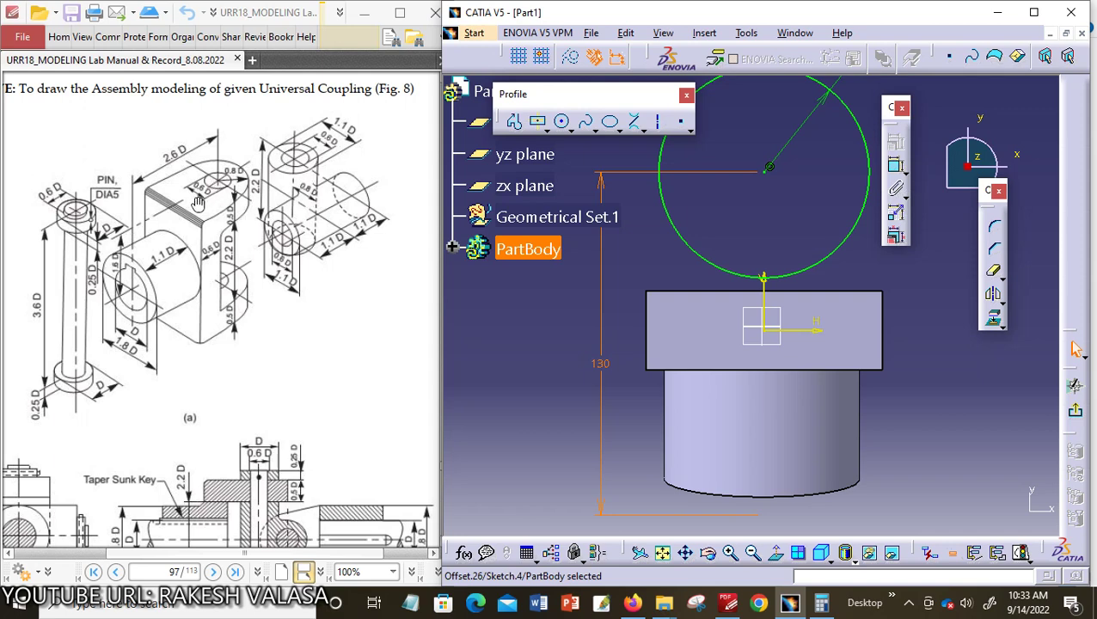
Step: Draw a second circle concentric with the large circle
{"action": "left_click", "coordinate": [562, 124]}
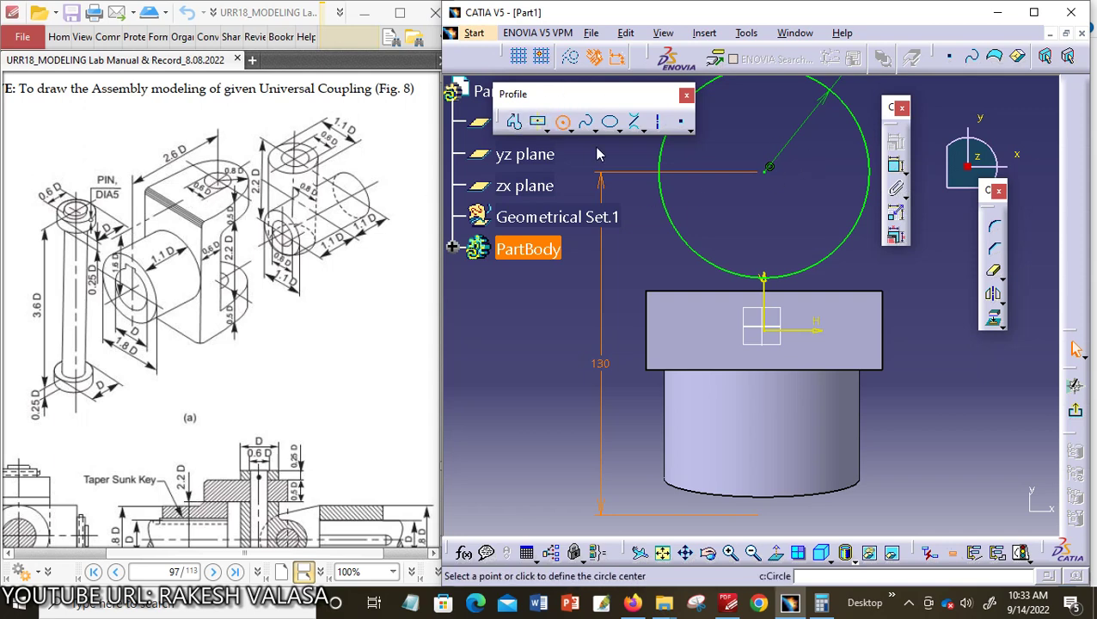
{"action": "left_click", "coordinate": [768, 167]}
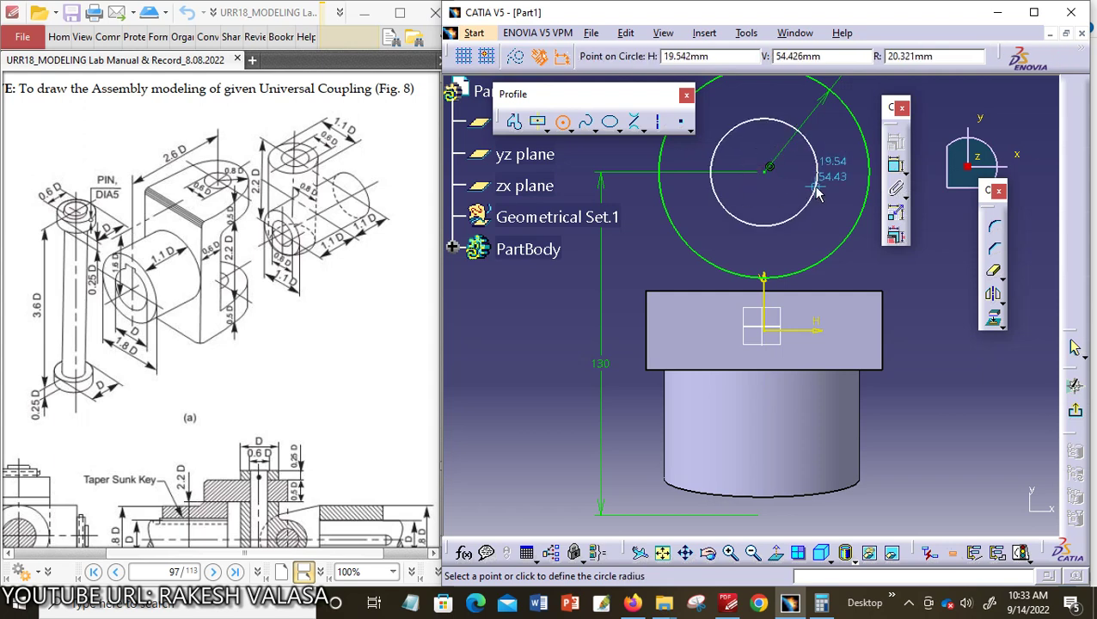
{"action": "left_click", "coordinate": [817, 194]}
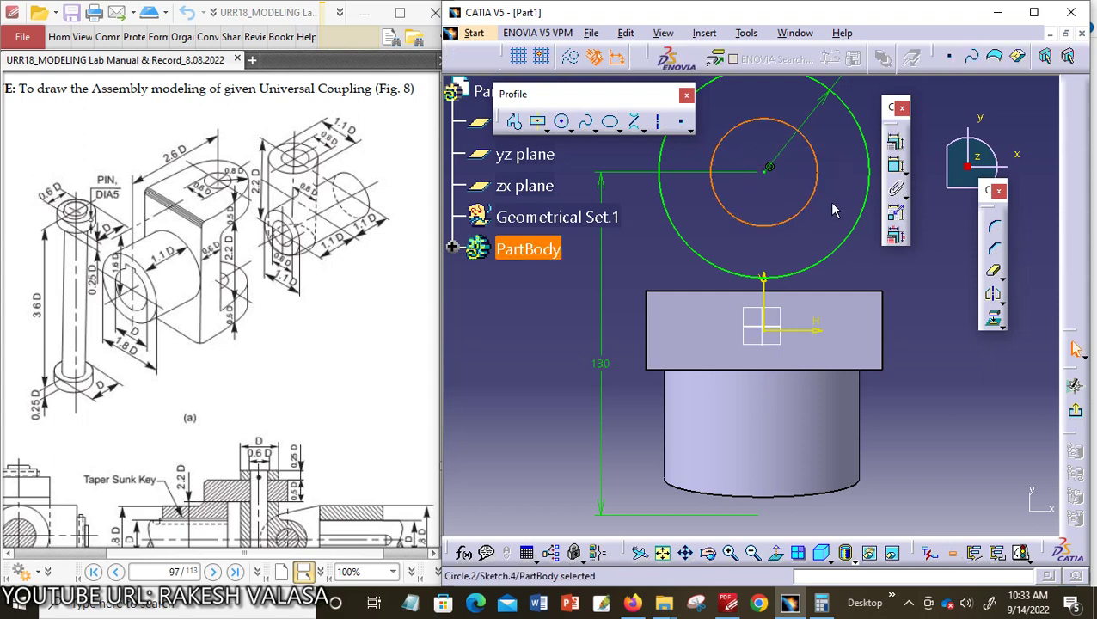
Step: Dimension the inner circle with a value of 30
{"action": "left_click", "coordinate": [896, 166]}
{"action": "left_click", "coordinate": [816, 171]}
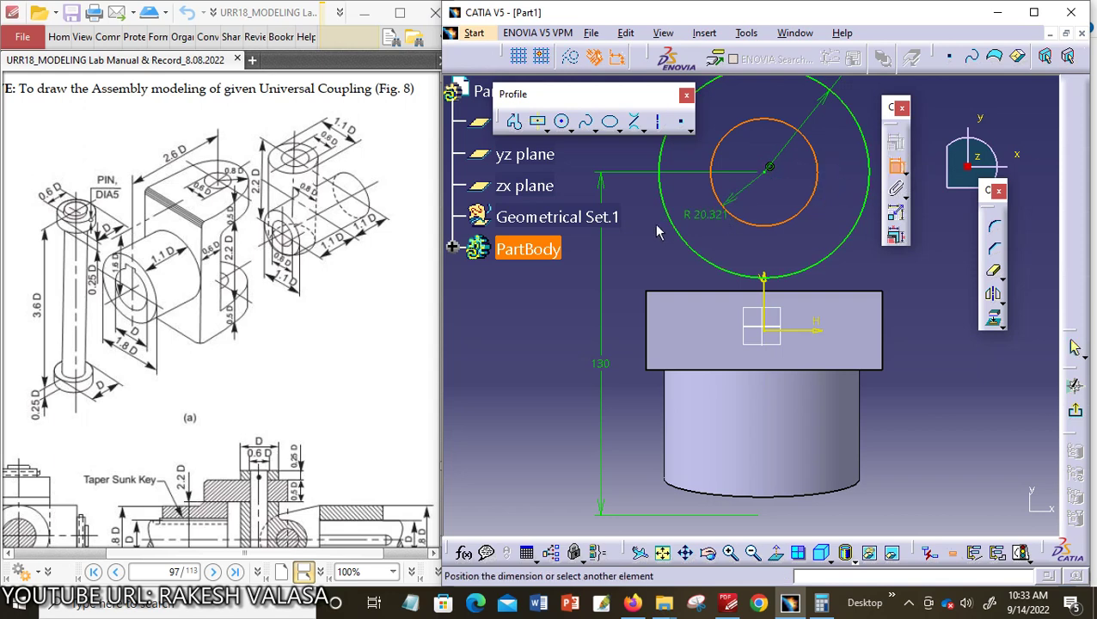
{"action": "left_click", "coordinate": [643, 245]}
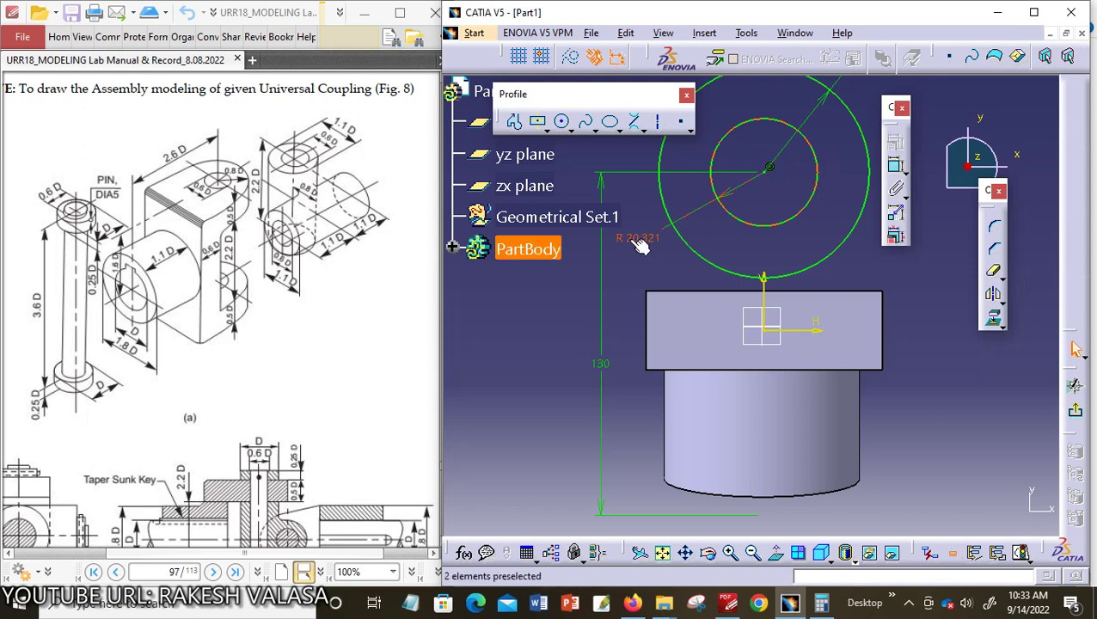
{"action": "double_click", "coordinate": [637, 240]}
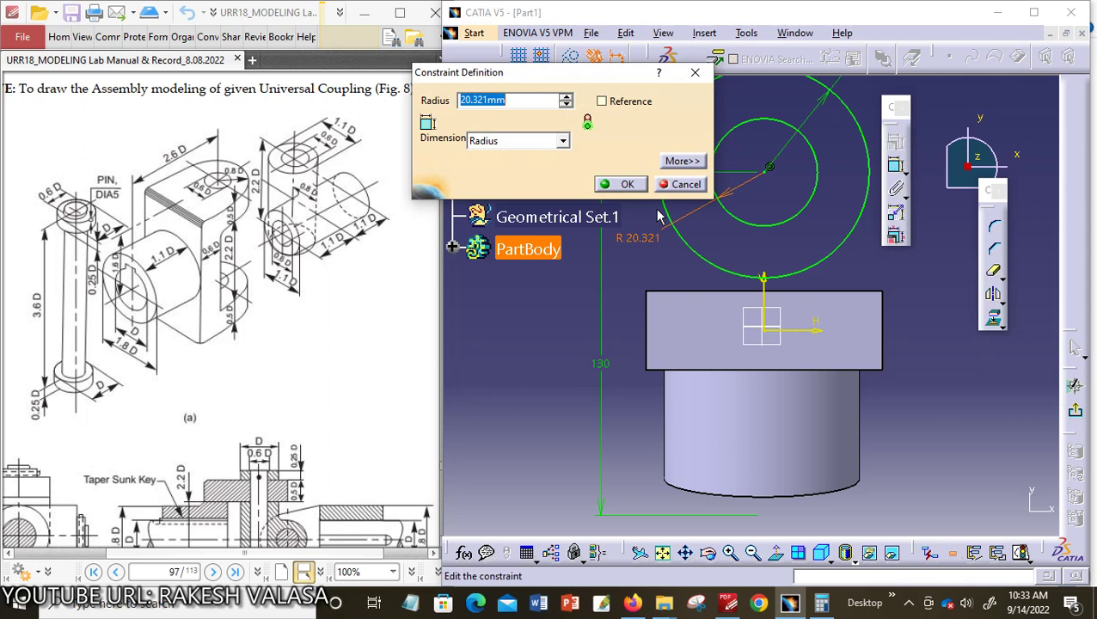
{"action": "type", "text": "30"}
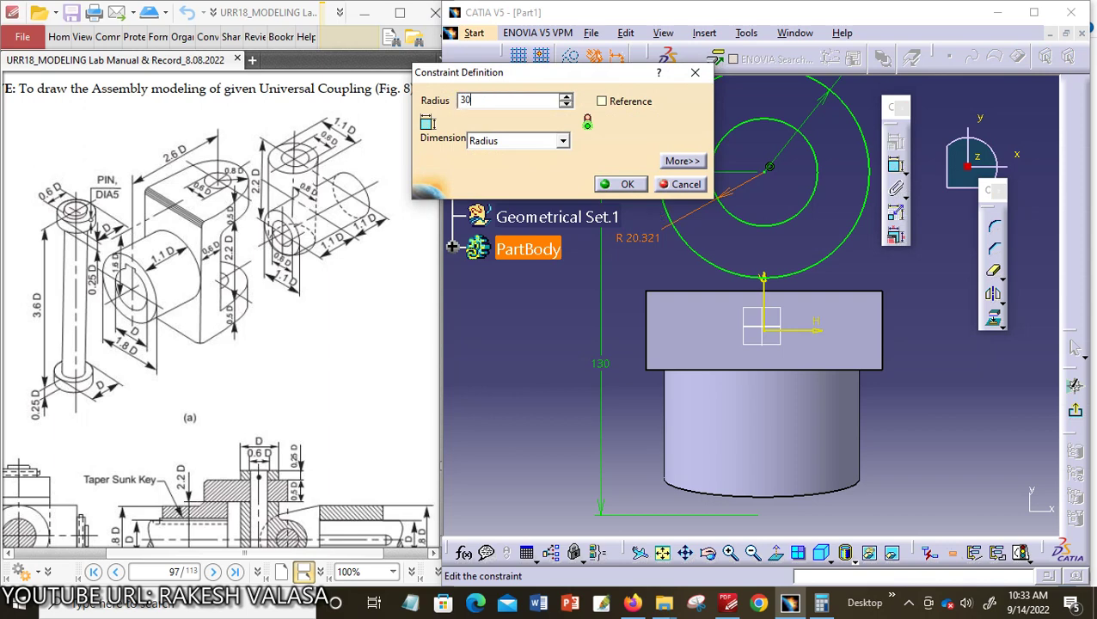
{"action": "left_click", "coordinate": [625, 184]}
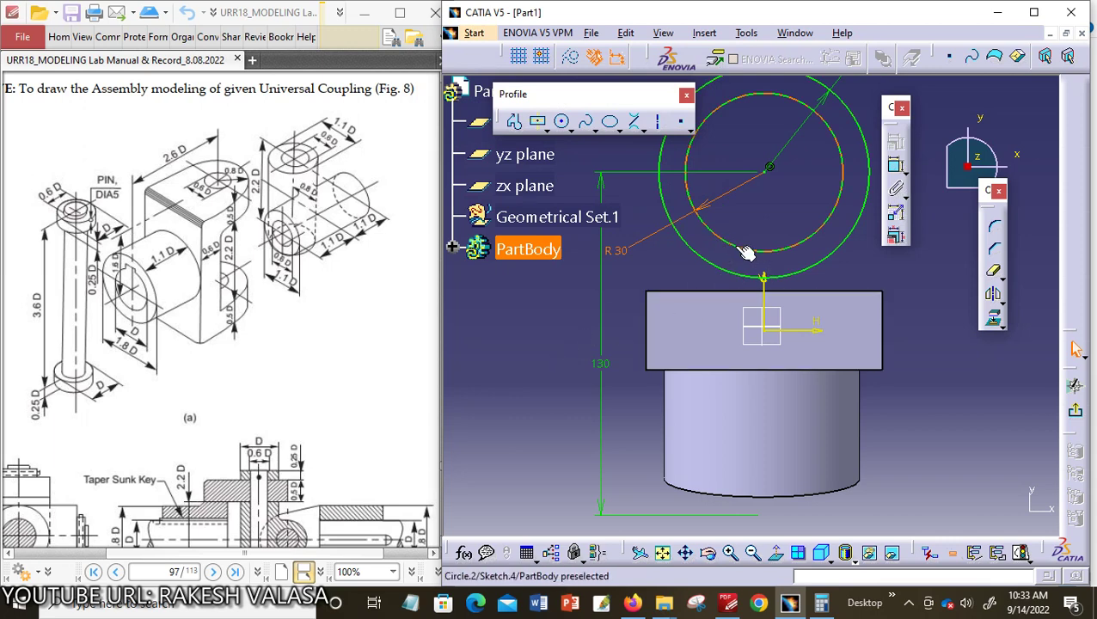
Step: Switch the inner circle's constraint from radius to a 30 mm diameter
{"action": "double_click", "coordinate": [617, 251]}
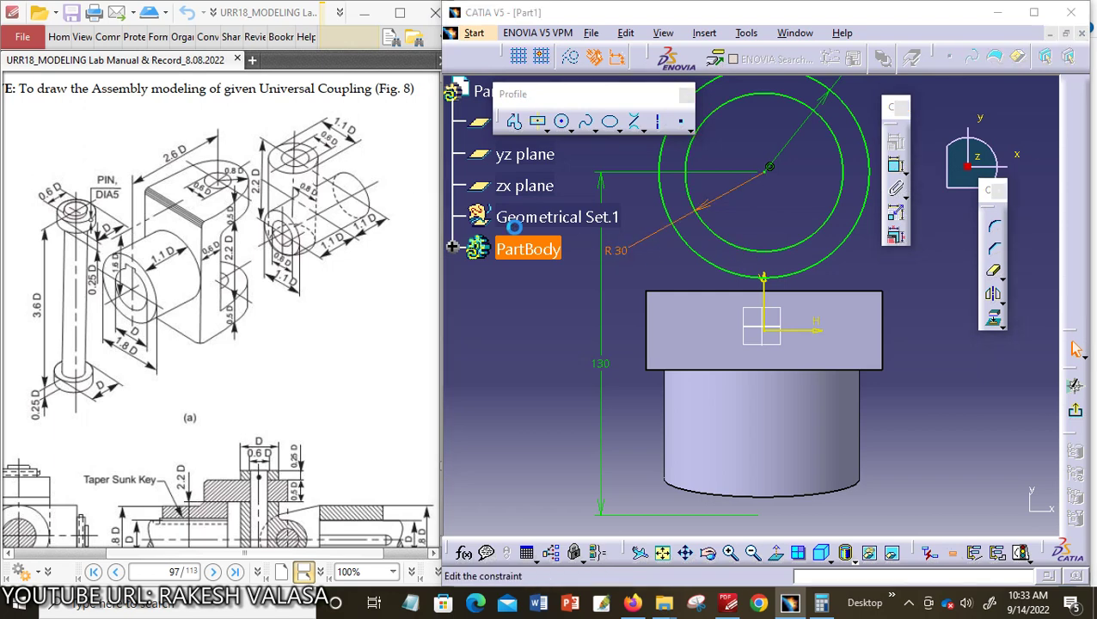
{"action": "left_click", "coordinate": [564, 141]}
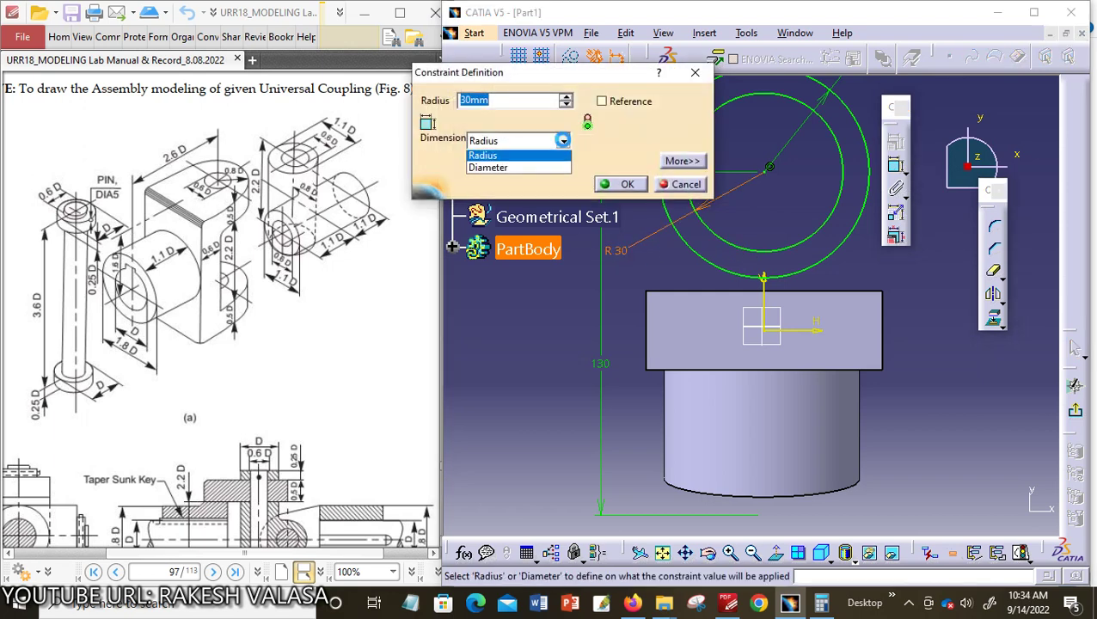
{"action": "left_click", "coordinate": [530, 170]}
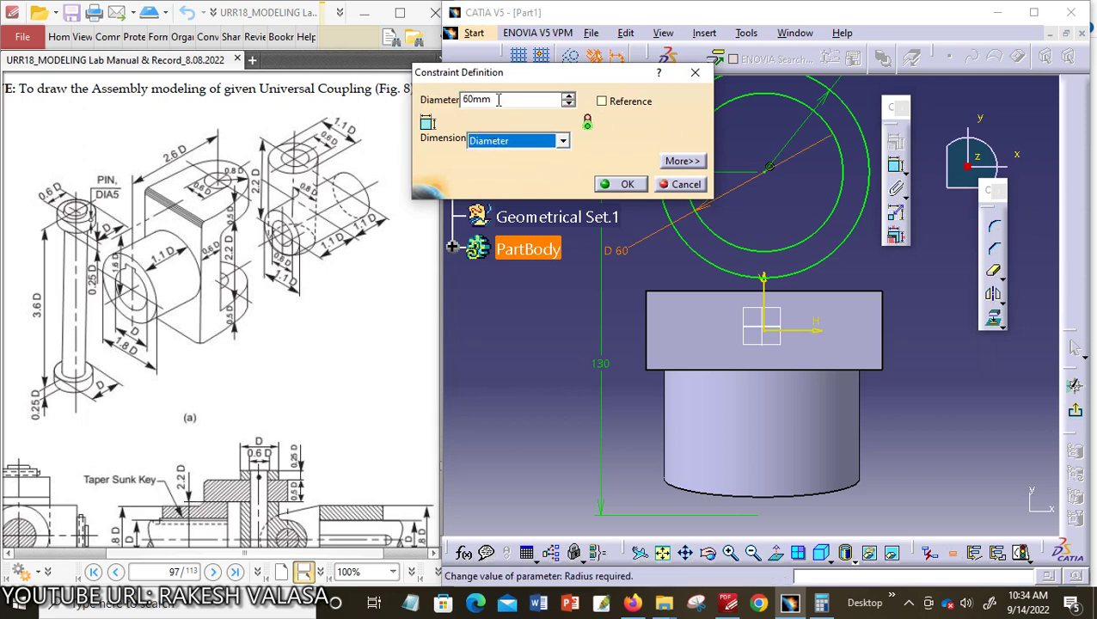
{"action": "type", "text": "30"}
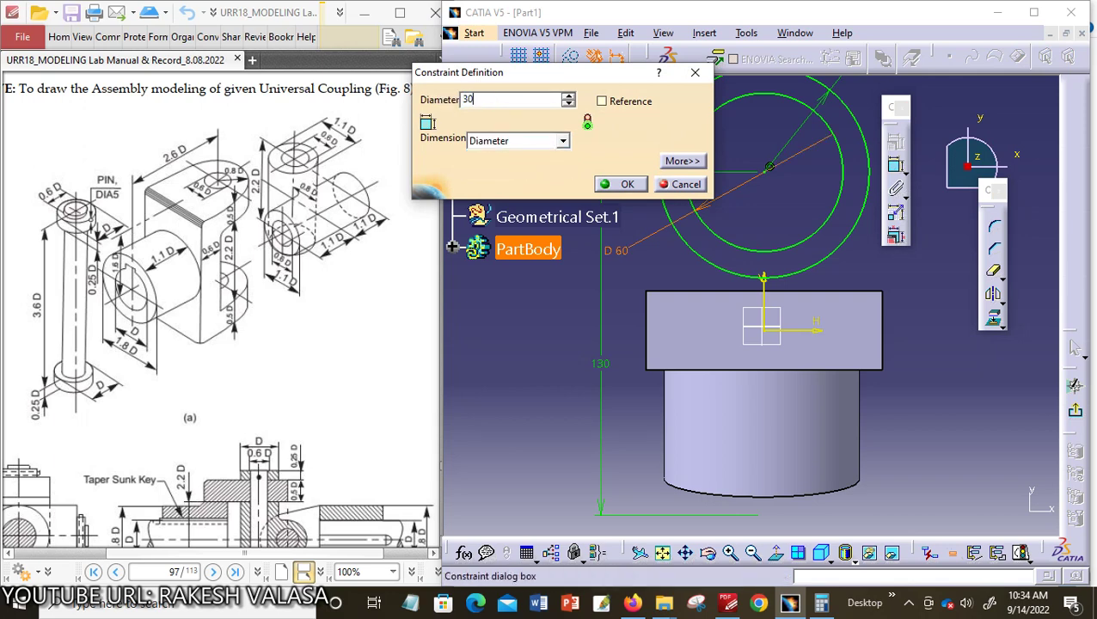
{"action": "left_click", "coordinate": [622, 183]}
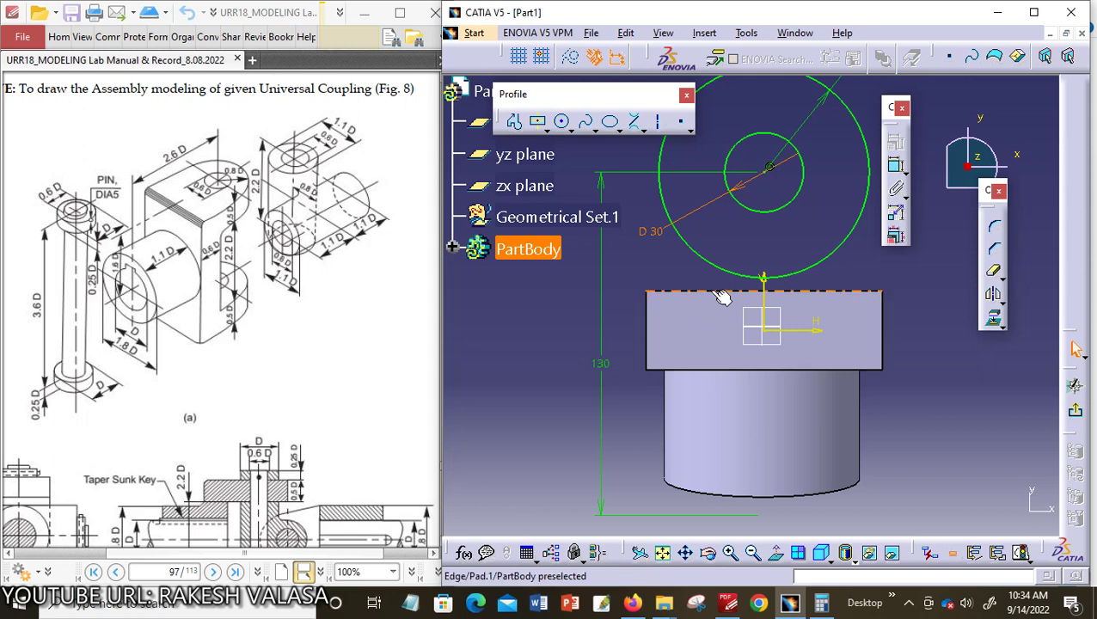
Step: Project the block's top edge into the sketch as a reference line
{"action": "left_click", "coordinate": [816, 294]}
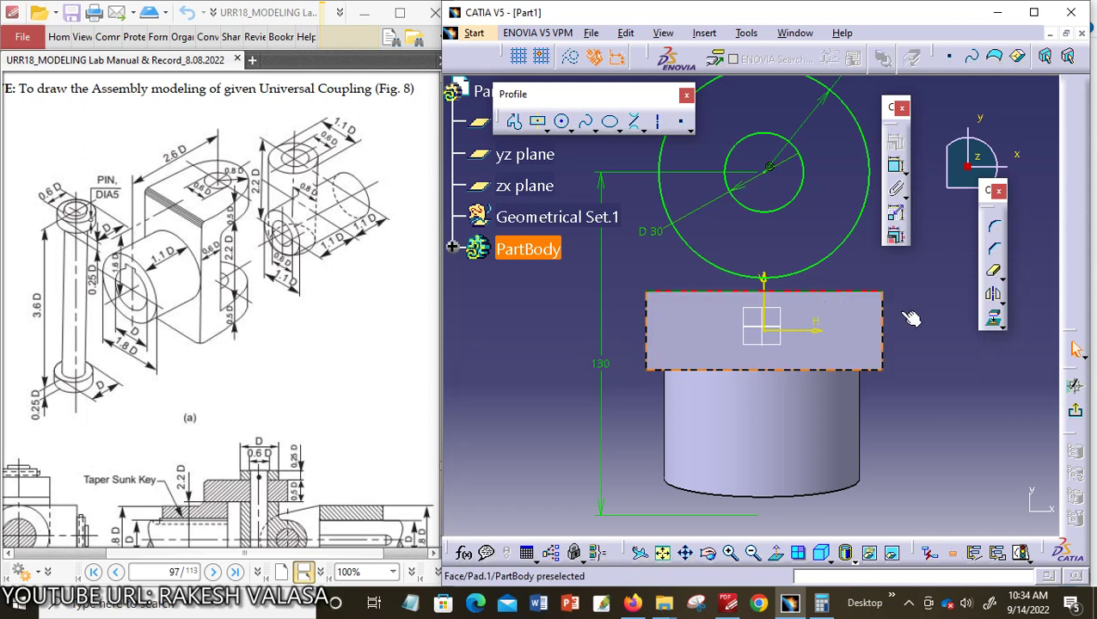
{"action": "left_click", "coordinate": [994, 319]}
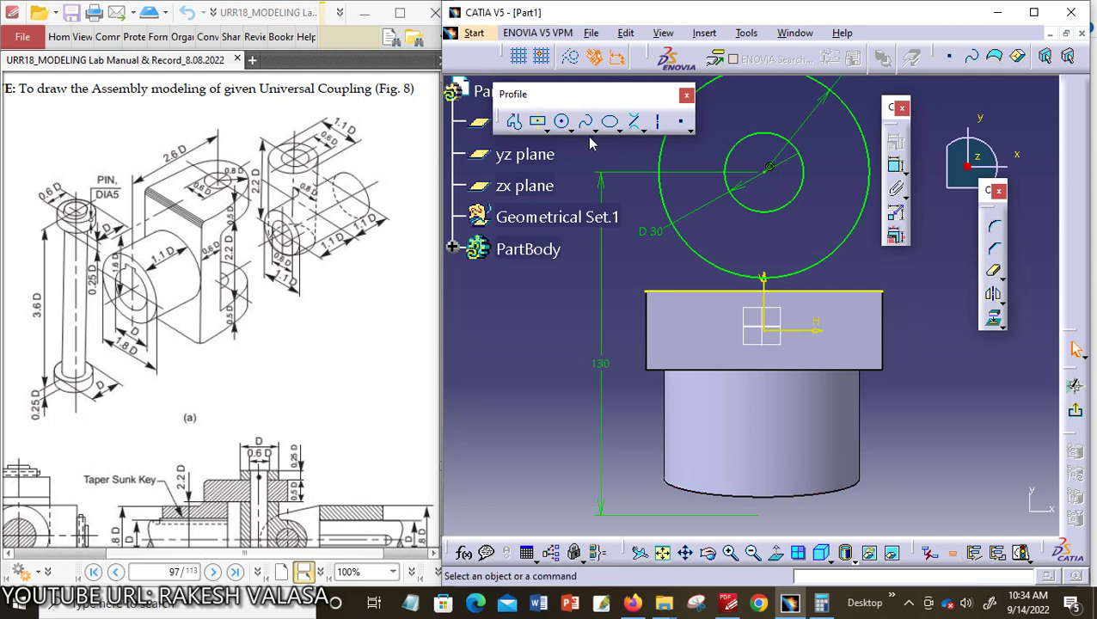
Step: Draw a bi-tangent line from the outer circle to the block's left corner
{"action": "left_click", "coordinate": [641, 129]}
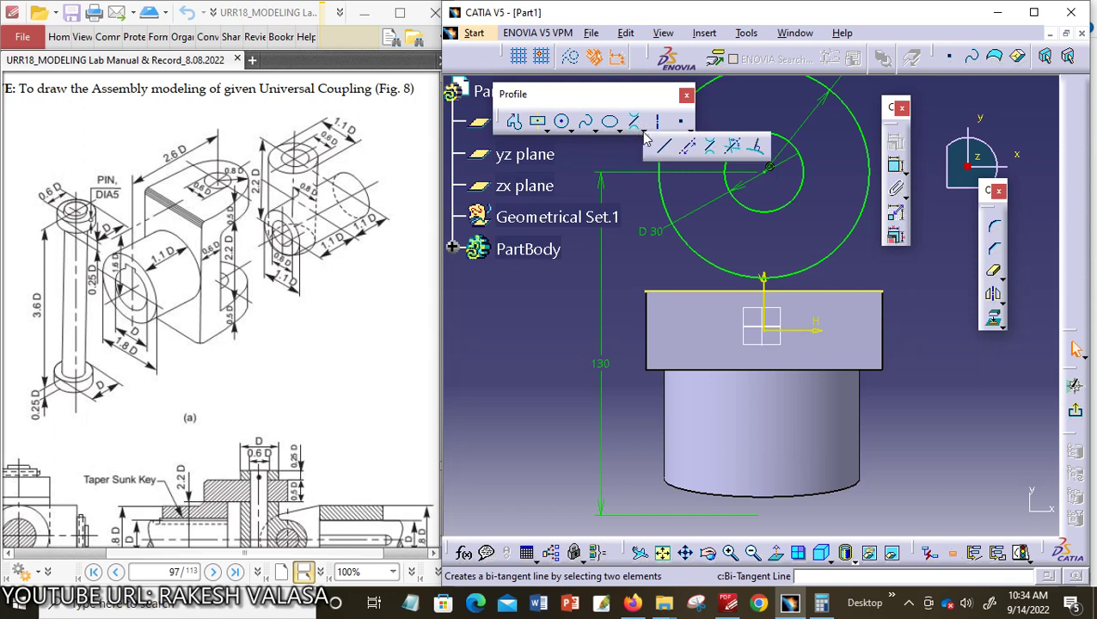
{"action": "left_click", "coordinate": [709, 153]}
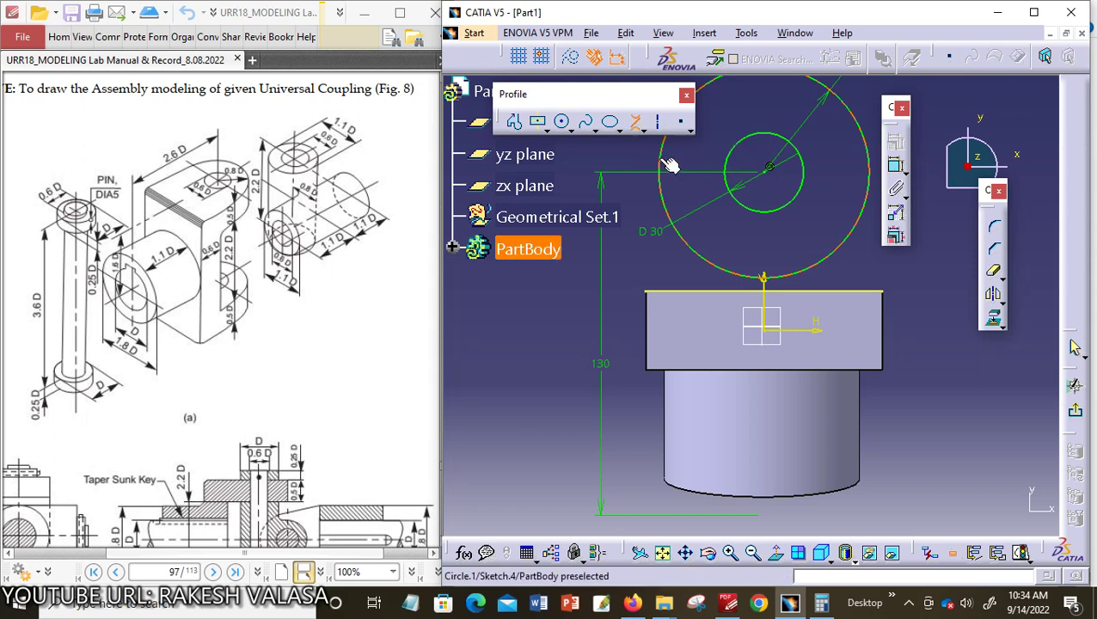
{"action": "left_click", "coordinate": [670, 163]}
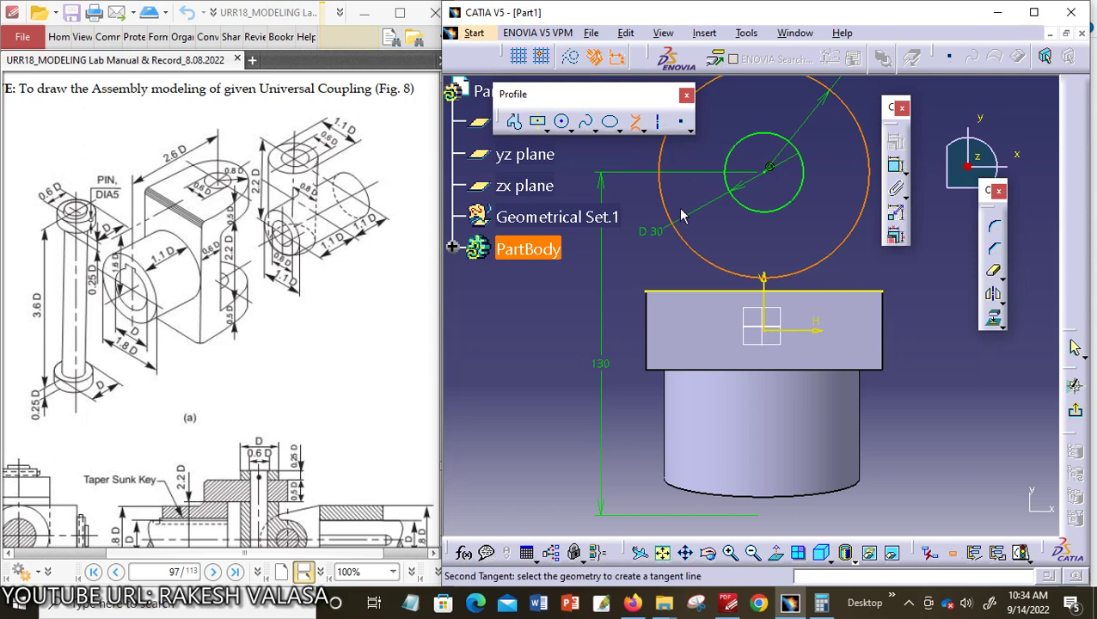
{"action": "left_click", "coordinate": [656, 298]}
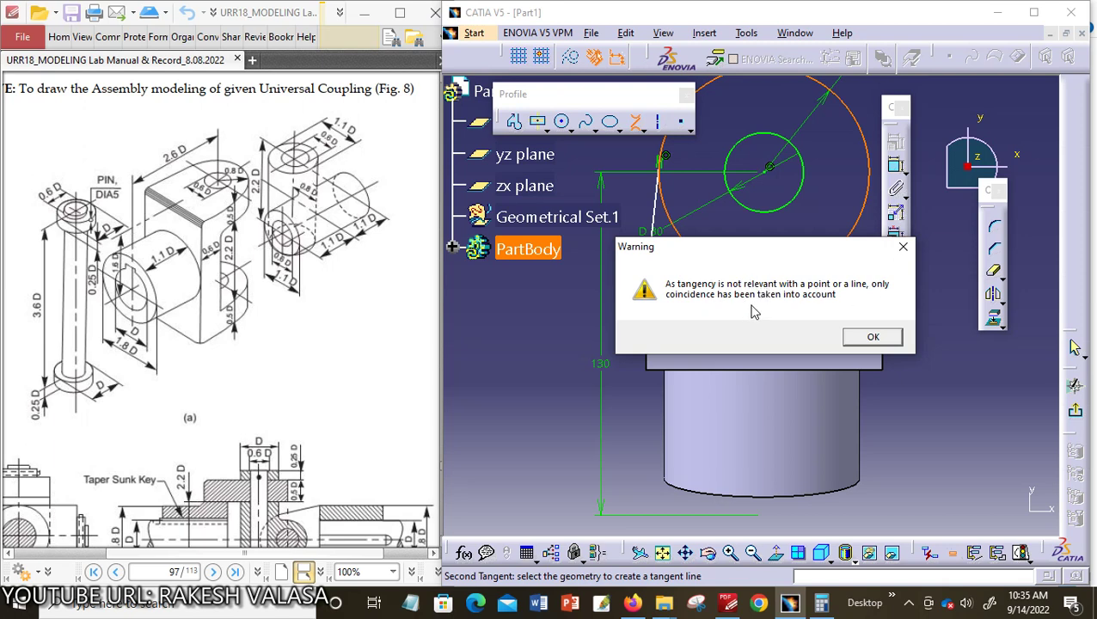
{"action": "left_click", "coordinate": [860, 337]}
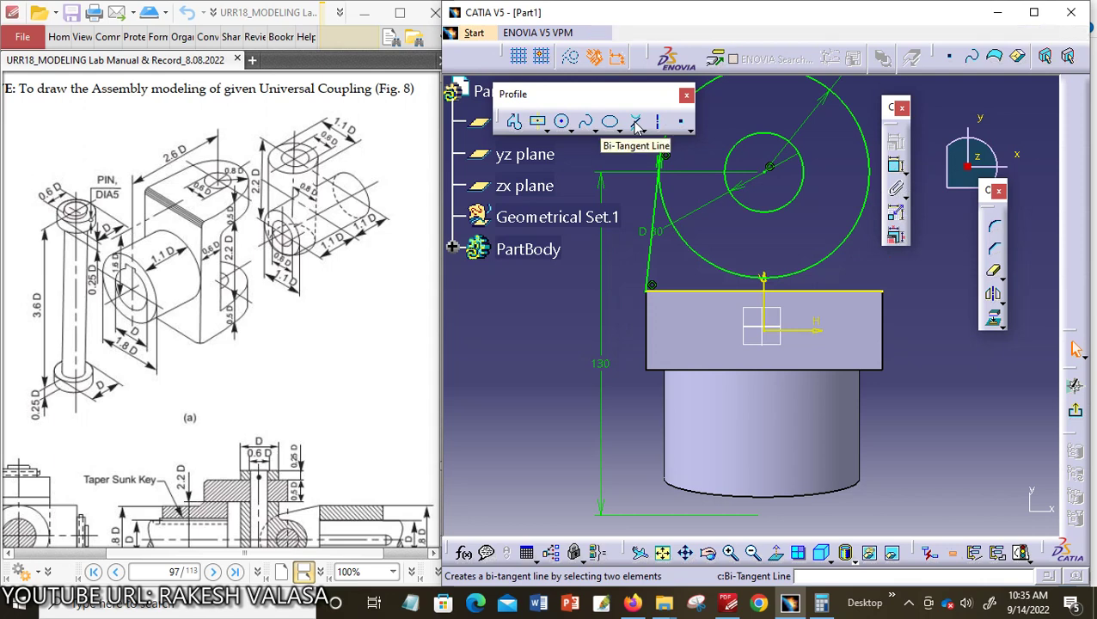
Step: Draw the matching line to the right corner and trim away the circle's lower arc
{"action": "left_click", "coordinate": [636, 125]}
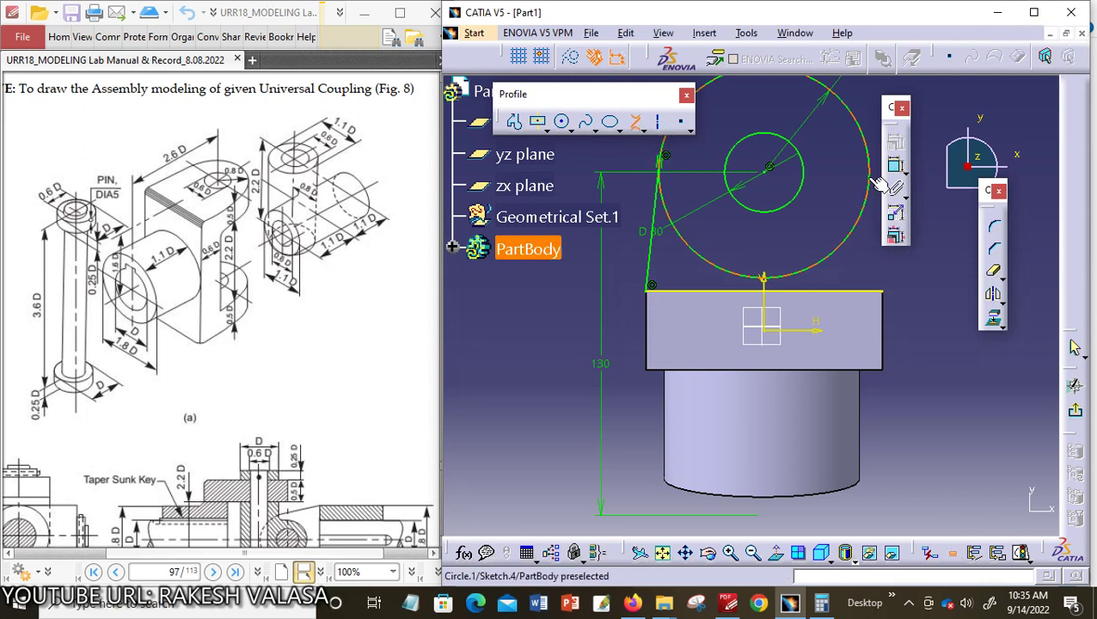
{"action": "left_click", "coordinate": [869, 182]}
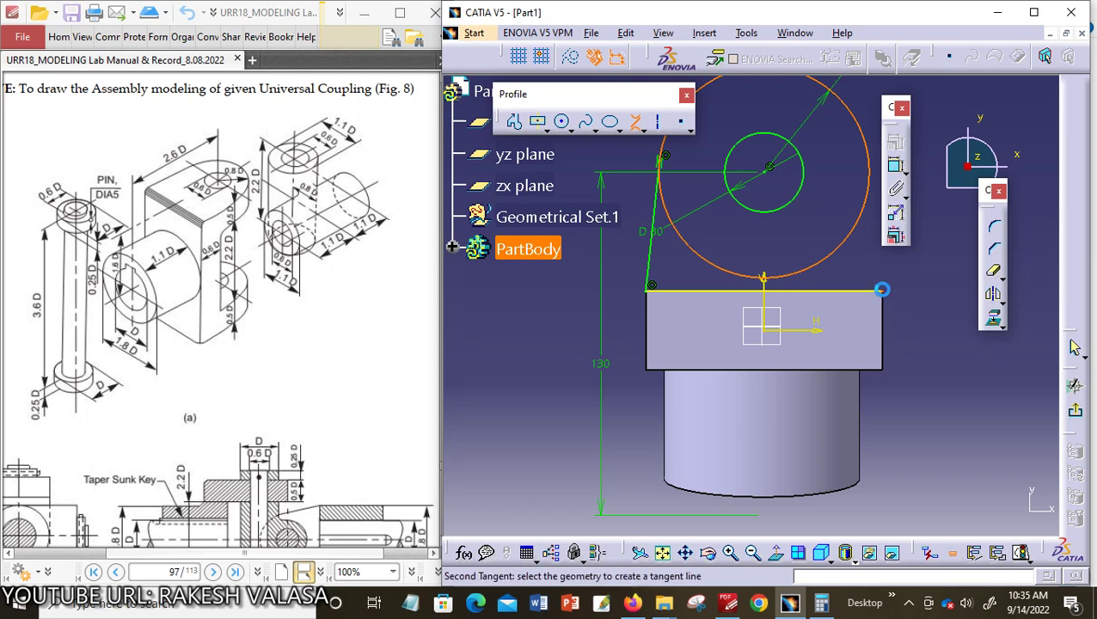
{"action": "left_click", "coordinate": [885, 291]}
{"action": "left_click", "coordinate": [870, 337]}
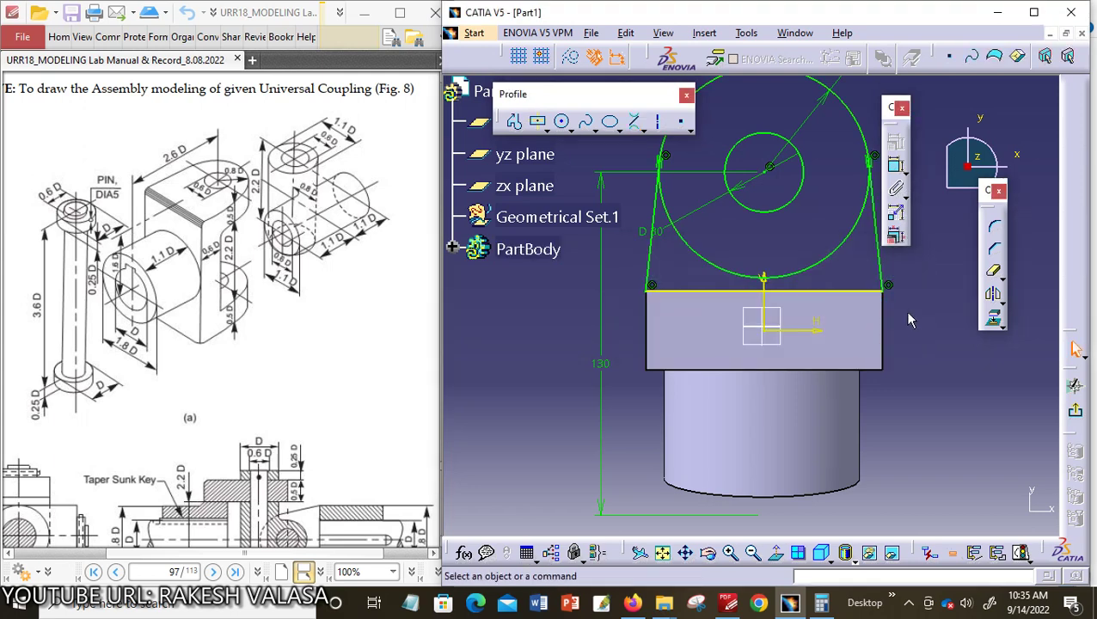
{"action": "left_click", "coordinate": [995, 273]}
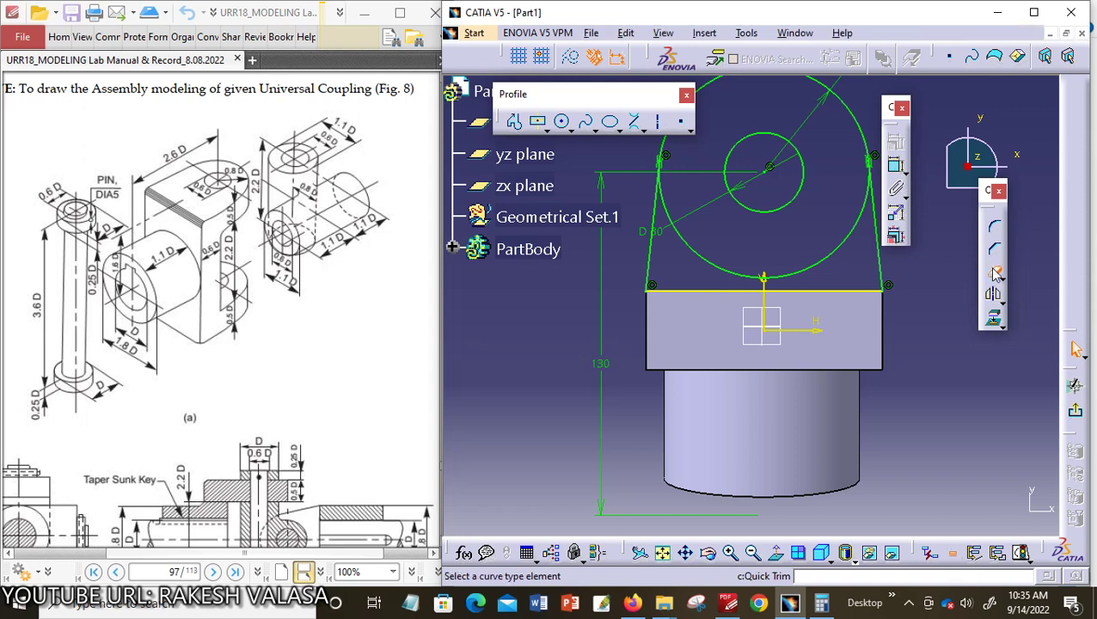
{"action": "left_click", "coordinate": [829, 263]}
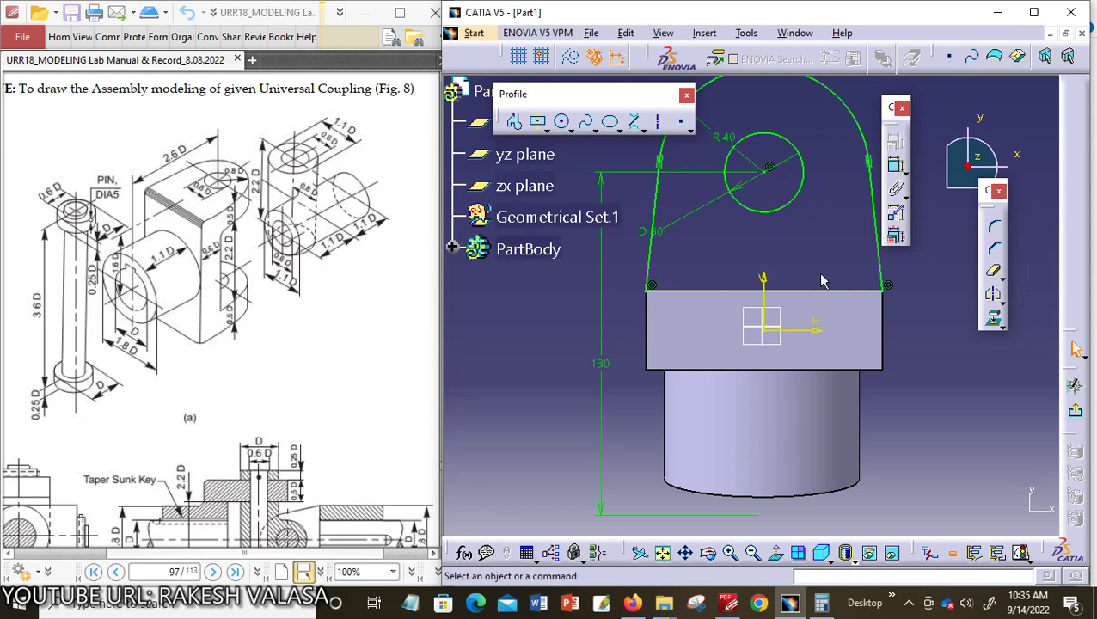
Step: Exit the Sketcher back to Part Design with the lug profile on the top face
{"action": "left_click", "coordinate": [1078, 414]}
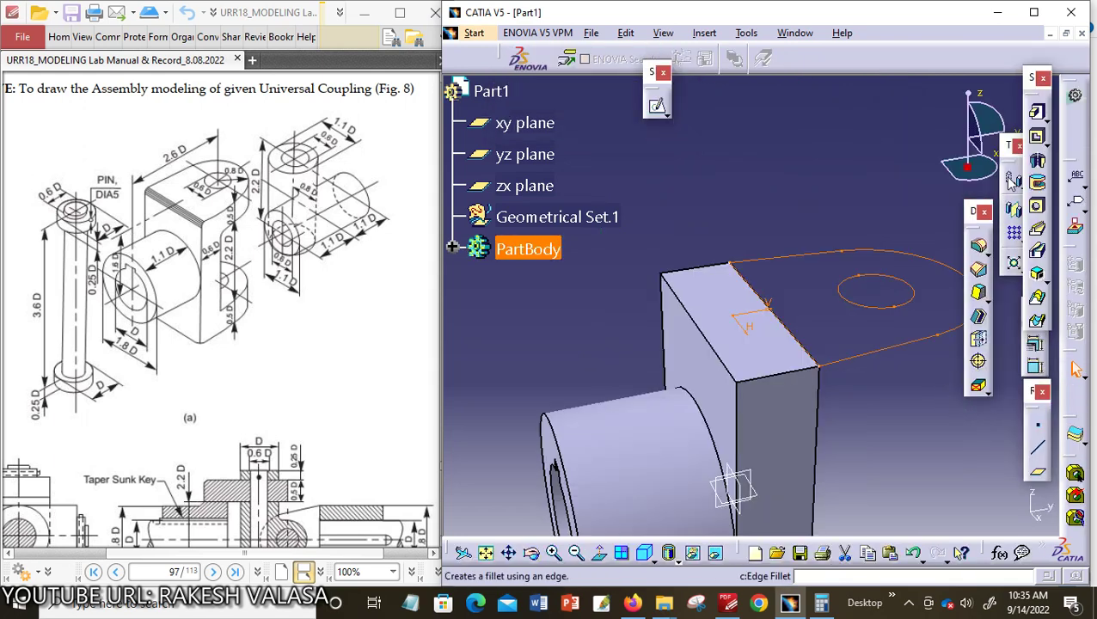
Step: Pad the lug profile 25 mm in the reversed direction to form the holed lug
{"action": "left_click", "coordinate": [1038, 117]}
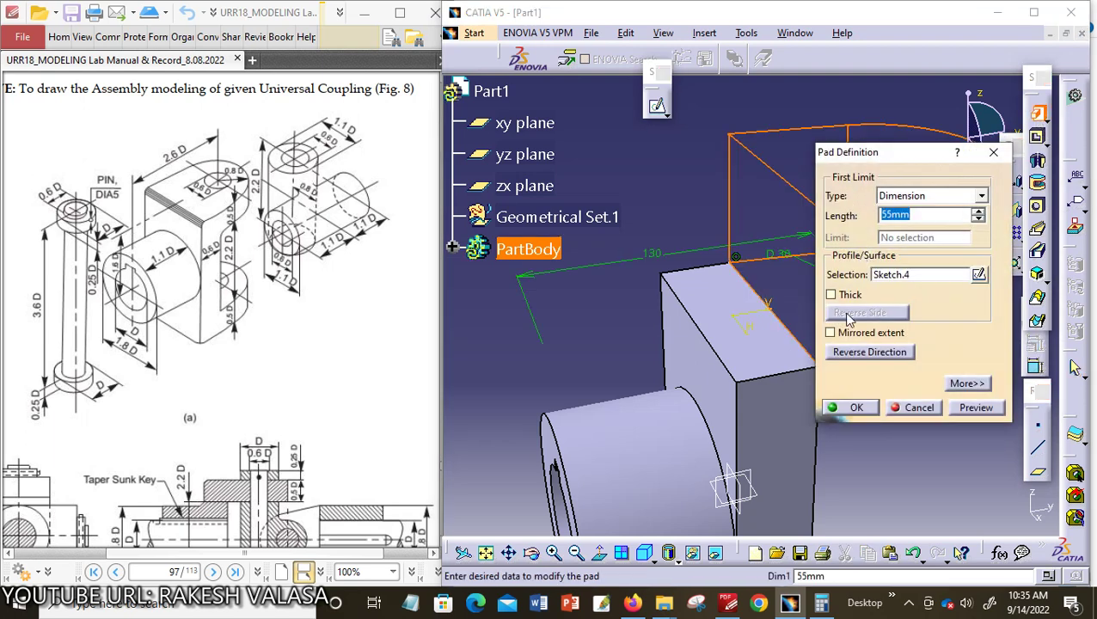
{"action": "left_click", "coordinate": [841, 353]}
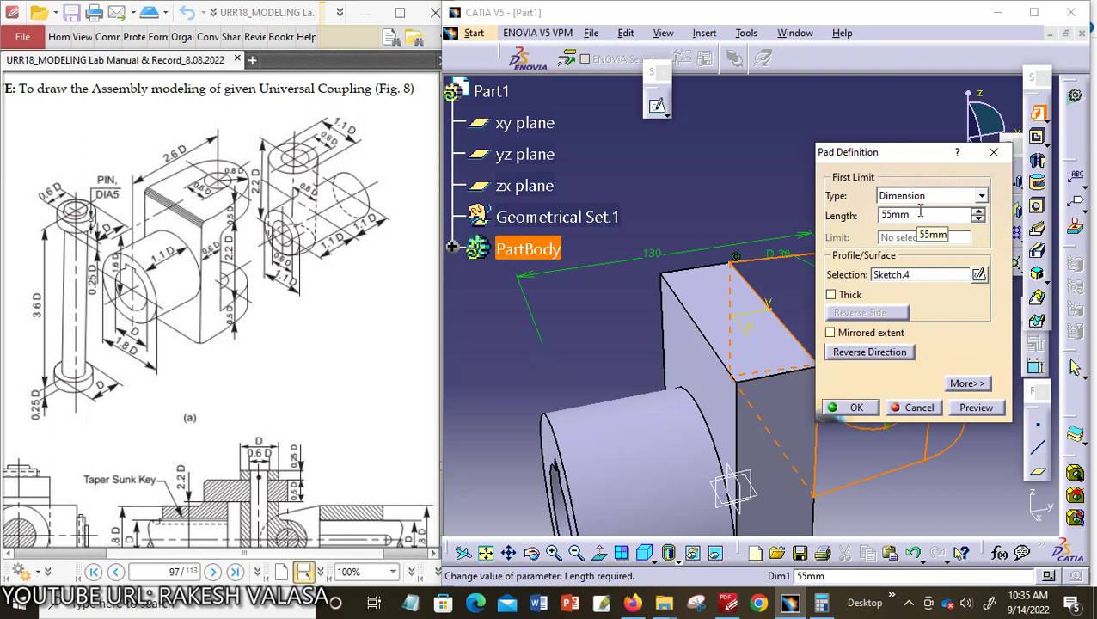
{"action": "left_click_drag", "start_coordinate": [921, 214], "coordinate": [854, 216]}
{"action": "type", "text": "25"}
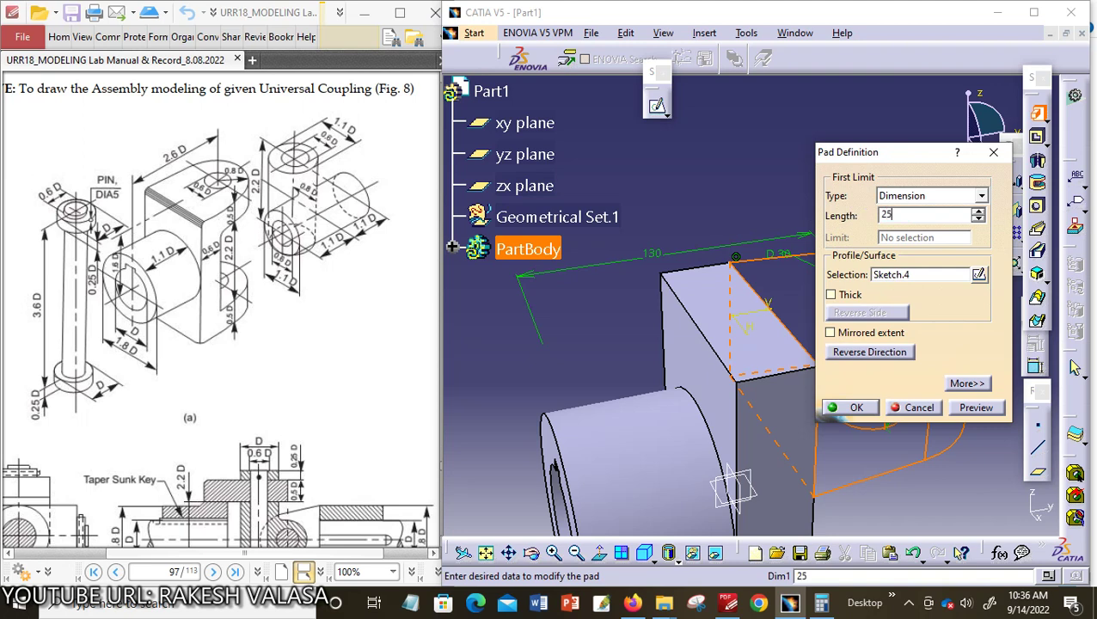
{"action": "left_click", "coordinate": [870, 409]}
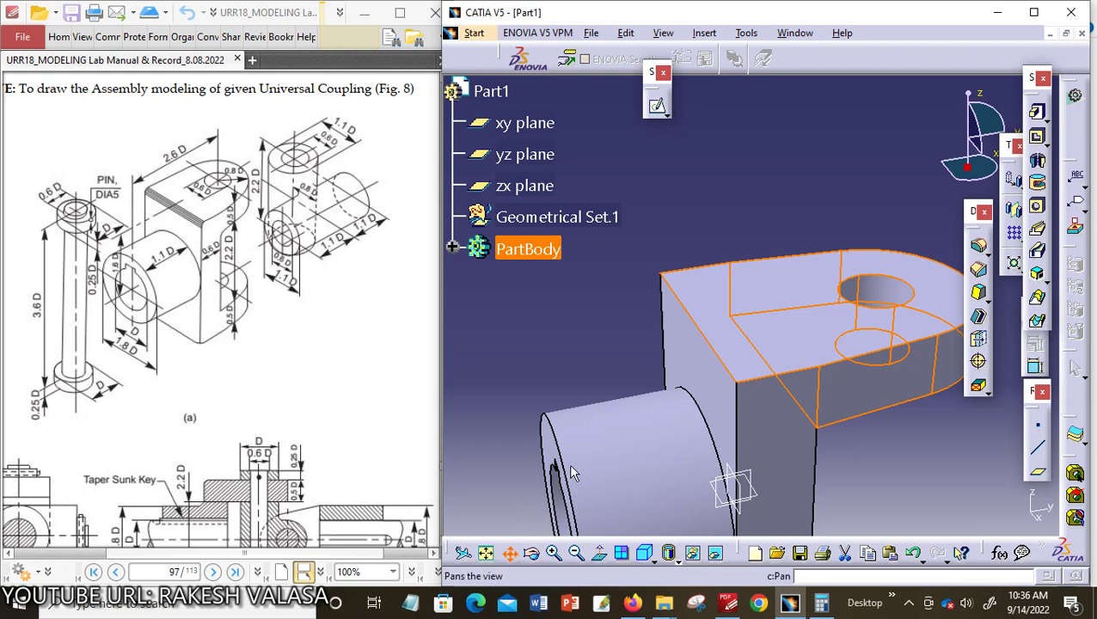
{"action": "middle_click_drag", "start_coordinate": [588, 351], "coordinate": [558, 188]}
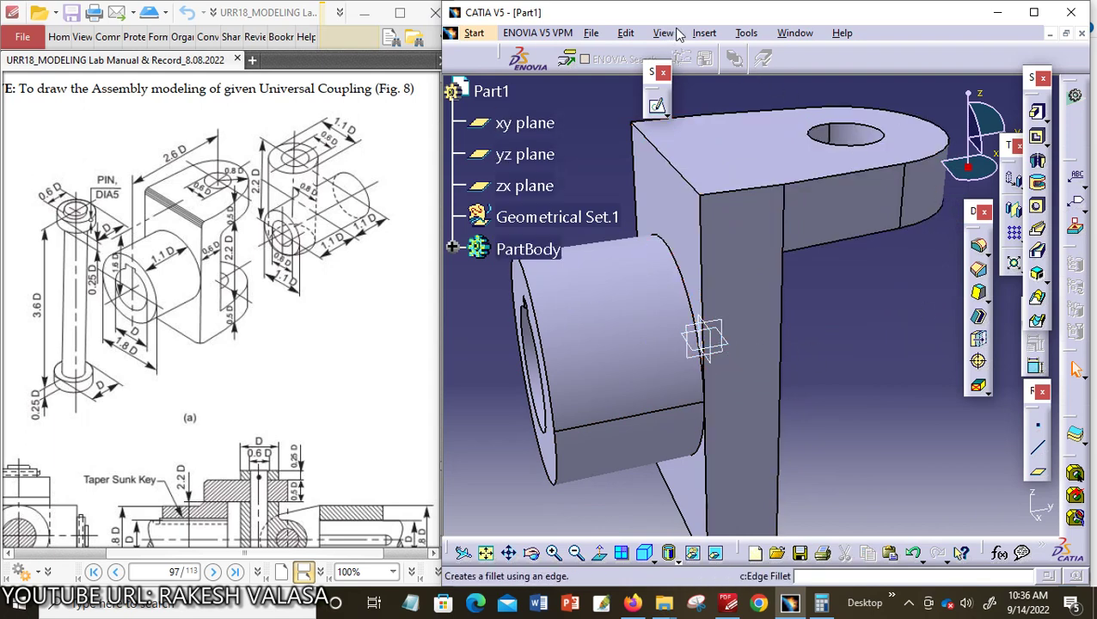
Step: Mirror the part about the xy plane to create a second drilled lug
{"action": "left_click", "coordinate": [703, 33]}
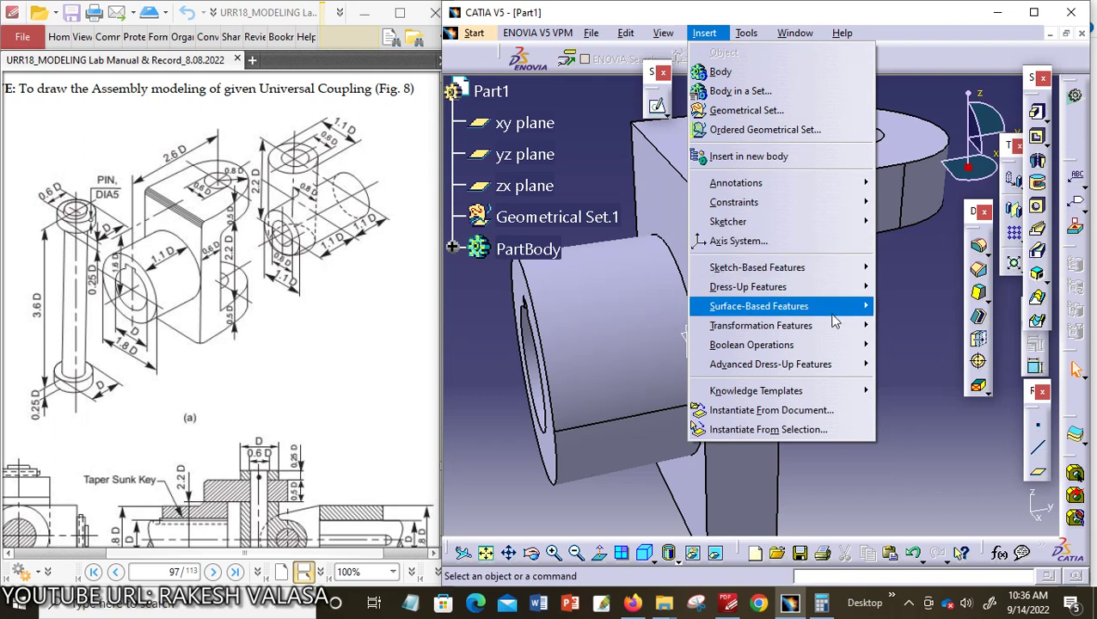
{"action": "mouse_move", "coordinate": [832, 325]}
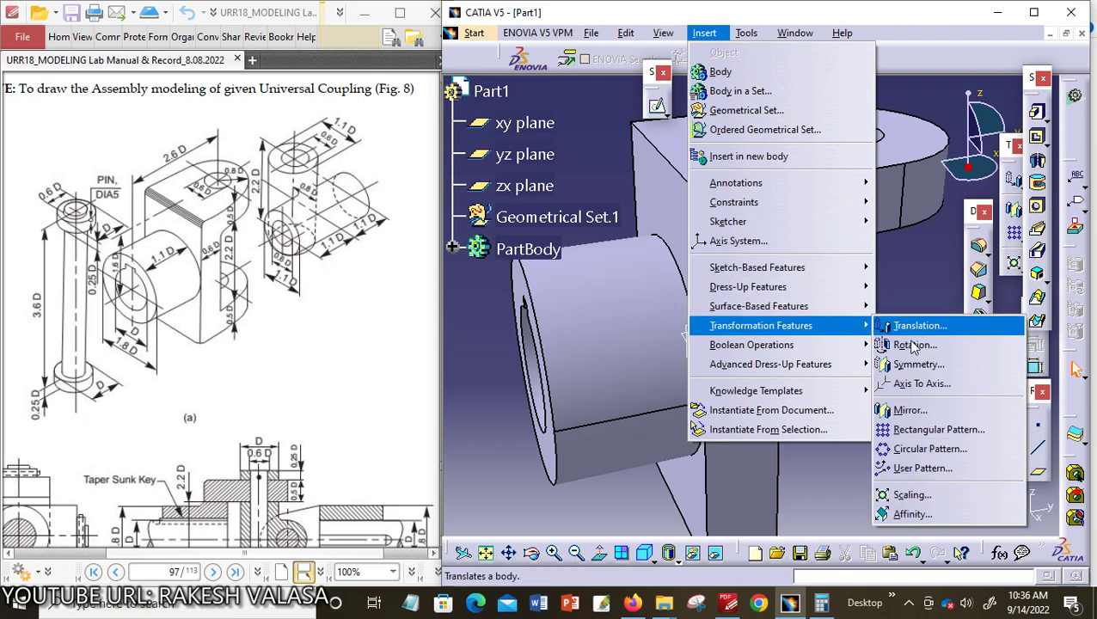
{"action": "left_click", "coordinate": [909, 412]}
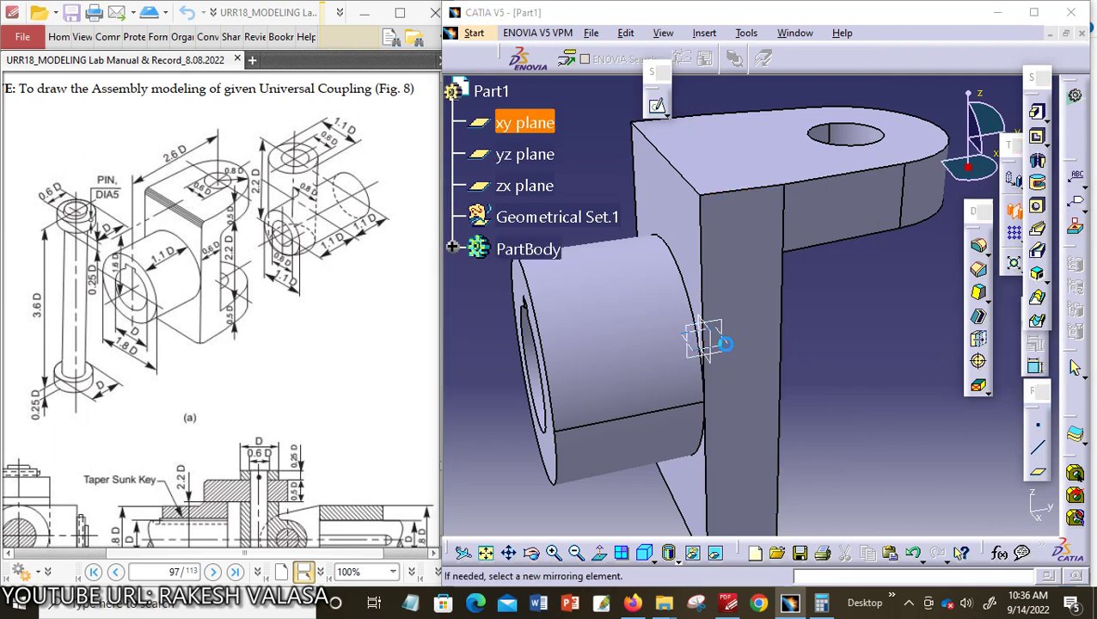
{"action": "left_click", "coordinate": [732, 349]}
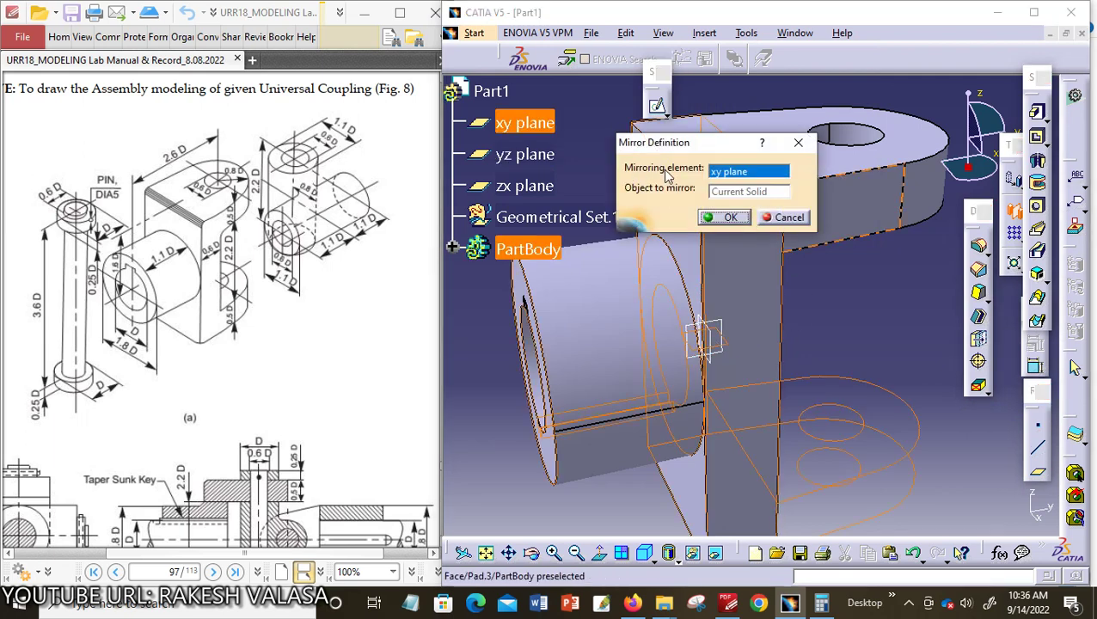
{"action": "left_click", "coordinate": [727, 220]}
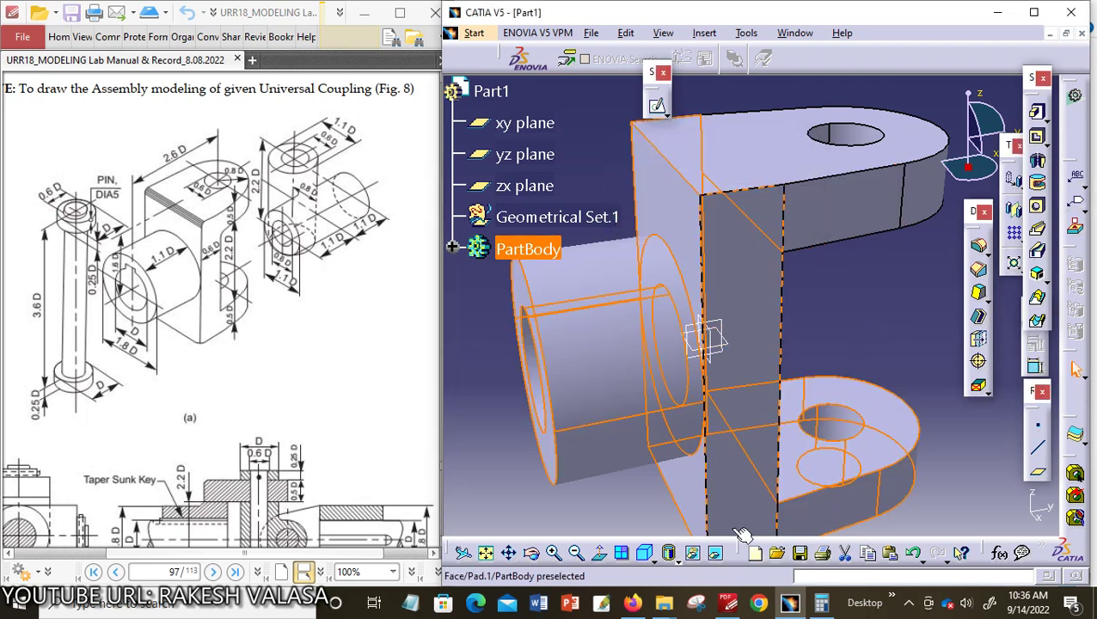
Step: Orbit the model to inspect the mirrored lug's bore face, then clear the selection
{"action": "left_click", "coordinate": [533, 557]}
{"action": "mouse_move", "coordinate": [756, 369]}
{"action": "left_mouse_down"}
{"action": "mouse_move", "coordinate": [858, 314]}
{"action": "mouse_move", "coordinate": [828, 238]}
{"action": "mouse_move", "coordinate": [759, 375]}
{"action": "mouse_move", "coordinate": [768, 384]}
{"action": "mouse_move", "coordinate": [724, 372]}
{"action": "mouse_move", "coordinate": [741, 357]}
{"action": "left_mouse_up"}
{"action": "left_click", "coordinate": [877, 302]}
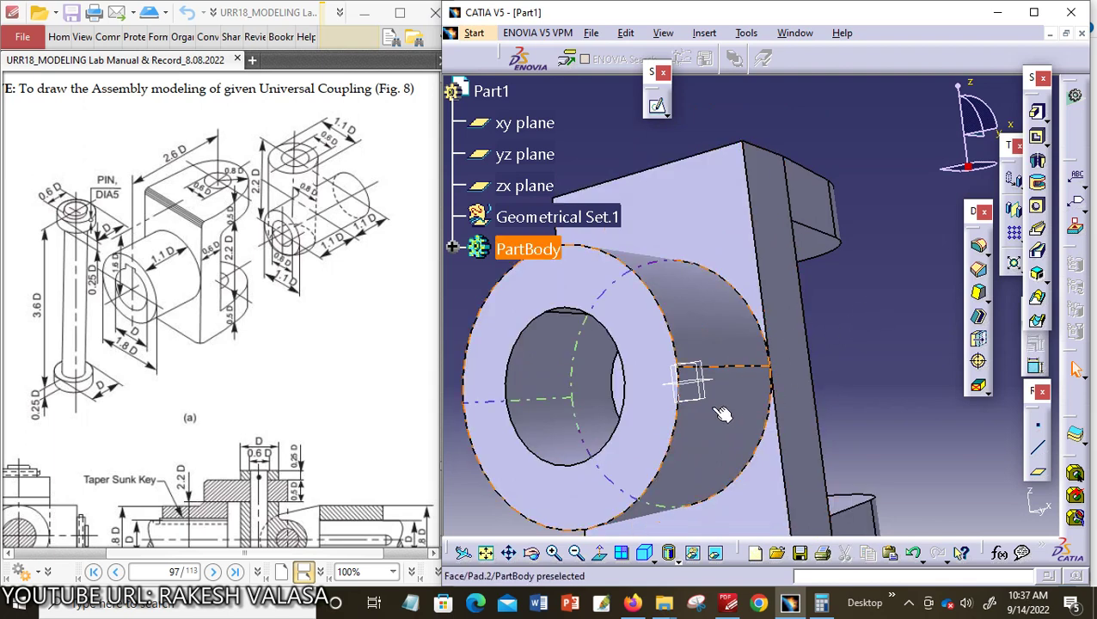
Step: Orbit the fork to inspect it, then reset to the isometric view
{"action": "left_click", "coordinate": [532, 555]}
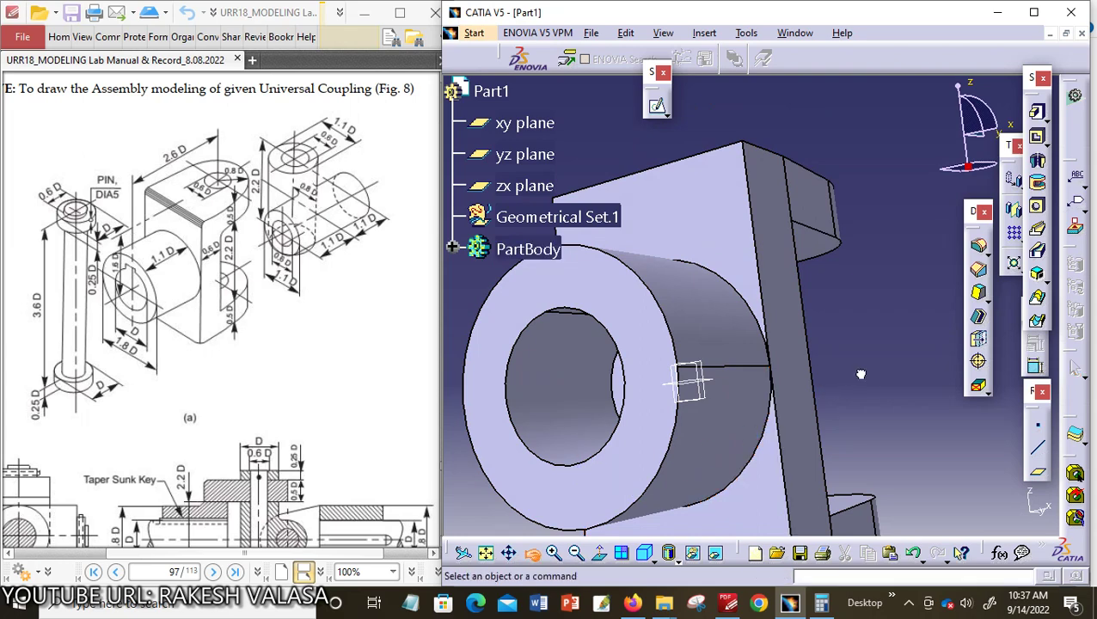
{"action": "left_click_drag", "start_coordinate": [860, 374], "coordinate": [643, 457]}
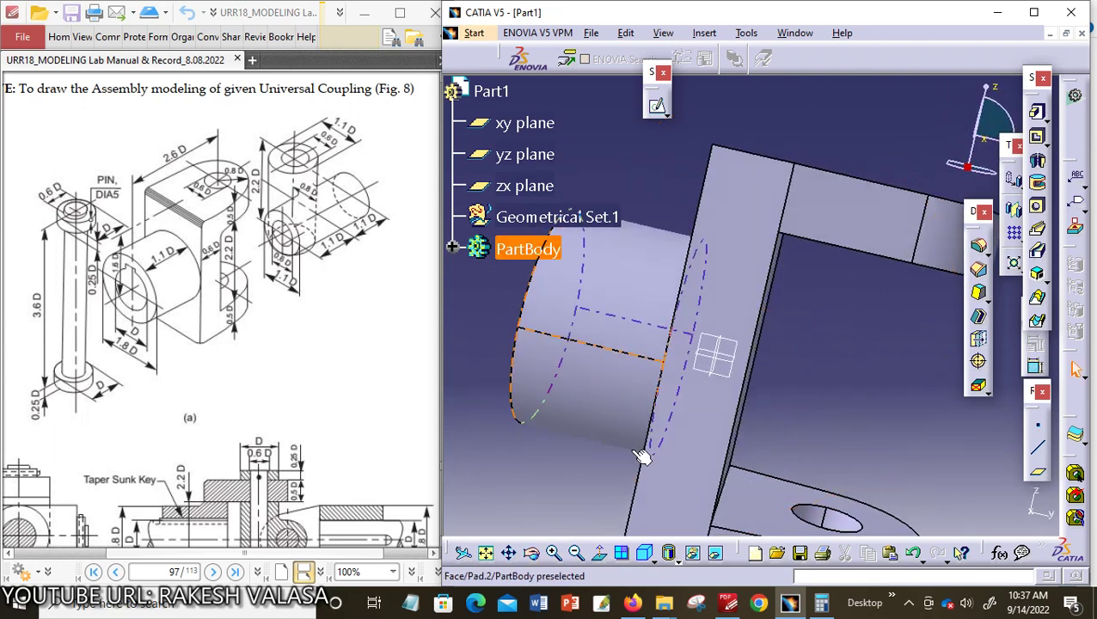
{"action": "left_click", "coordinate": [670, 558]}
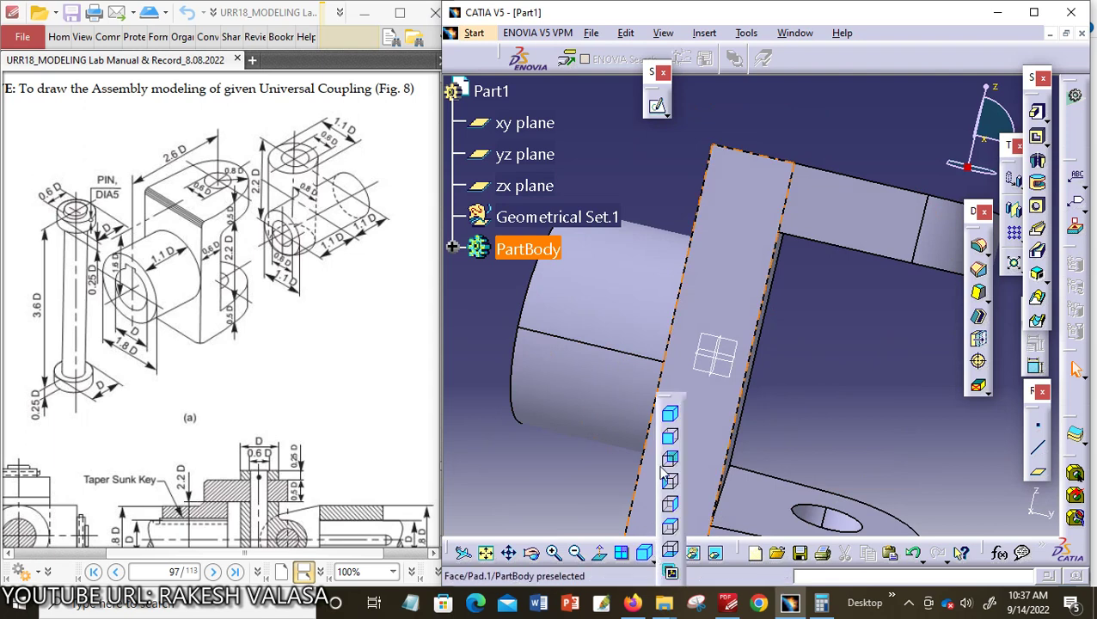
{"action": "left_click", "coordinate": [670, 414]}
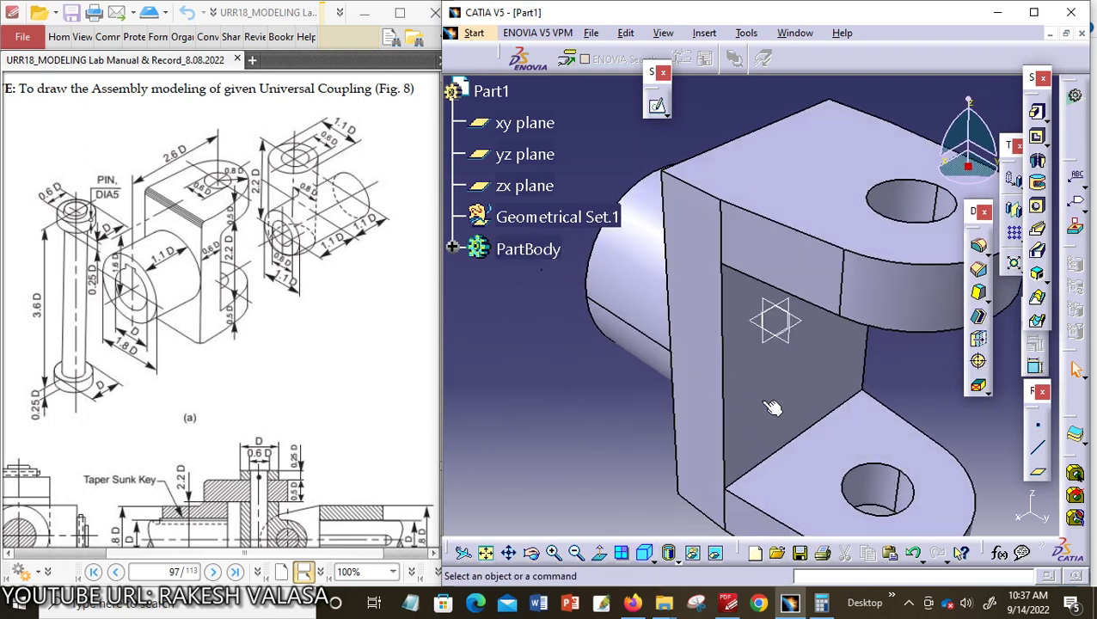
Step: Check the part in the Front, Top and finally Right standard views
{"action": "left_click", "coordinate": [654, 564]}
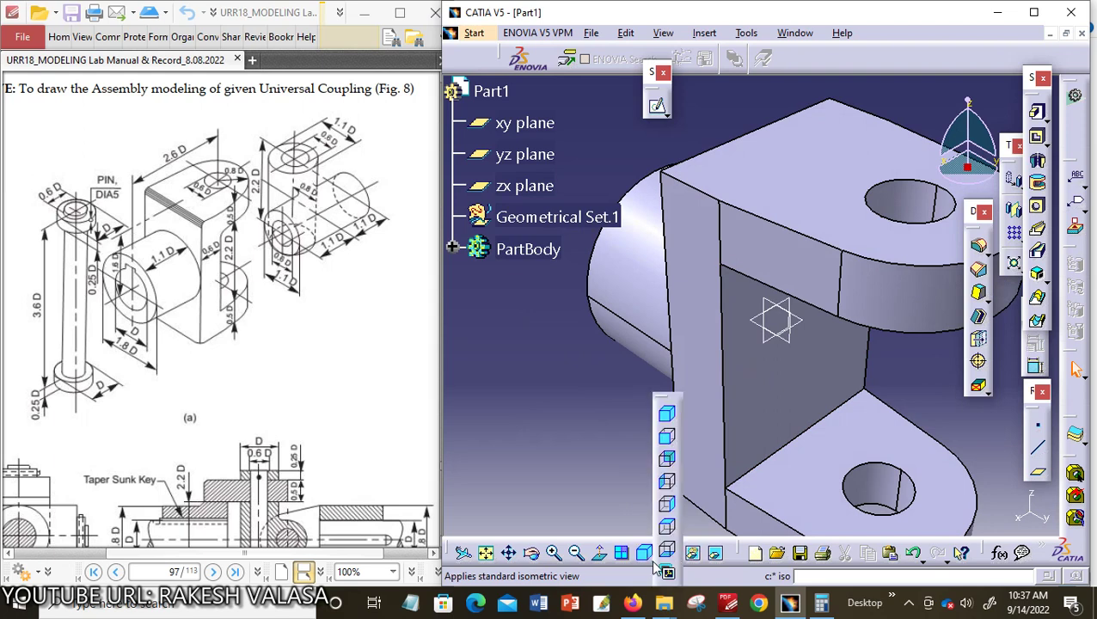
{"action": "left_click", "coordinate": [675, 459]}
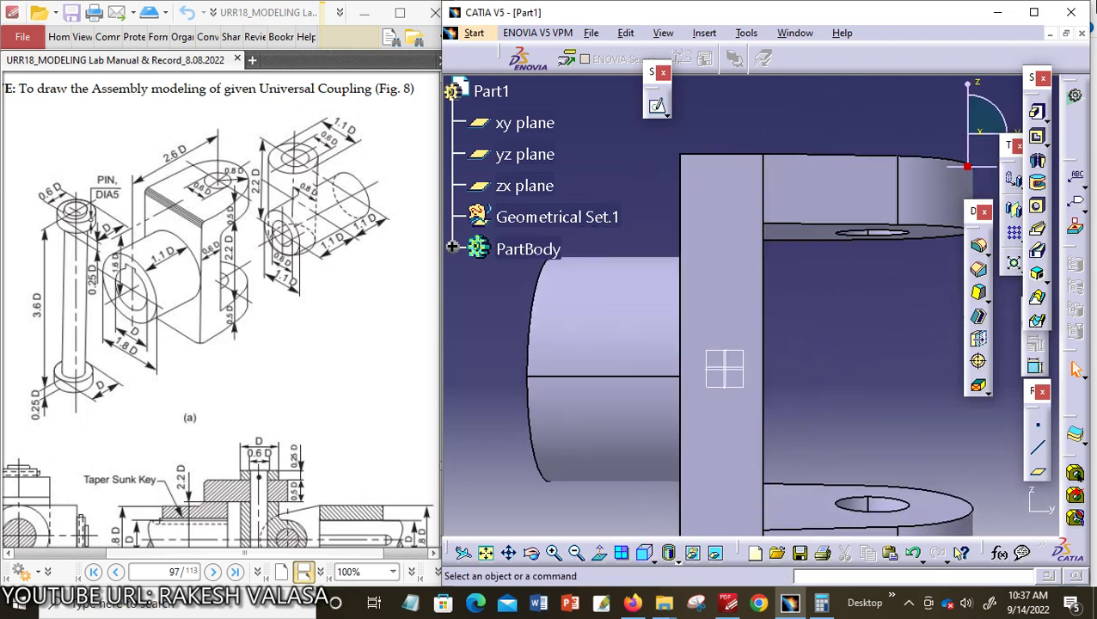
{"action": "left_click", "coordinate": [676, 560]}
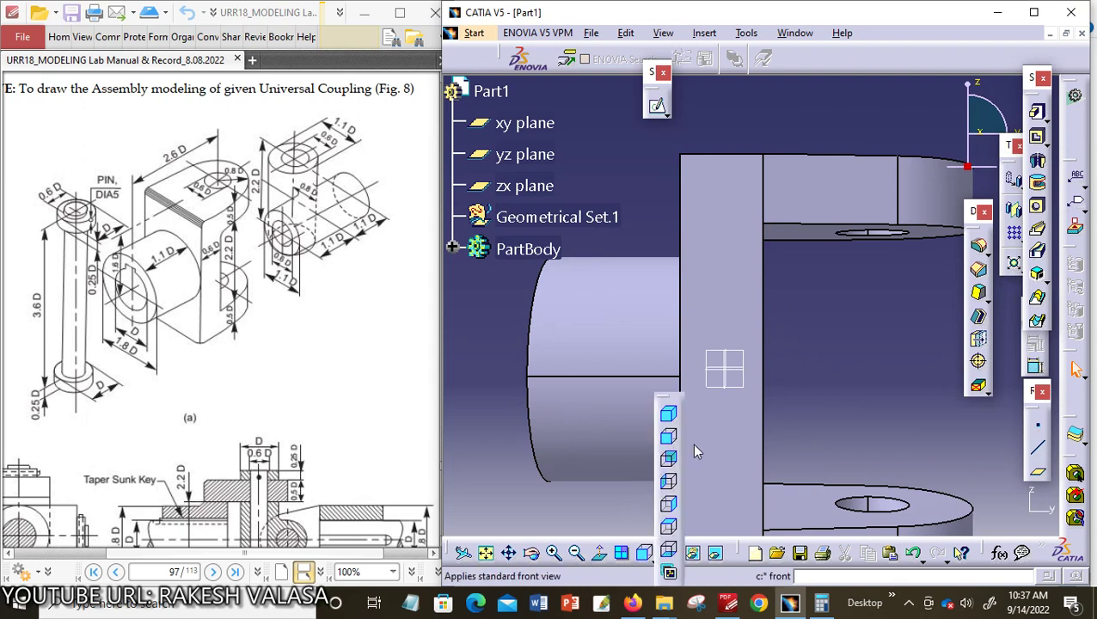
{"action": "left_click", "coordinate": [670, 527]}
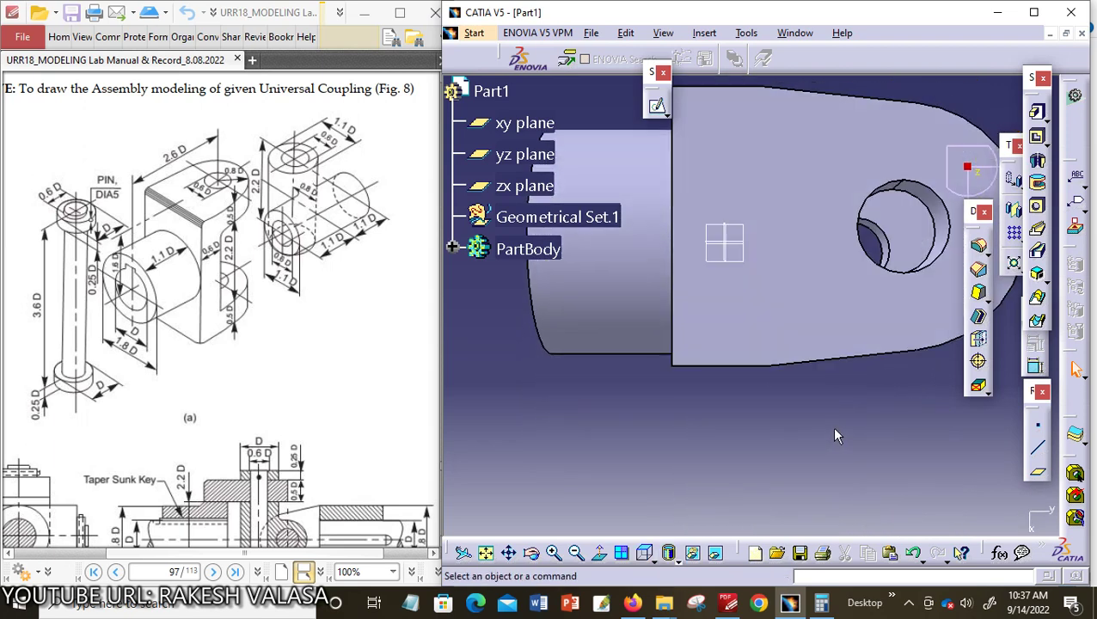
{"action": "left_click", "coordinate": [655, 560]}
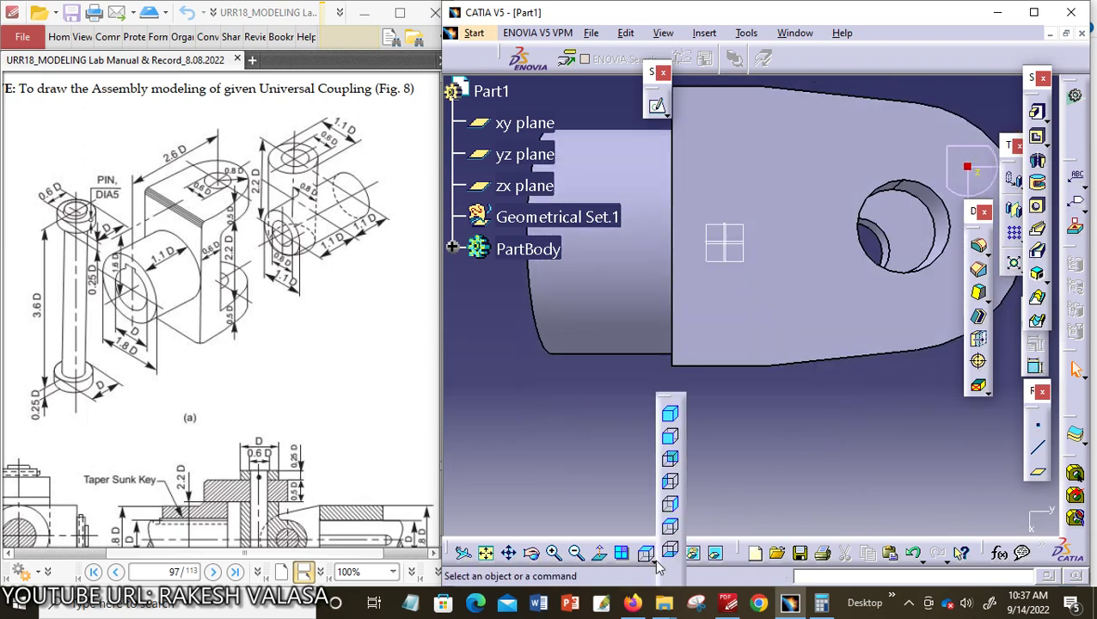
{"action": "left_click", "coordinate": [673, 501]}
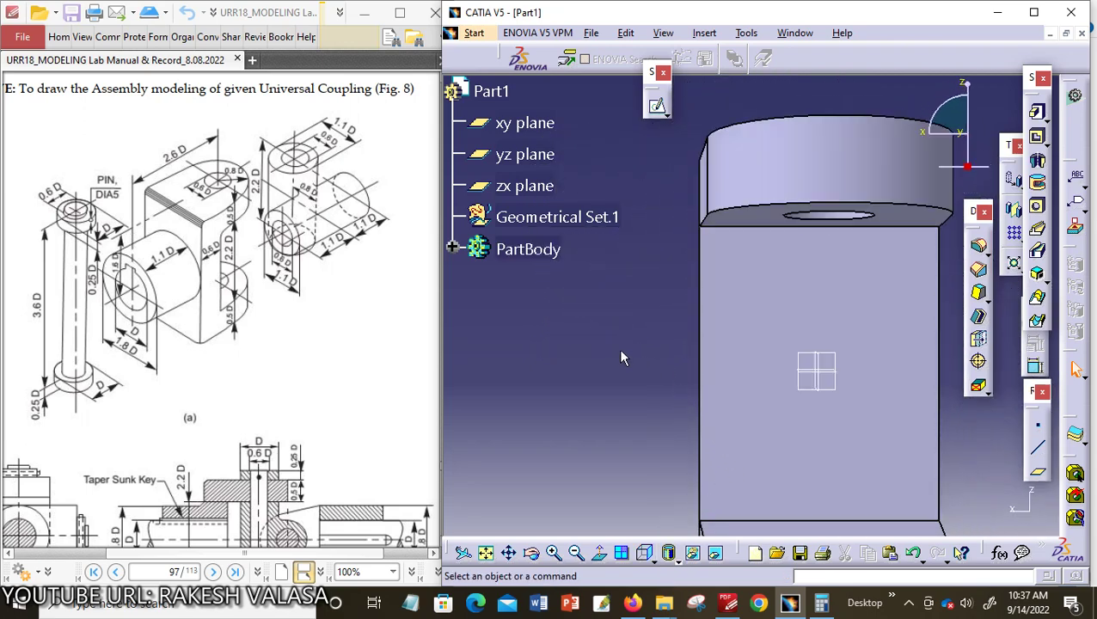
Step: Save the part in the ASSEMBLY folder as UC FORK.CATPart, replacing the default Part1 name
{"action": "left_click", "coordinate": [475, 34]}
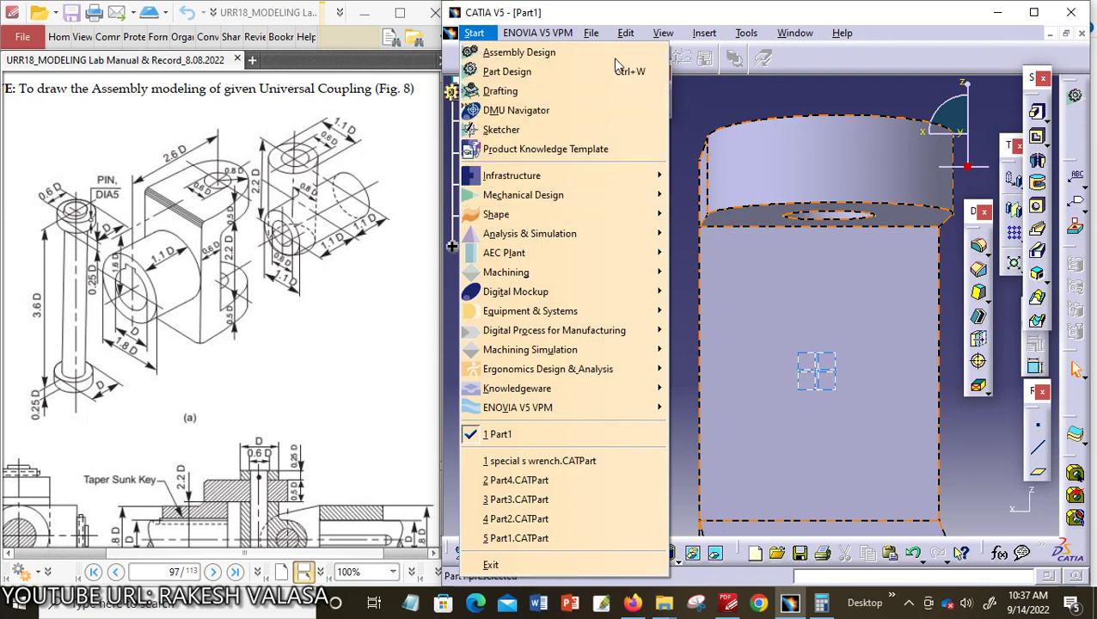
{"action": "left_click", "coordinate": [689, 92]}
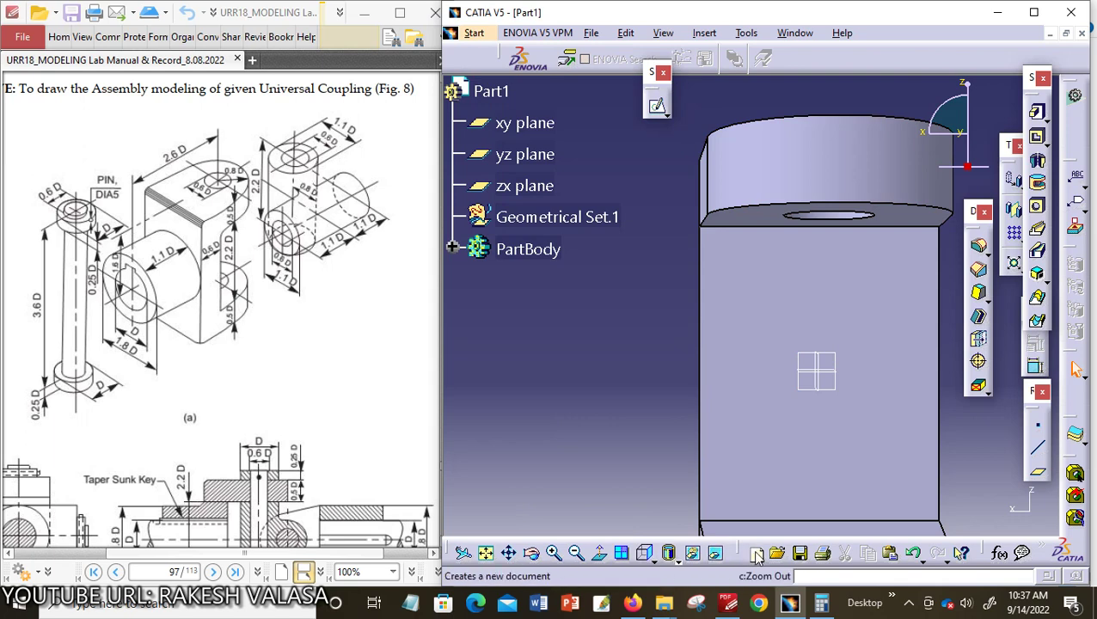
{"action": "left_click", "coordinate": [802, 554]}
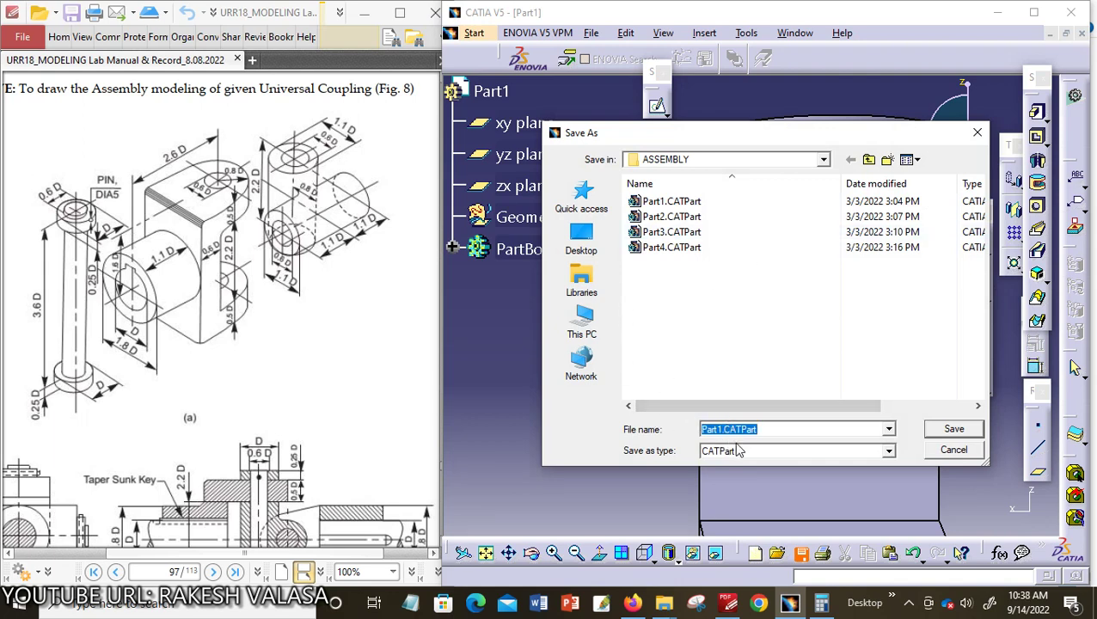
{"action": "left_click", "coordinate": [823, 160]}
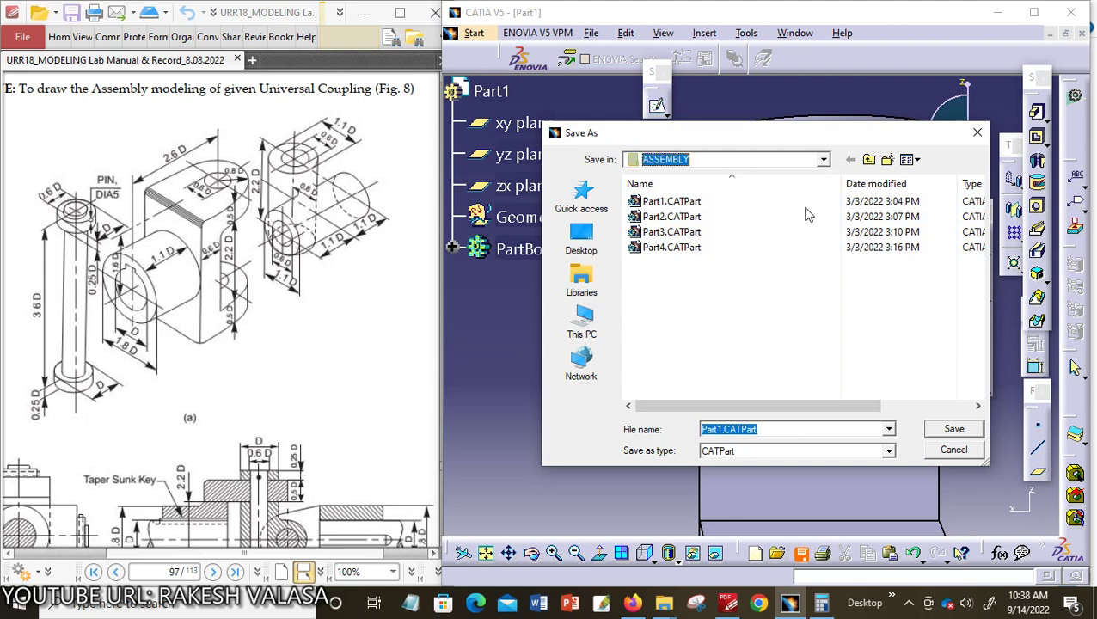
{"action": "left_click", "coordinate": [823, 159]}
{"action": "left_click", "coordinate": [851, 374]}
{"action": "left_click", "coordinate": [720, 429]}
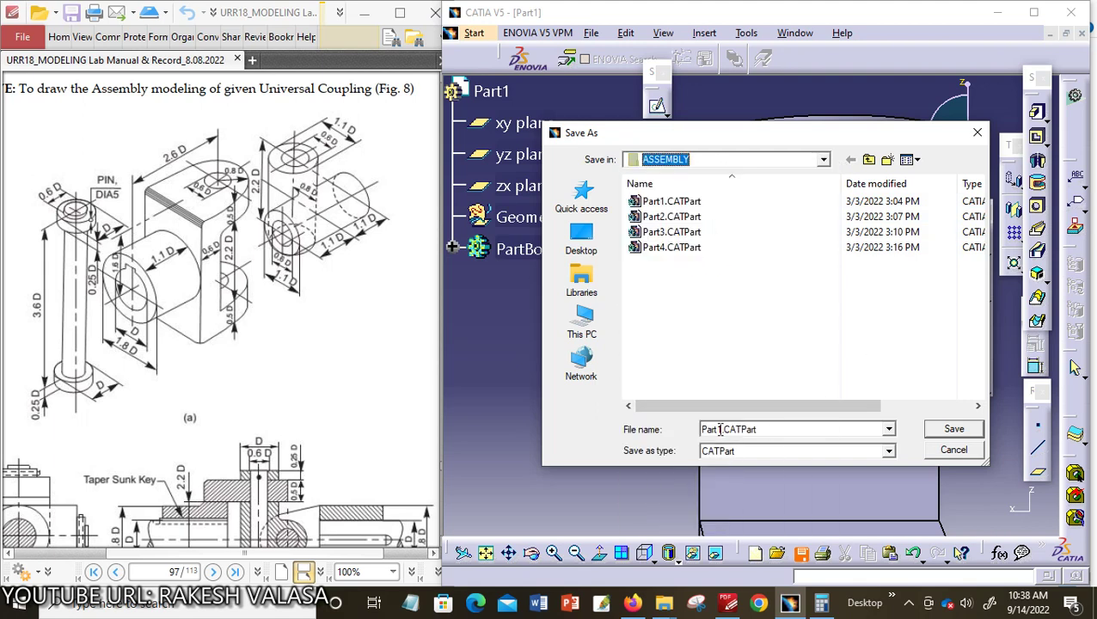
{"action": "double_click", "coordinate": [719, 429]}
{"action": "left_click", "coordinate": [724, 430]}
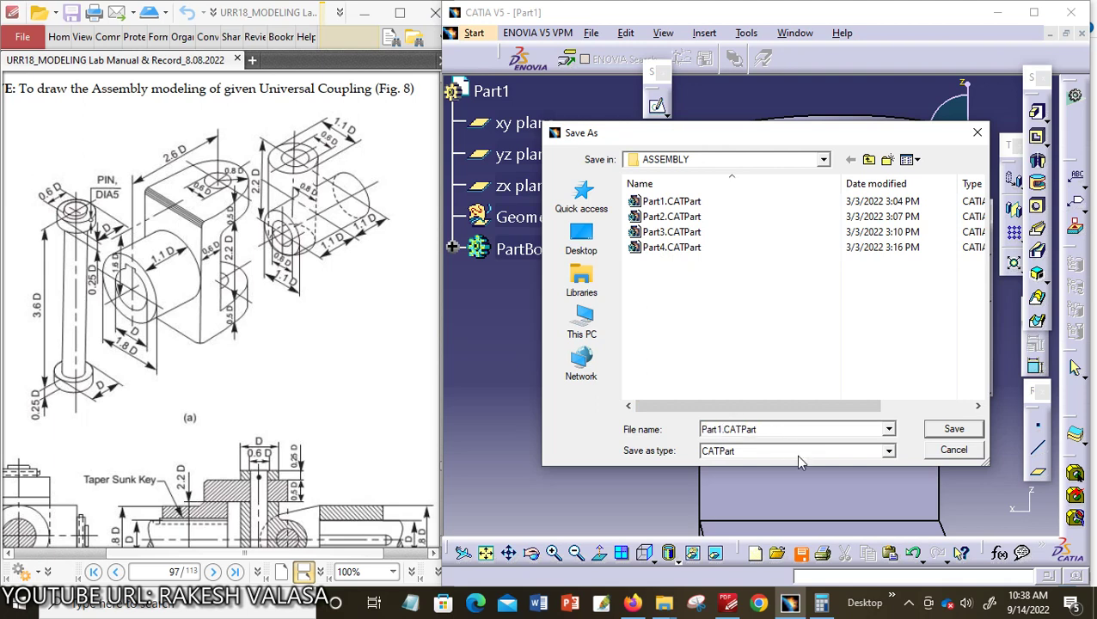
{"action": "key", "text": "BackSpace"}
{"action": "key", "text": "BackSpace"}
{"action": "key", "text": "BackSpace"}
{"action": "key", "text": "BackSpace"}
{"action": "key", "text": "BackSpace"}
{"action": "type", "text": "UC FORK"}
{"action": "left_click", "coordinate": [939, 429]}
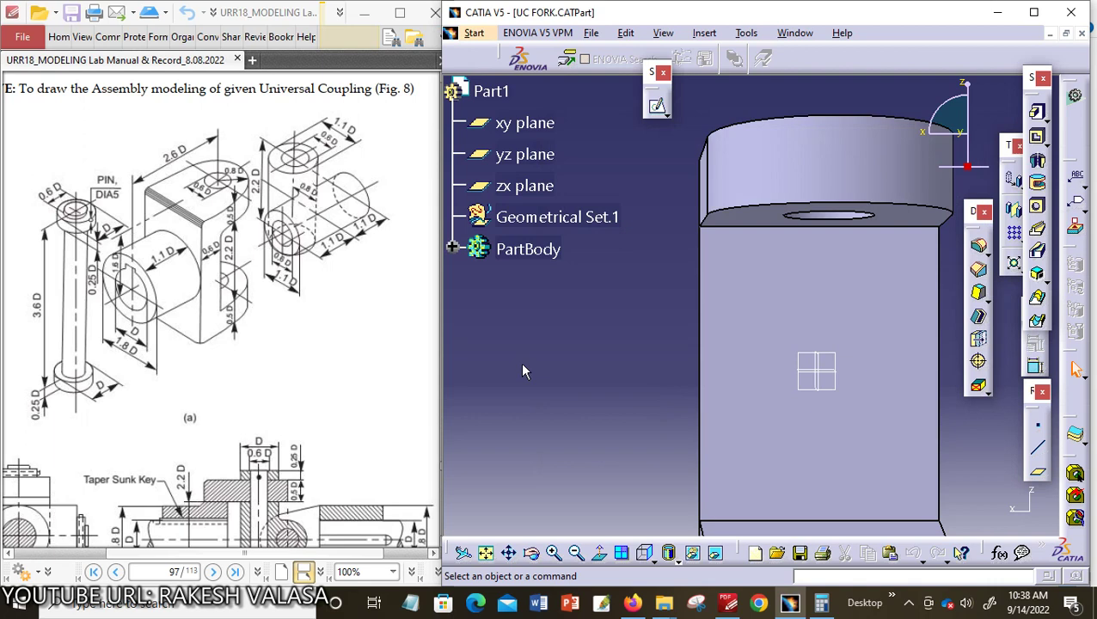
Step: From isometric view, round the upper lug's top edge with a 10 mm edge fillet
{"action": "left_click", "coordinate": [655, 560]}
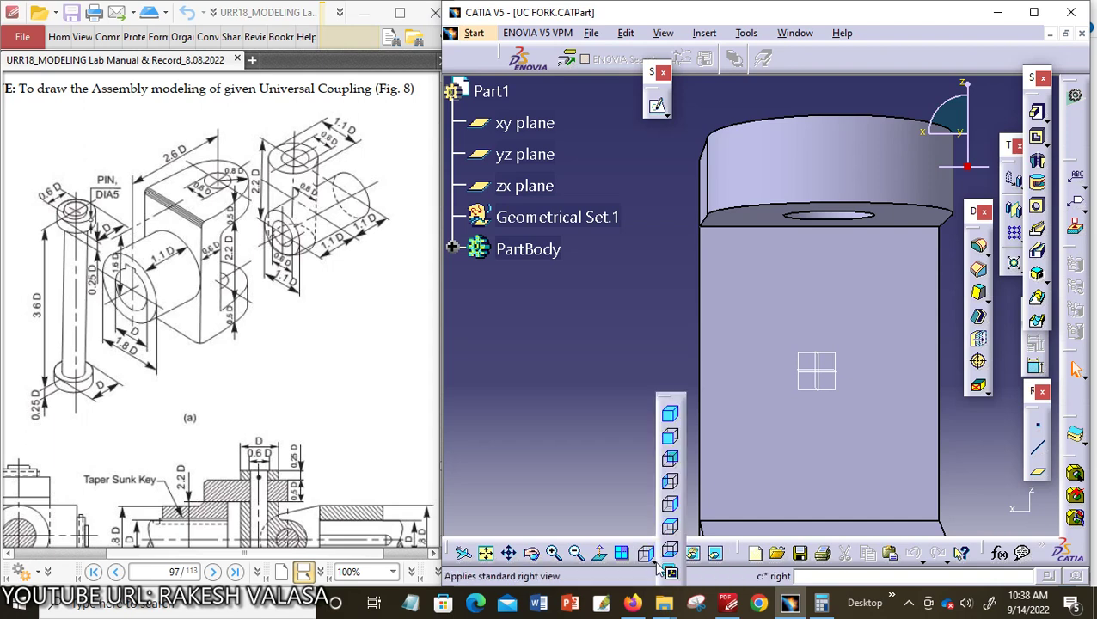
{"action": "left_click", "coordinate": [670, 415]}
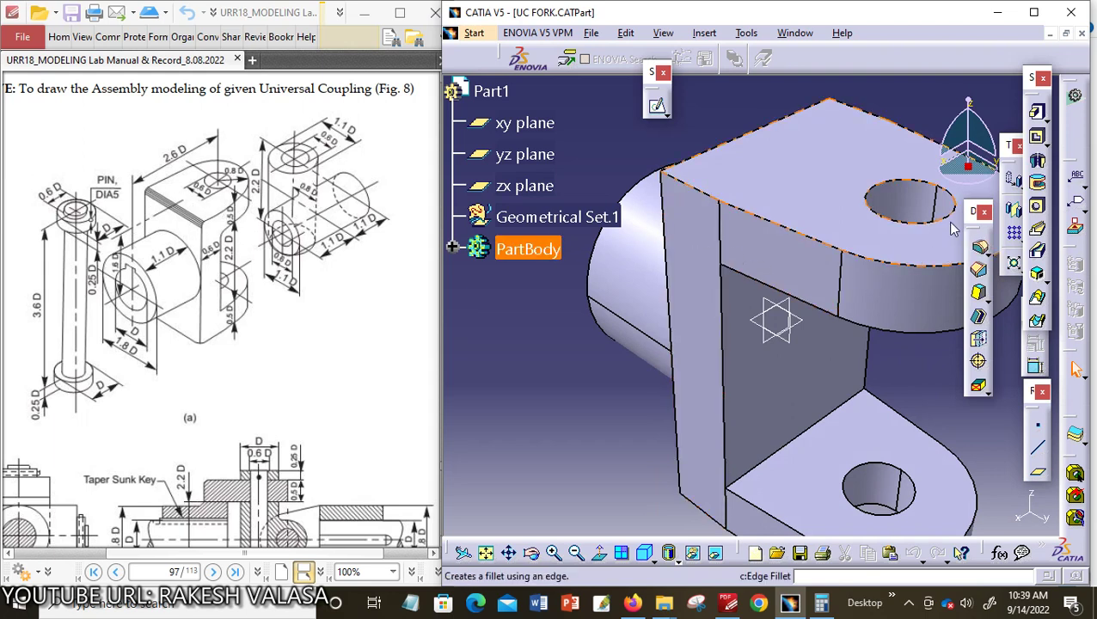
{"action": "left_click", "coordinate": [704, 33]}
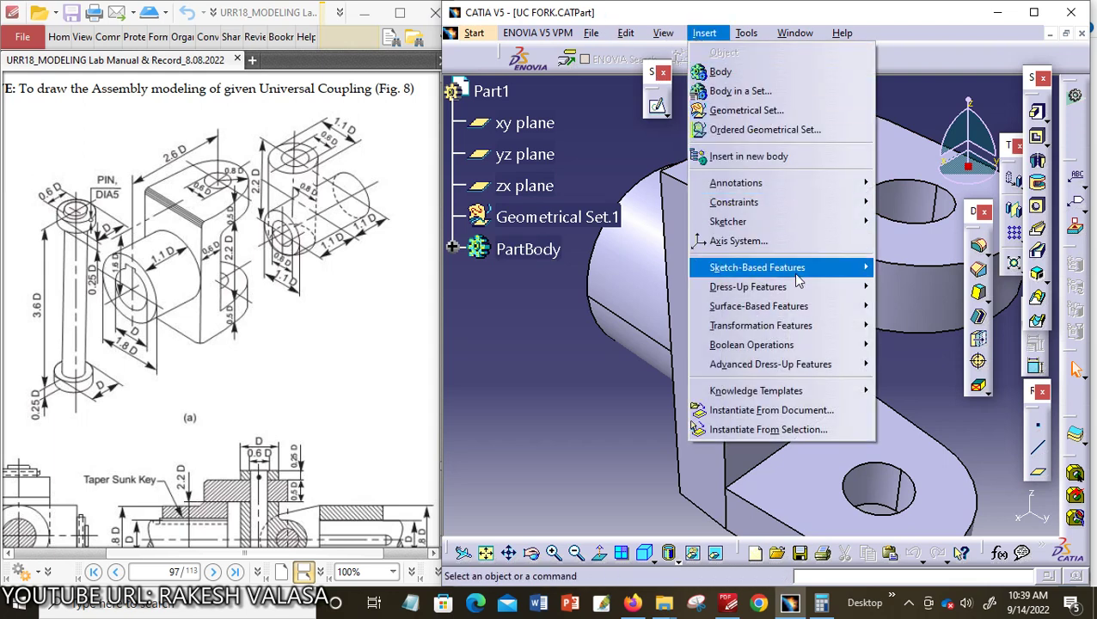
{"action": "mouse_move", "coordinate": [798, 287]}
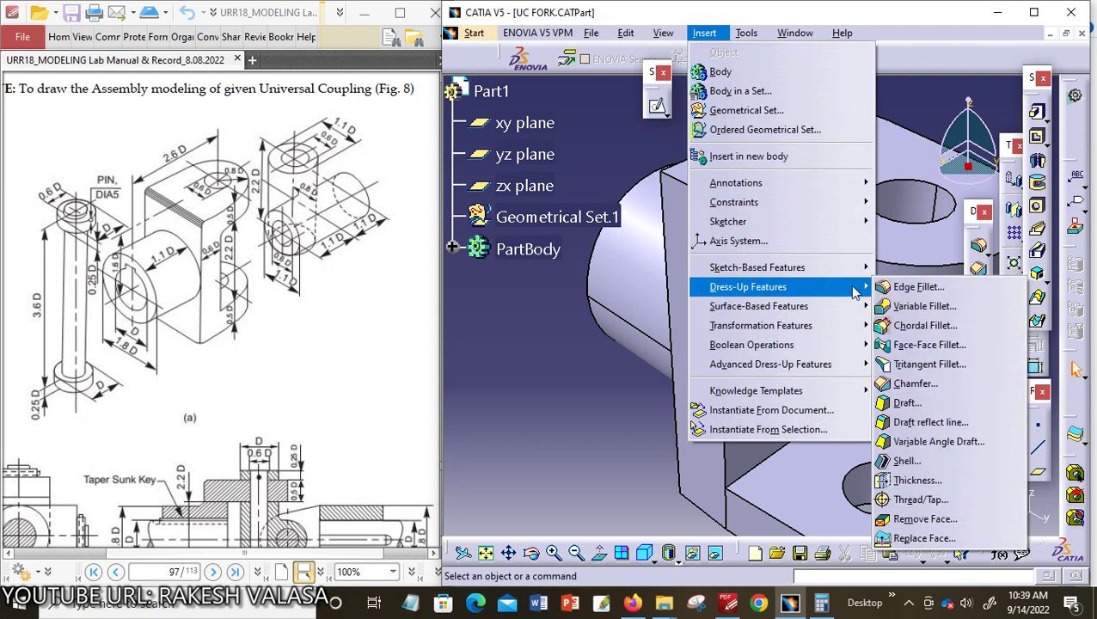
{"action": "left_click", "coordinate": [910, 289]}
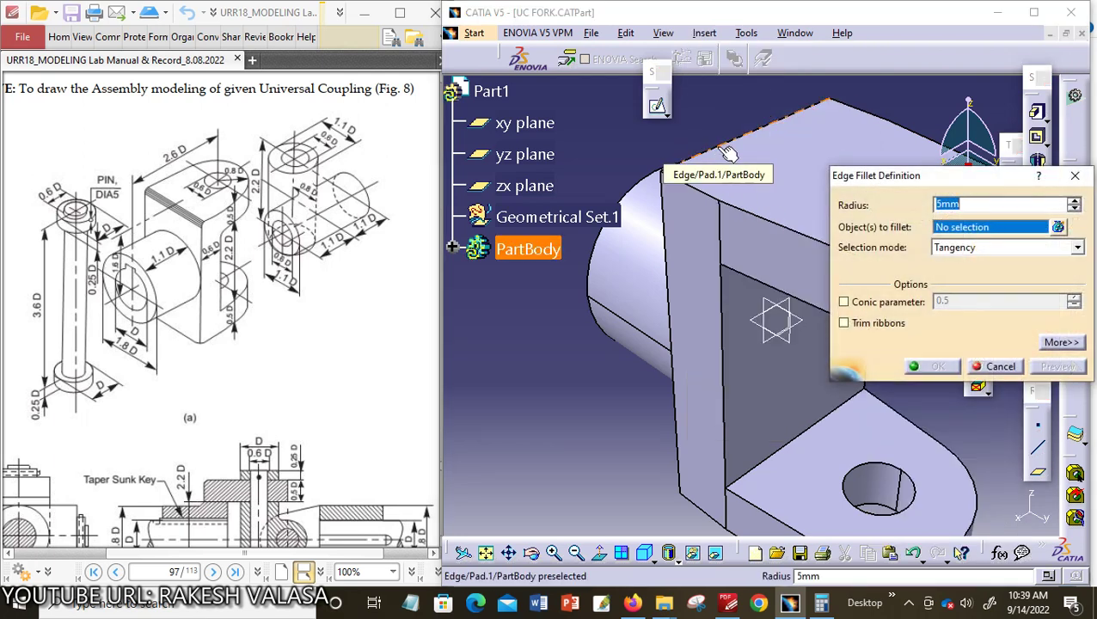
{"action": "left_click", "coordinate": [728, 153]}
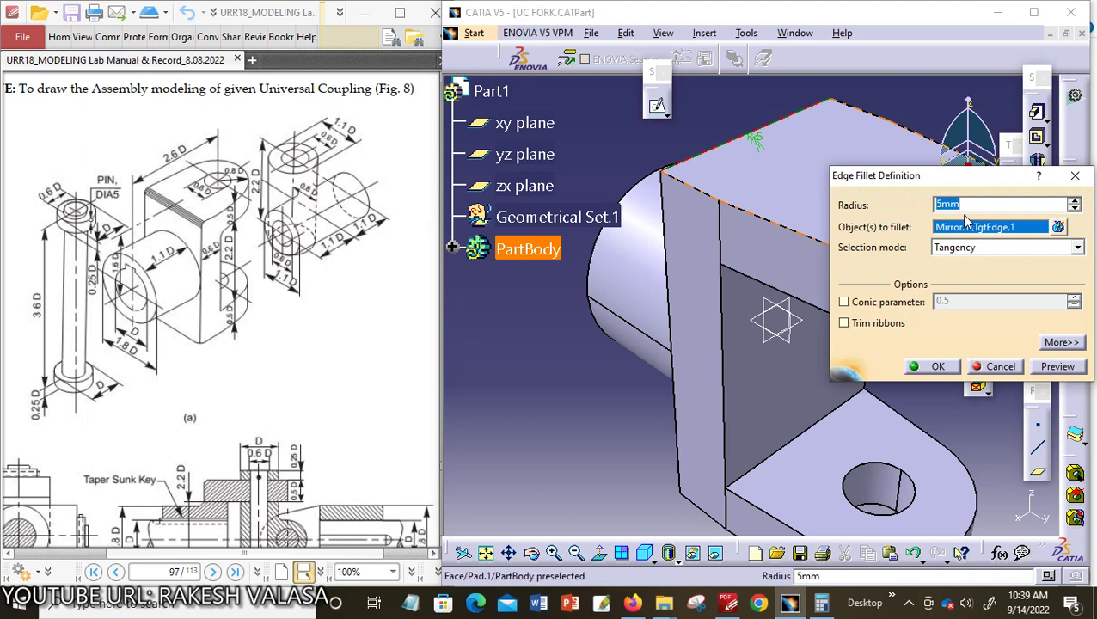
{"action": "type", "text": "1"}
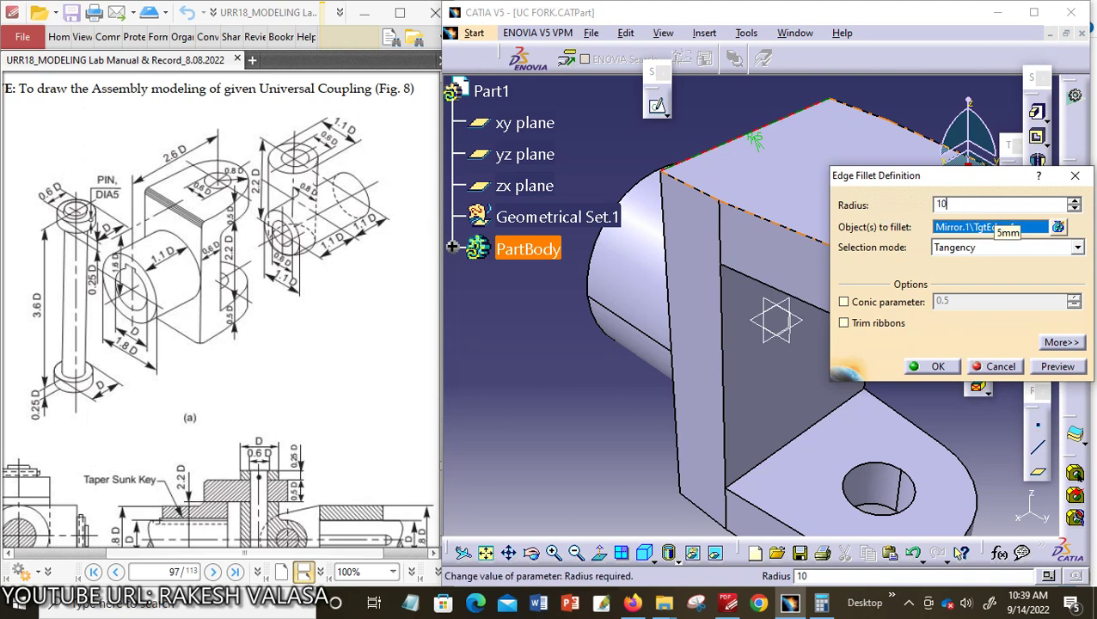
{"action": "type", "text": "0"}
{"action": "left_click", "coordinate": [926, 367]}
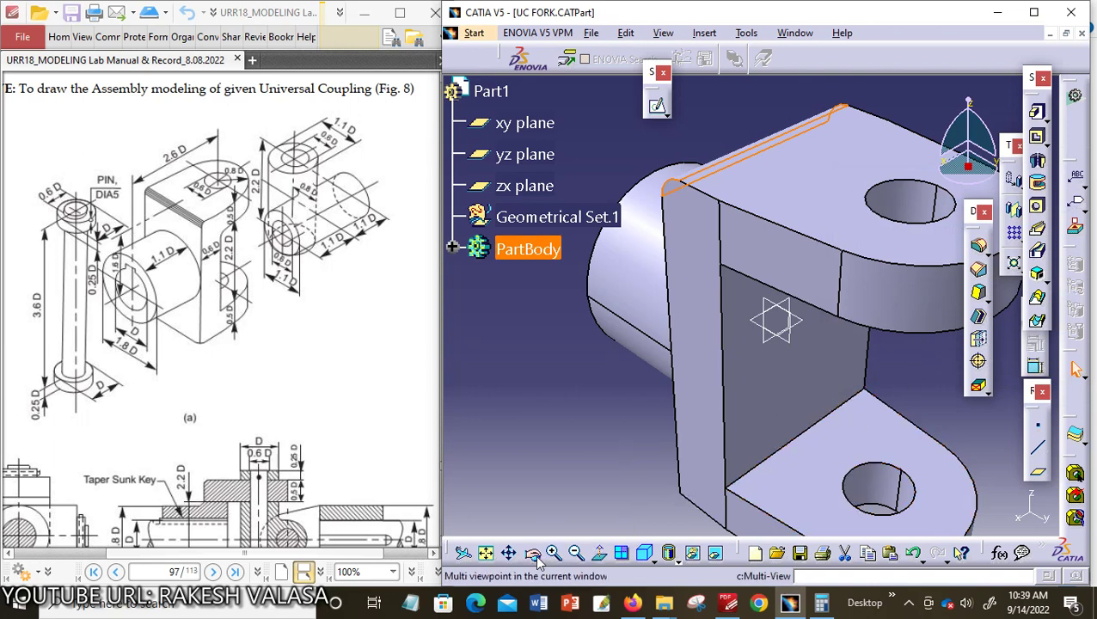
{"action": "middle_click_drag", "start_coordinate": [602, 505], "coordinate": [829, 327]}
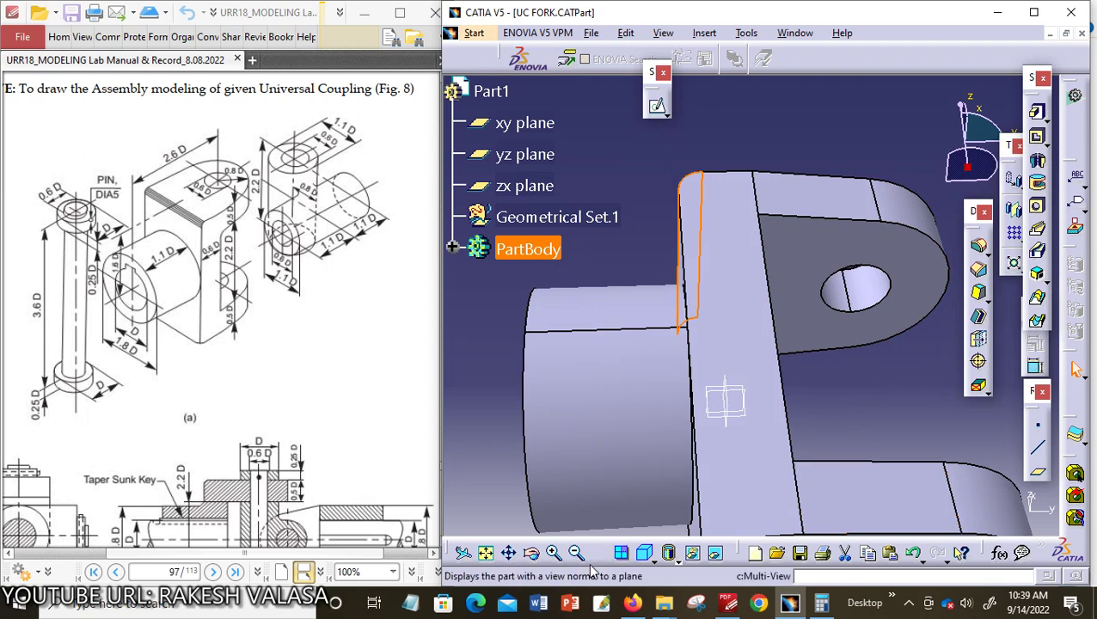
{"action": "middle_click_drag", "start_coordinate": [852, 413], "coordinate": [844, 290]}
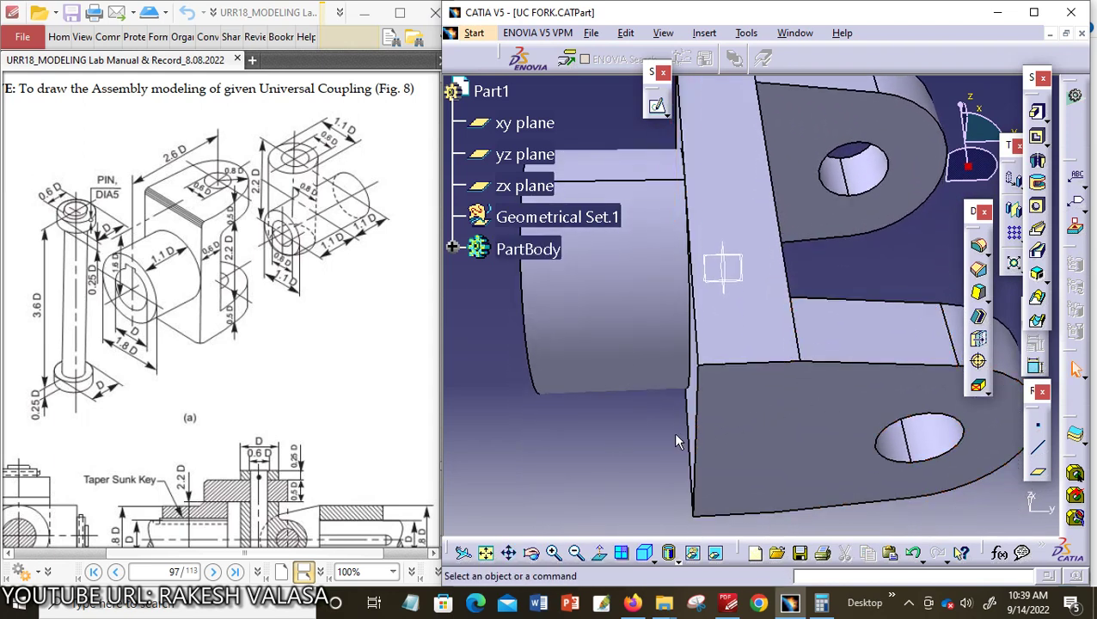
Step: Fillet the lower lug's vertical corner edge at 10 mm, save UC FORK, and restore isometric view
{"action": "left_click", "coordinate": [706, 441]}
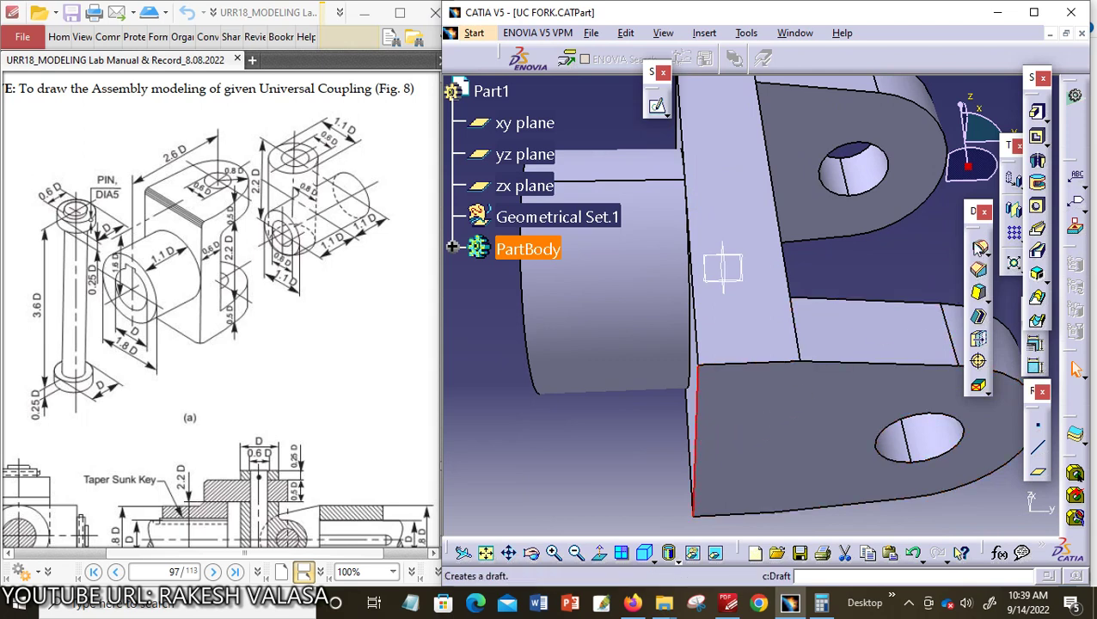
{"action": "left_click", "coordinate": [980, 246]}
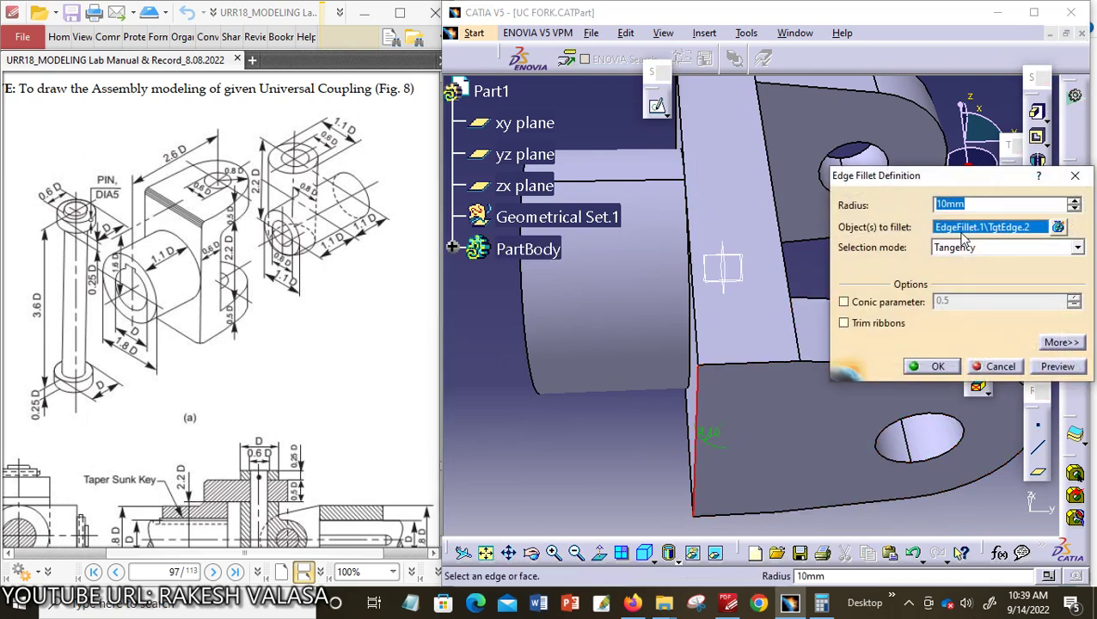
{"action": "left_click", "coordinate": [935, 366]}
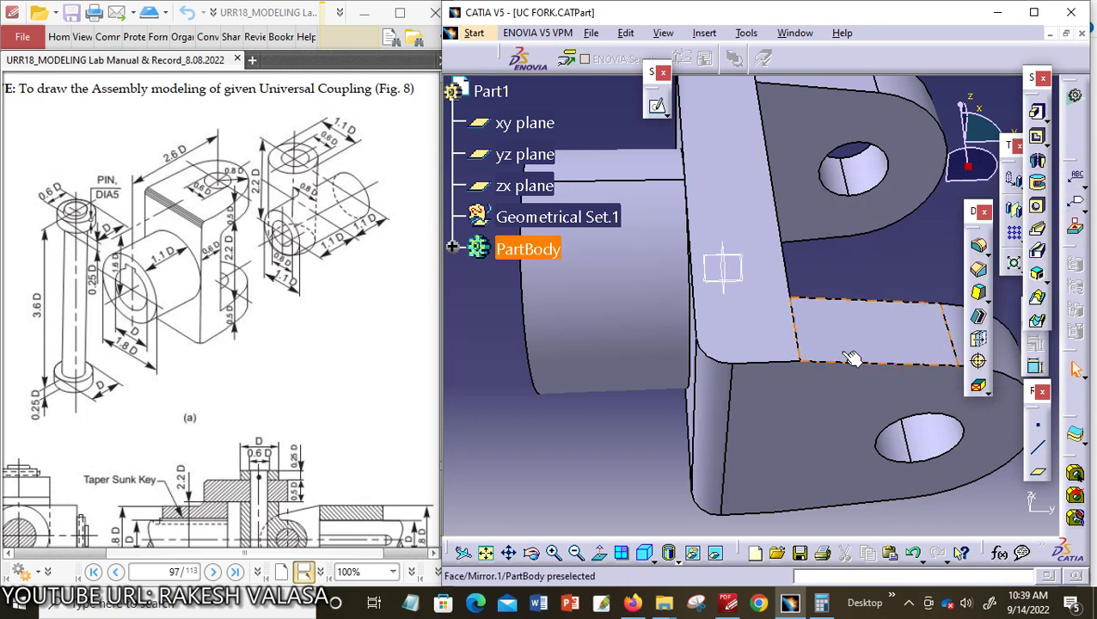
{"action": "key", "text": "ctrl+s"}
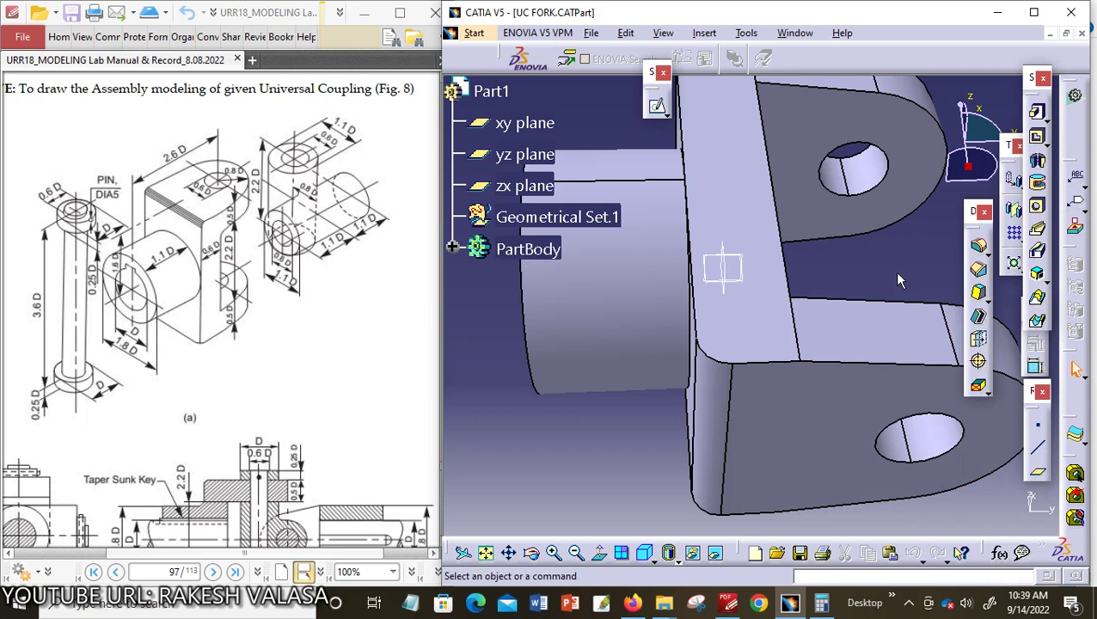
{"action": "left_click", "coordinate": [645, 554]}
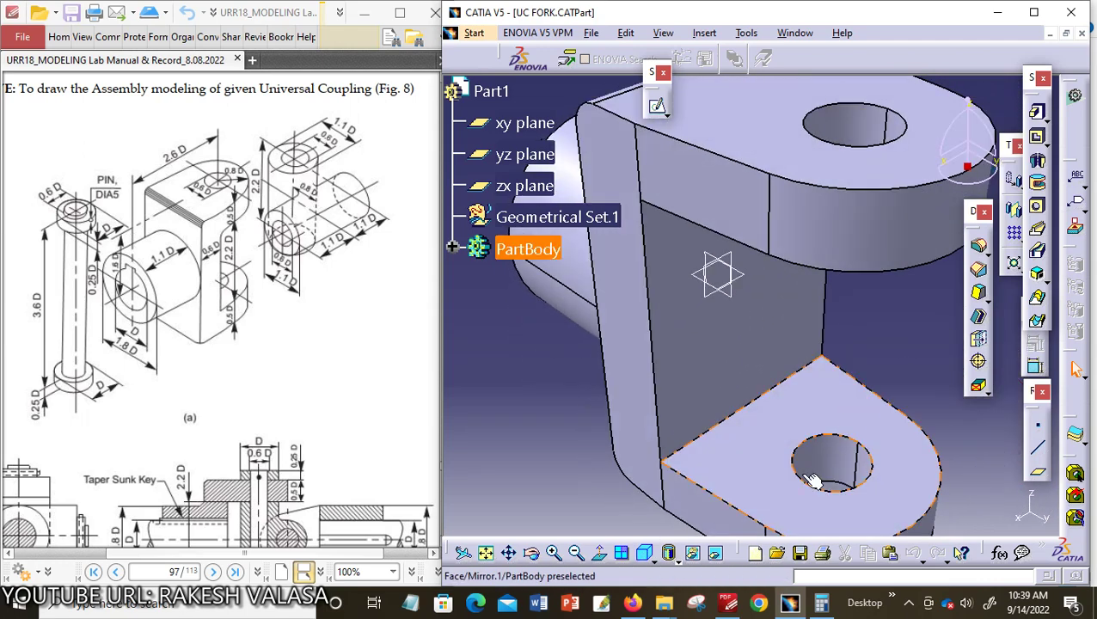